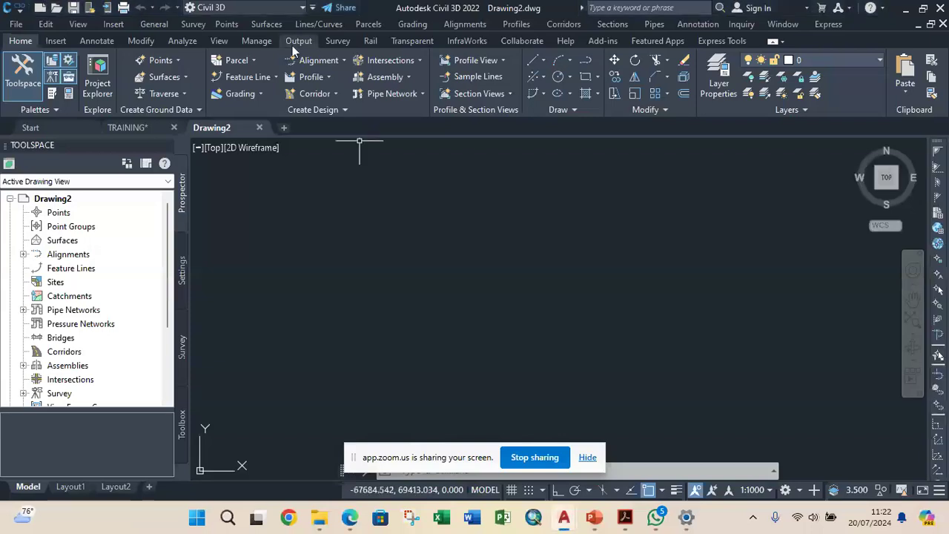
View the Quick Access Toolbar customization options, and show the Ribbon and Work Space slide of AUTO CAD 1.pptx in PowerPoint.
{"action": "left_click", "coordinate": [312, 8]}
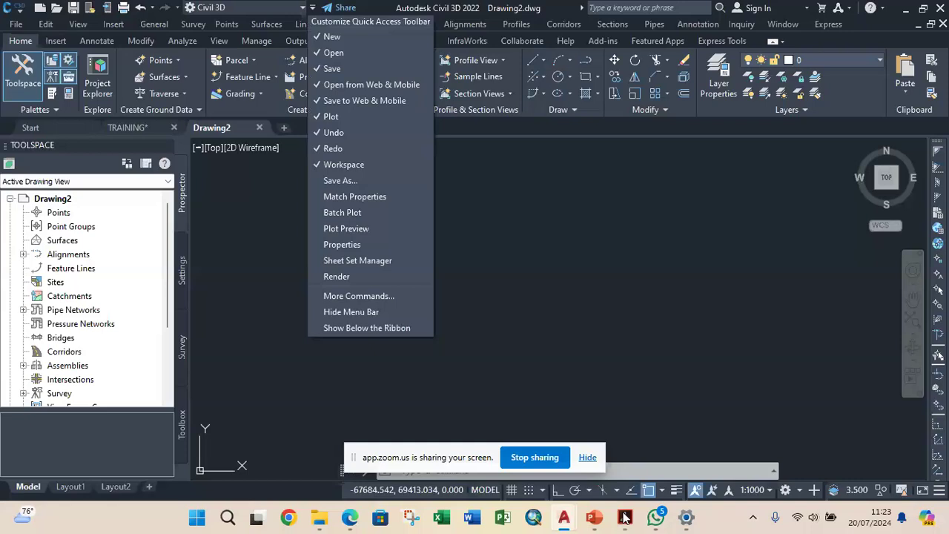
{"action": "mouse_move", "coordinate": [583, 516]}
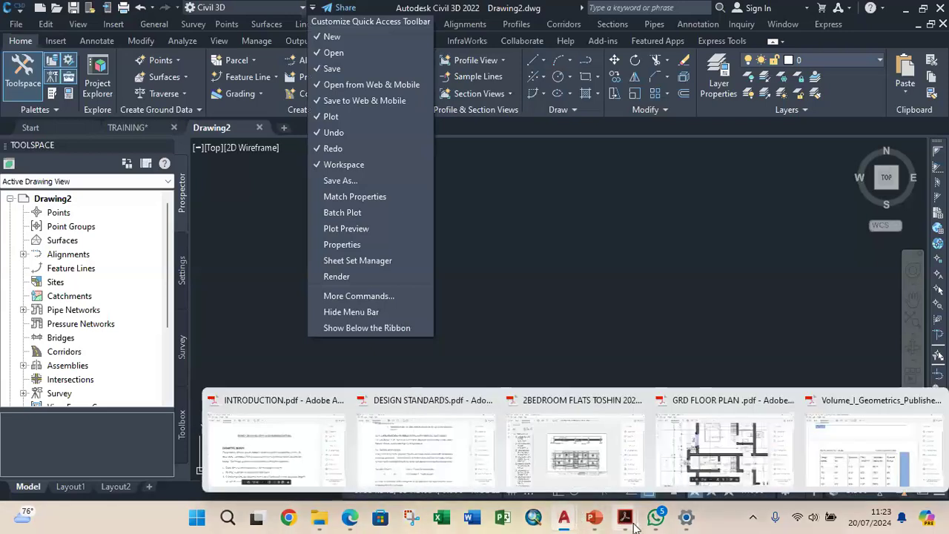
{"action": "left_click", "coordinate": [615, 445]}
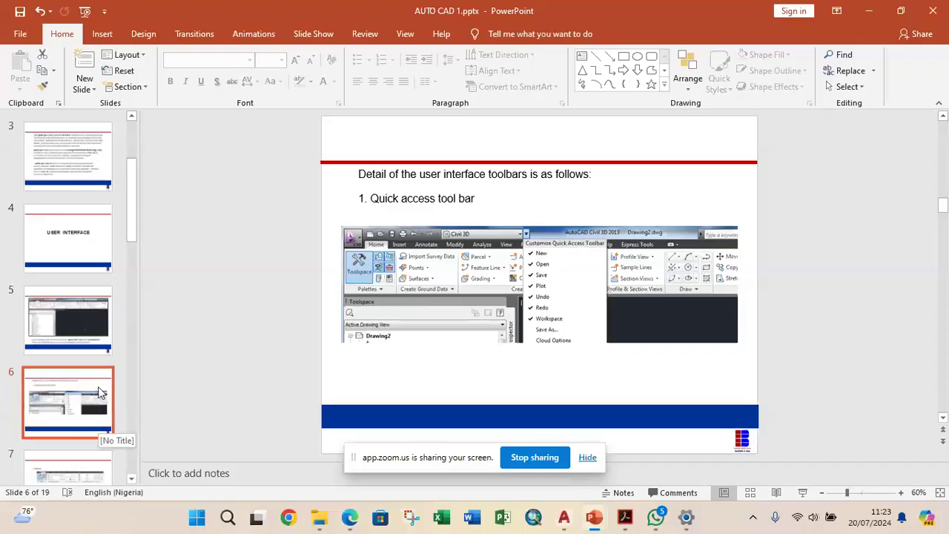
{"action": "left_click", "coordinate": [101, 469]}
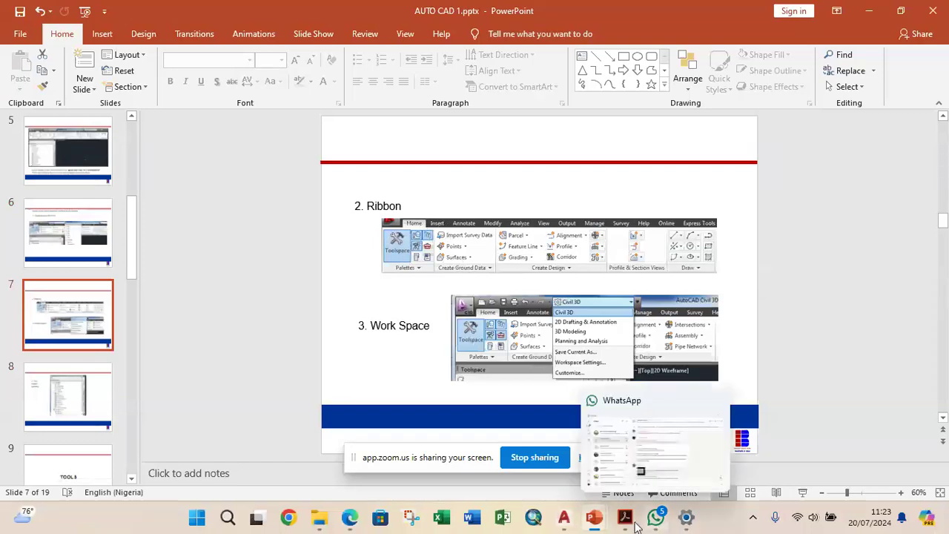
Return to Drawing2.dwg in Civil 3D, switch to the Drafting & Annotation workspace and restore the Civil 3D workspace.
{"action": "mouse_move", "coordinate": [583, 522]}
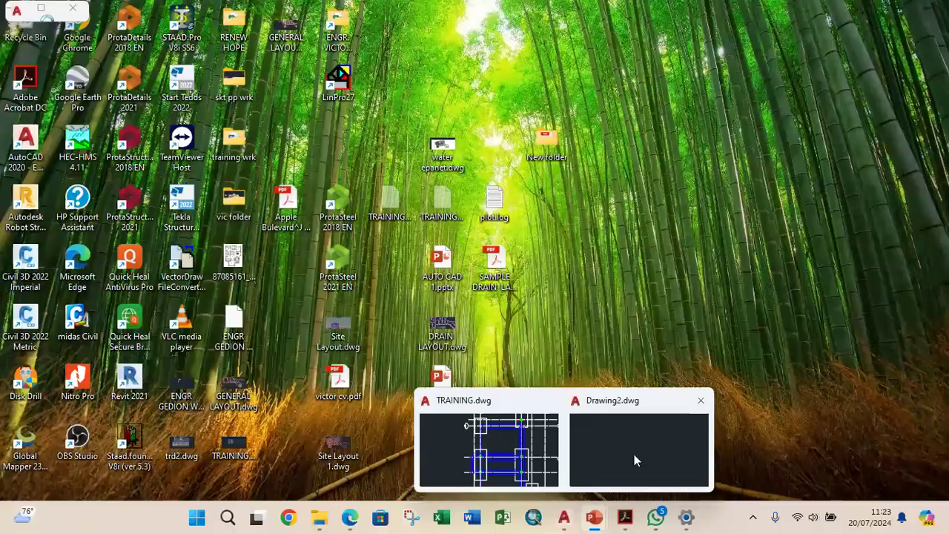
{"action": "left_click", "coordinate": [633, 459]}
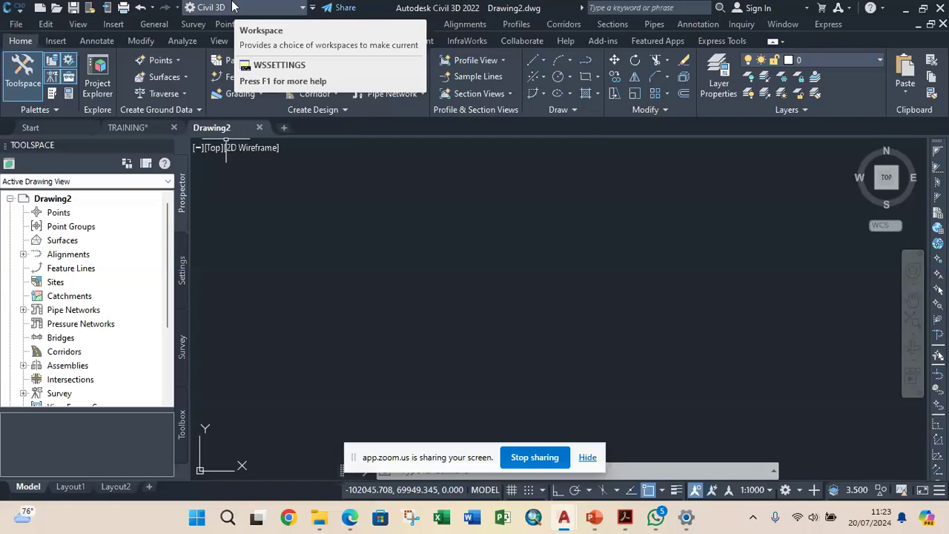
{"action": "left_click", "coordinate": [300, 7]}
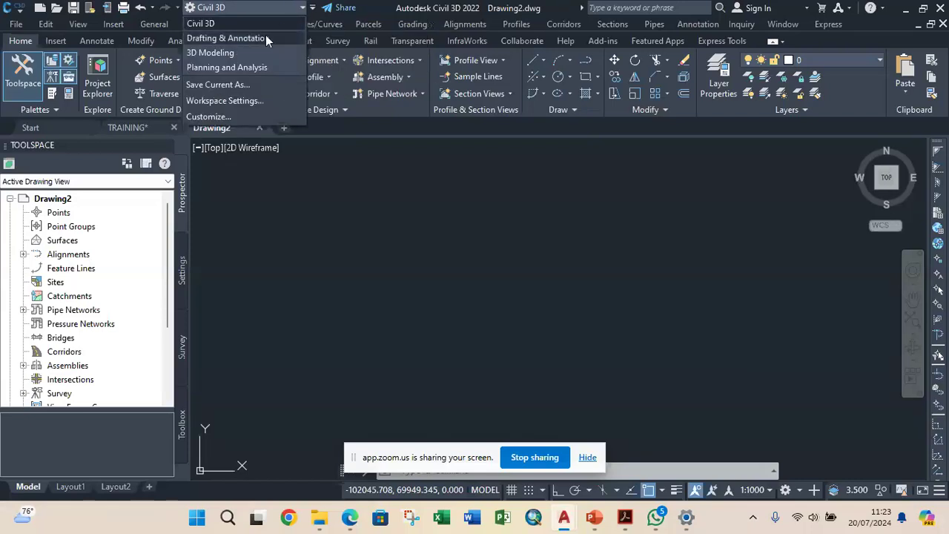
{"action": "left_click", "coordinate": [263, 37]}
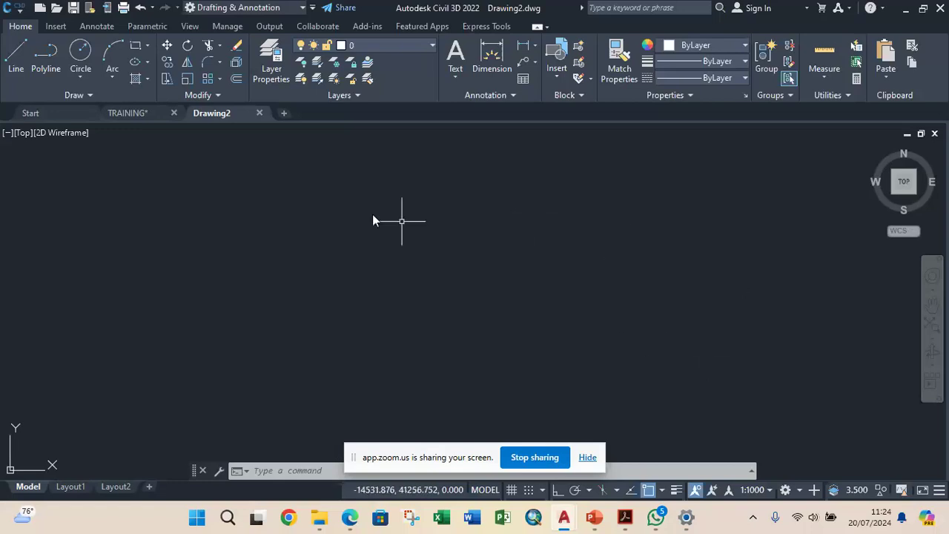
{"action": "left_click", "coordinate": [281, 9]}
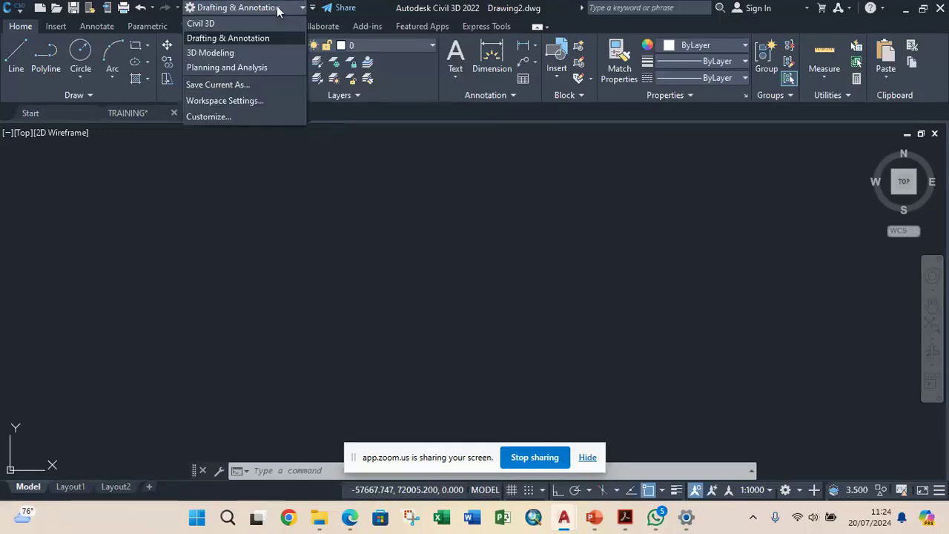
{"action": "left_click", "coordinate": [235, 24]}
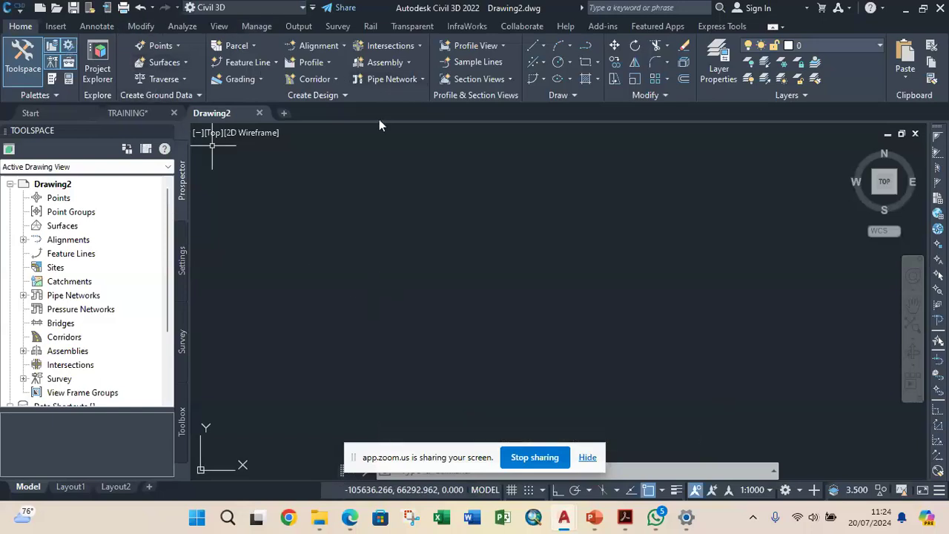
Switch to AUTO CAD 1.pptx in PowerPoint and show slide 8 on the Tool Space window.
{"action": "mouse_move", "coordinate": [594, 517]}
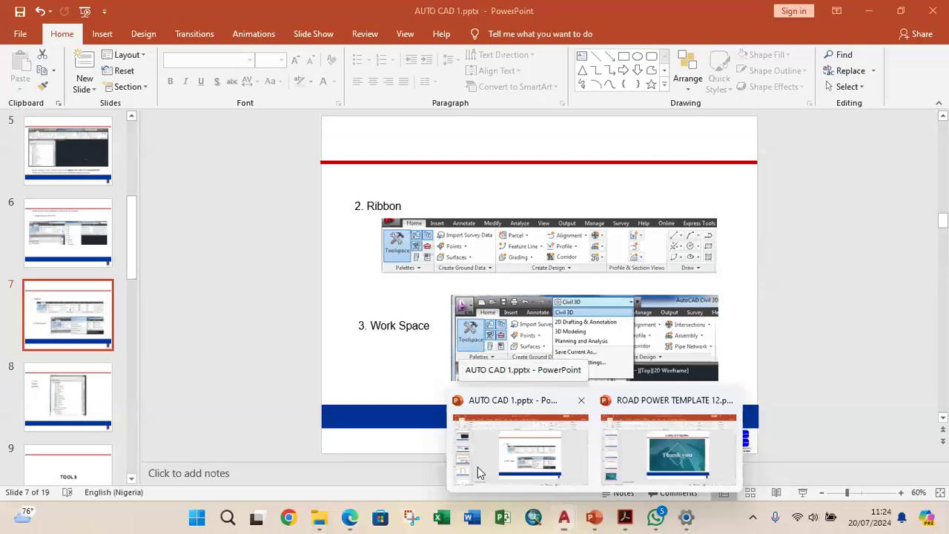
{"action": "left_click", "coordinate": [478, 473]}
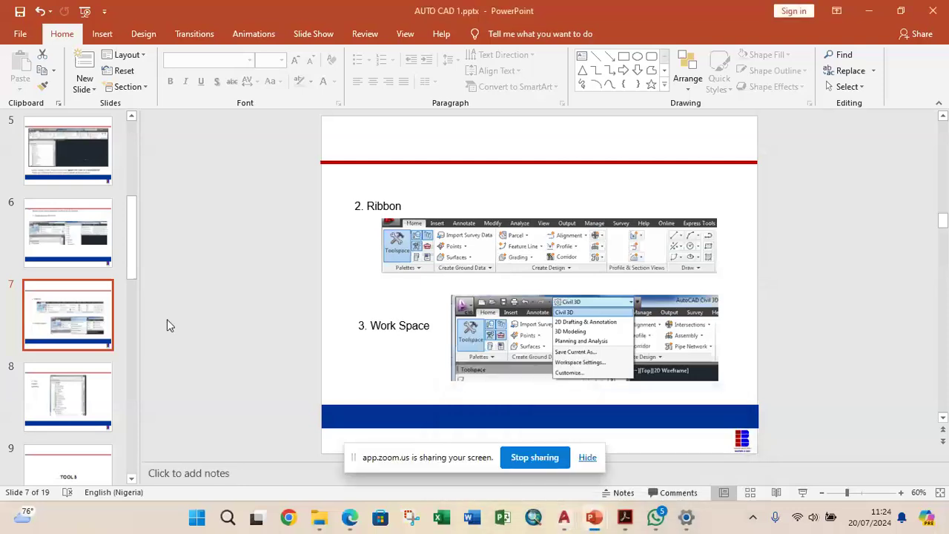
{"action": "left_click", "coordinate": [102, 383]}
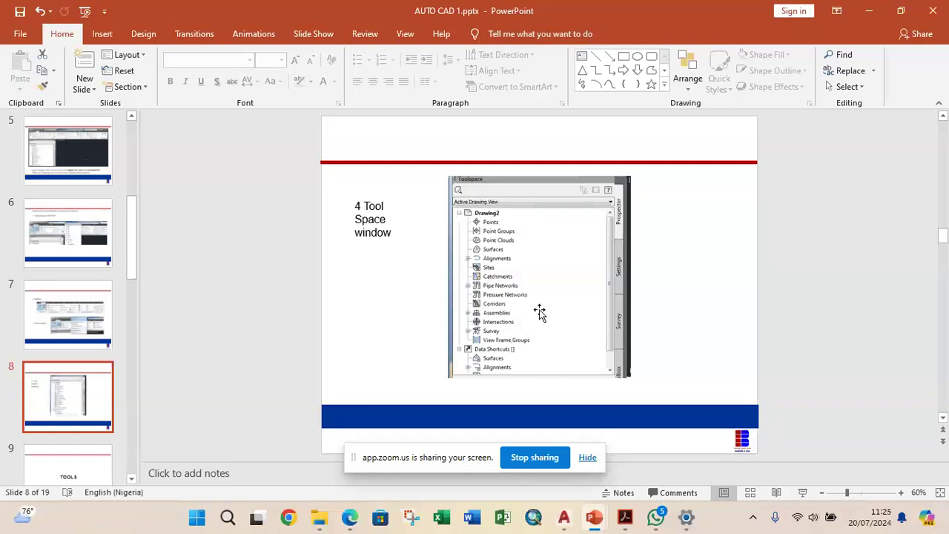
Examine the Toolspace window of Drawing2.dwg in Civil 3D, and return to the AUTO CAD 1.pptx slides in PowerPoint.
{"action": "mouse_move", "coordinate": [611, 523]}
{"action": "mouse_move", "coordinate": [563, 519]}
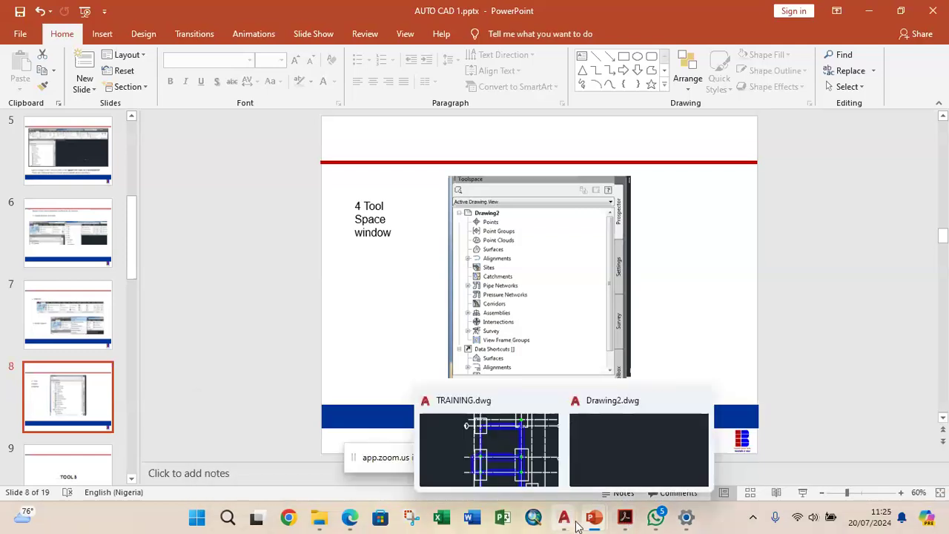
{"action": "left_click", "coordinate": [612, 467]}
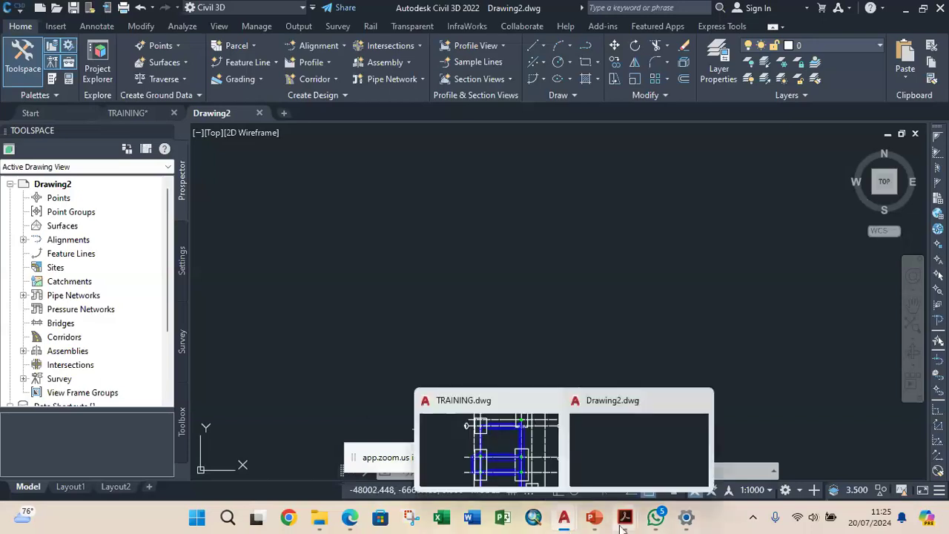
{"action": "mouse_move", "coordinate": [594, 517]}
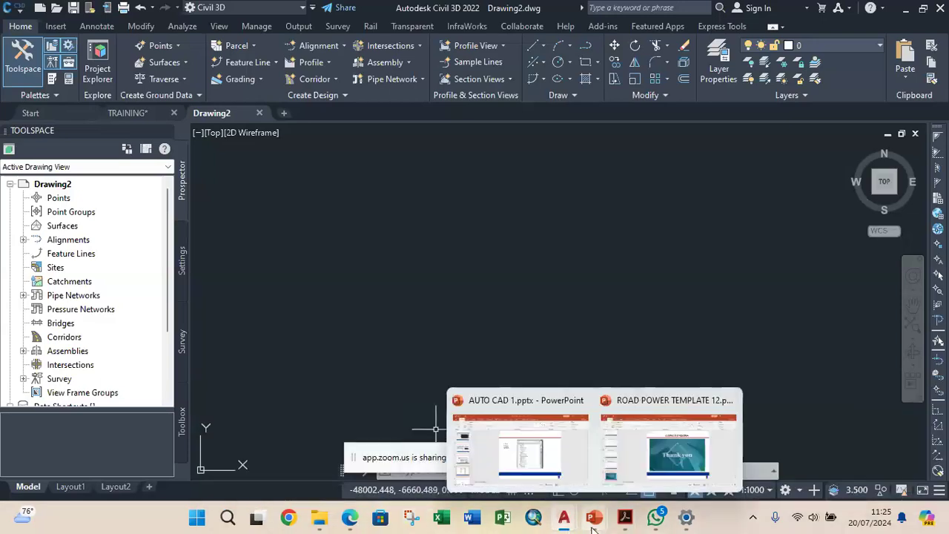
{"action": "left_click", "coordinate": [460, 478]}
{"action": "scroll", "coordinate": [114, 326], "scroll_direction": "down", "scroll_amount": 1}
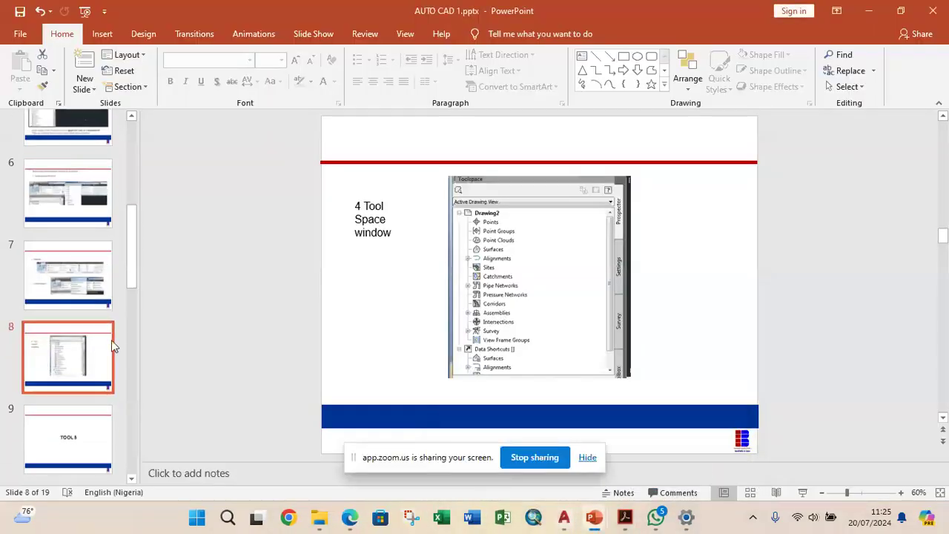
{"action": "scroll", "coordinate": [112, 340], "scroll_direction": "down", "scroll_amount": 2}
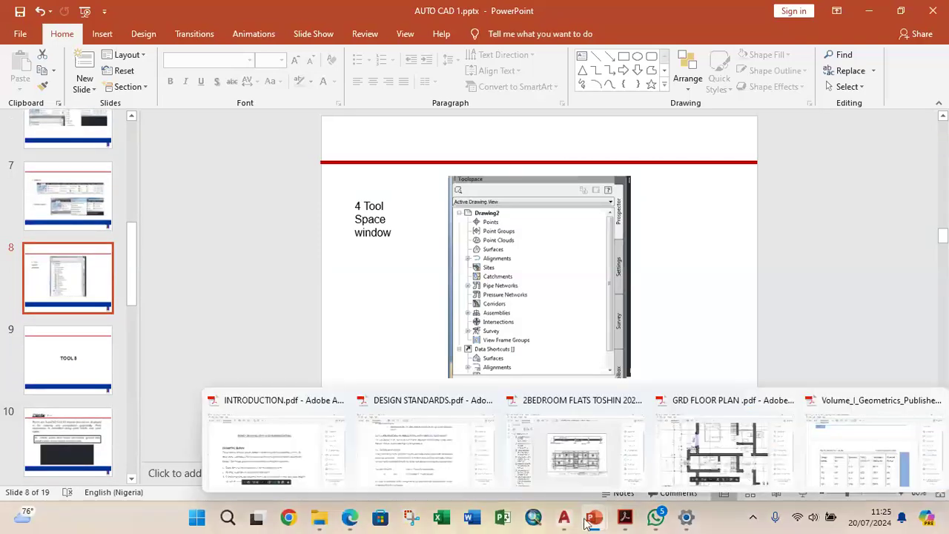
Switch to Drawing2.dwg in Civil 3D and view the Insert and Annotate tools before returning to the Home tools.
{"action": "mouse_move", "coordinate": [563, 517]}
{"action": "left_click", "coordinate": [627, 478]}
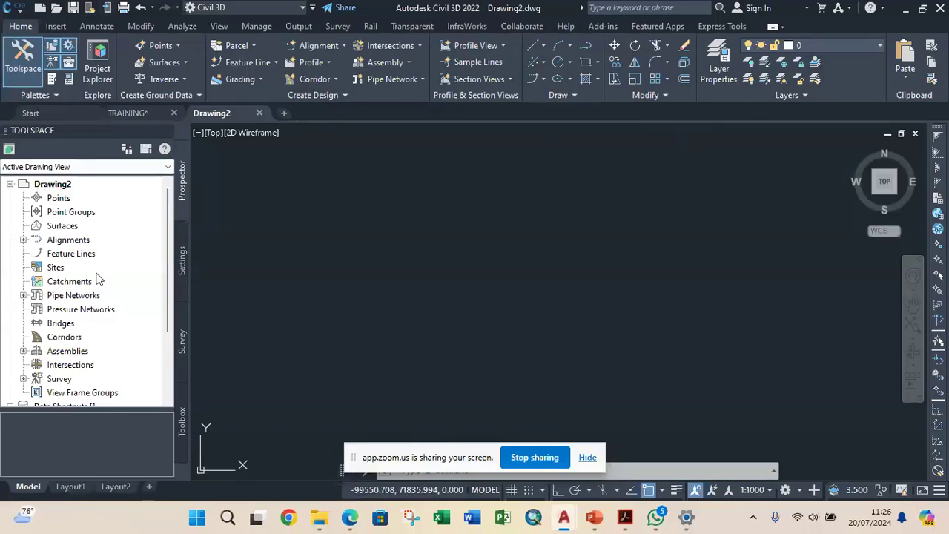
{"action": "left_click", "coordinate": [56, 27]}
{"action": "left_click", "coordinate": [108, 28]}
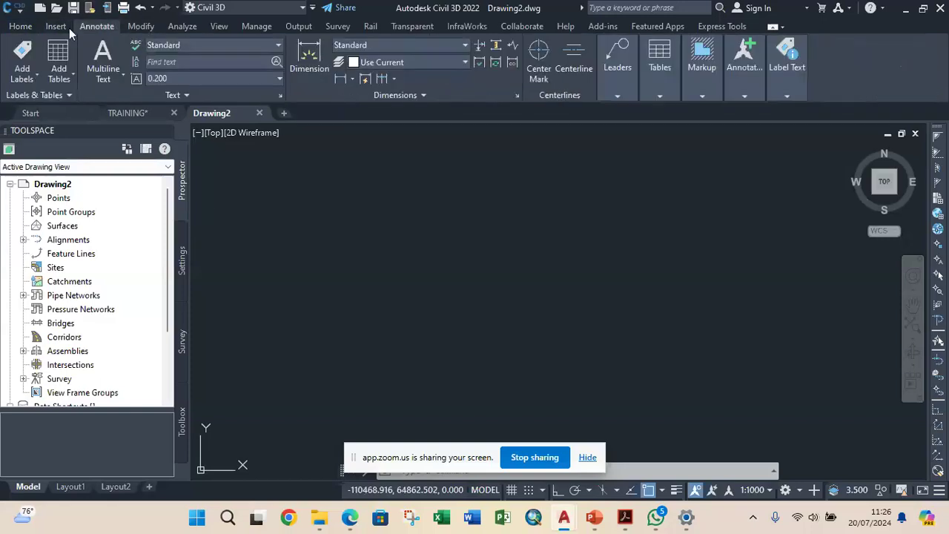
{"action": "left_click", "coordinate": [26, 27]}
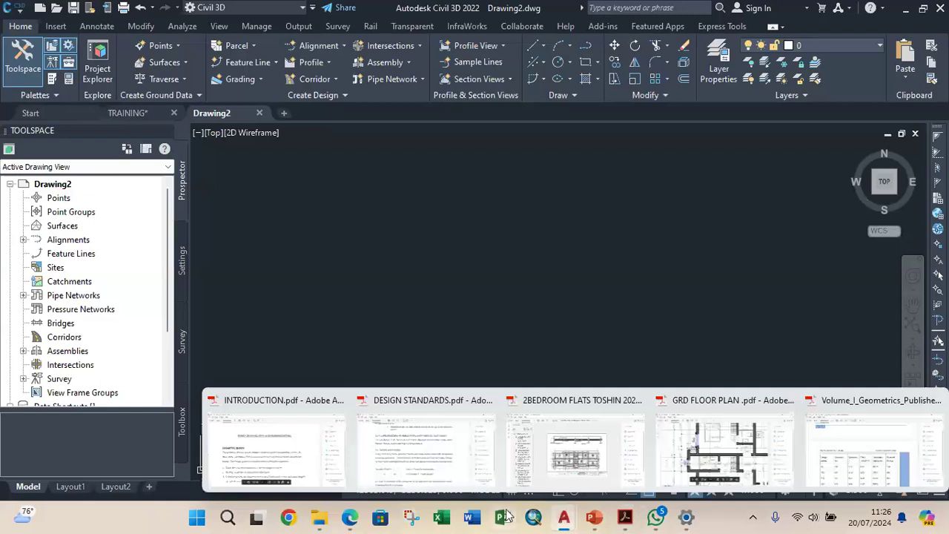
Switch to AUTO CAD 1.pptx in PowerPoint and show slide 10 on Points.
{"action": "mouse_move", "coordinate": [593, 519]}
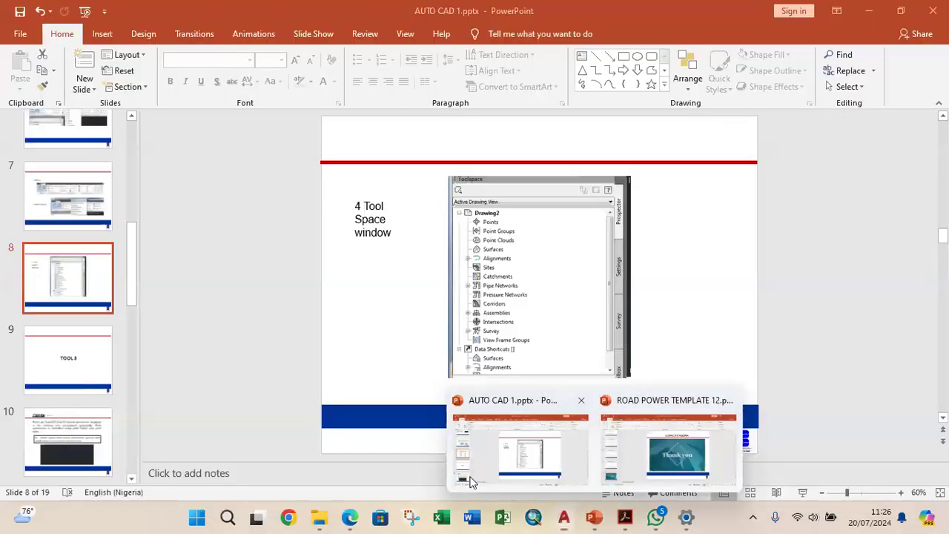
{"action": "left_click", "coordinate": [508, 437]}
{"action": "left_click", "coordinate": [91, 365]}
{"action": "left_click", "coordinate": [82, 435]}
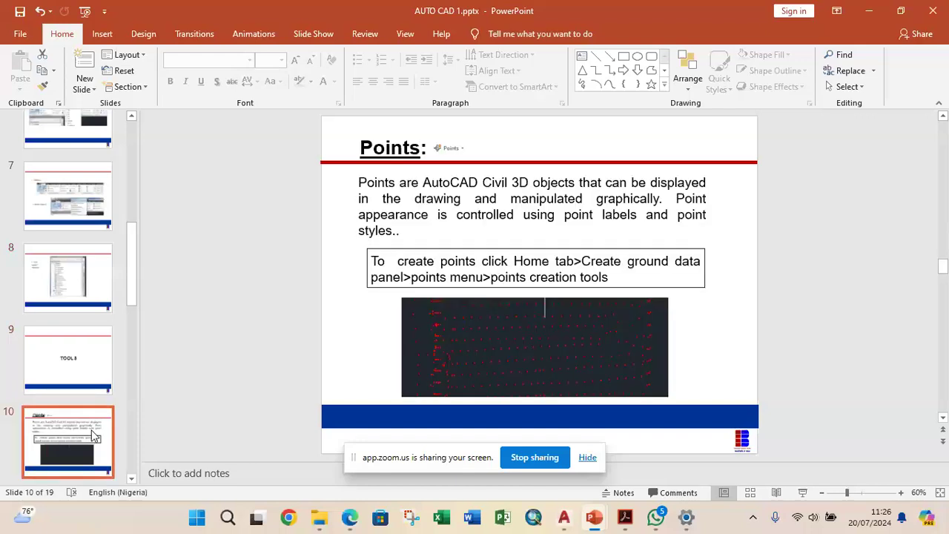
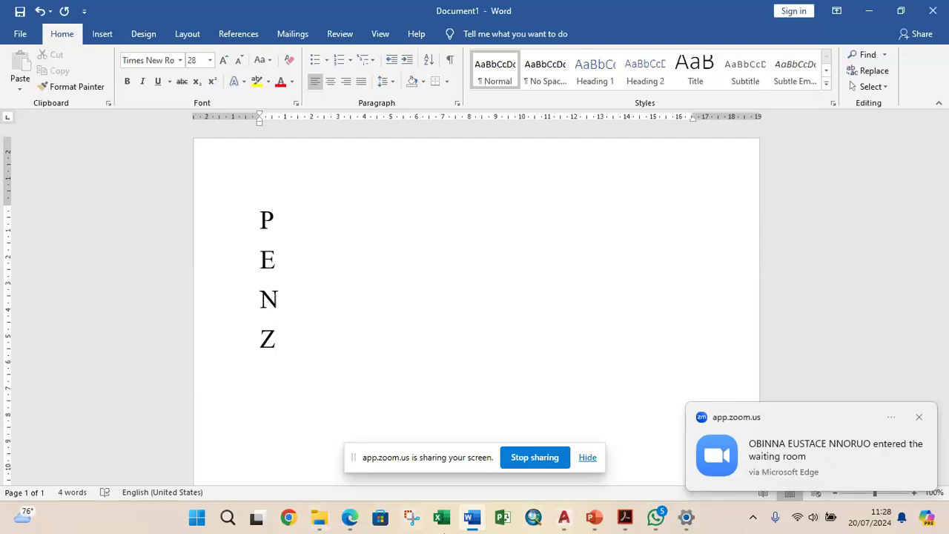
Switch to the Zoom meeting in Edge, start a new screen share, and return to Document1 in Word.
{"action": "mouse_move", "coordinate": [356, 524]}
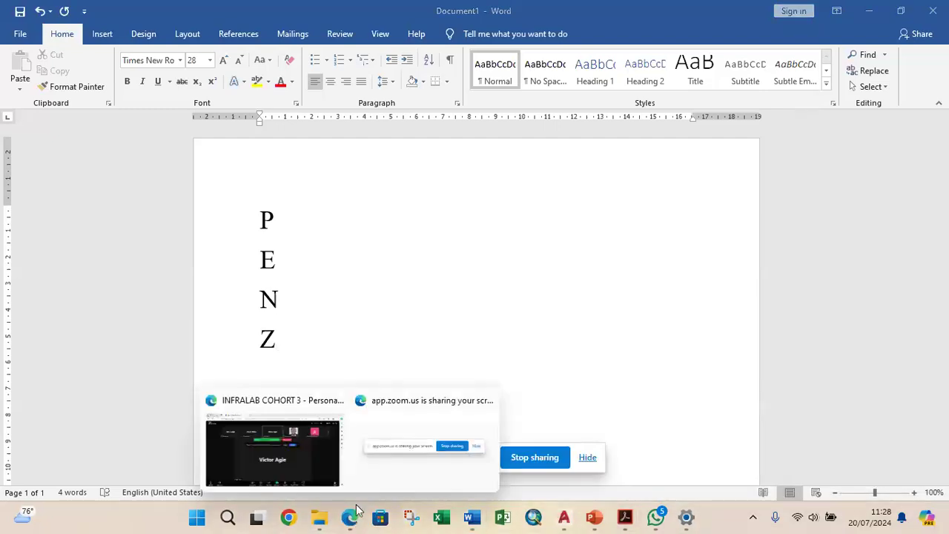
{"action": "left_click", "coordinate": [317, 464]}
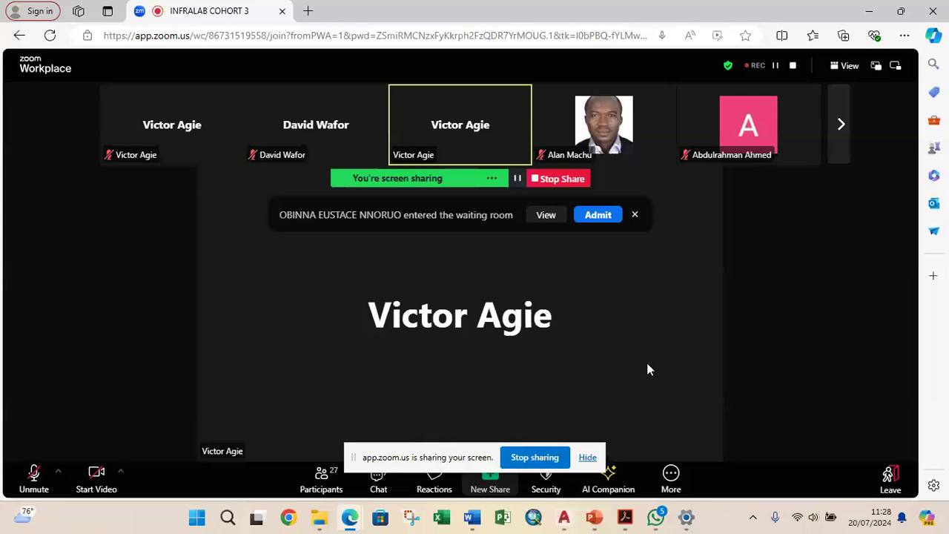
{"action": "left_click", "coordinate": [491, 486]}
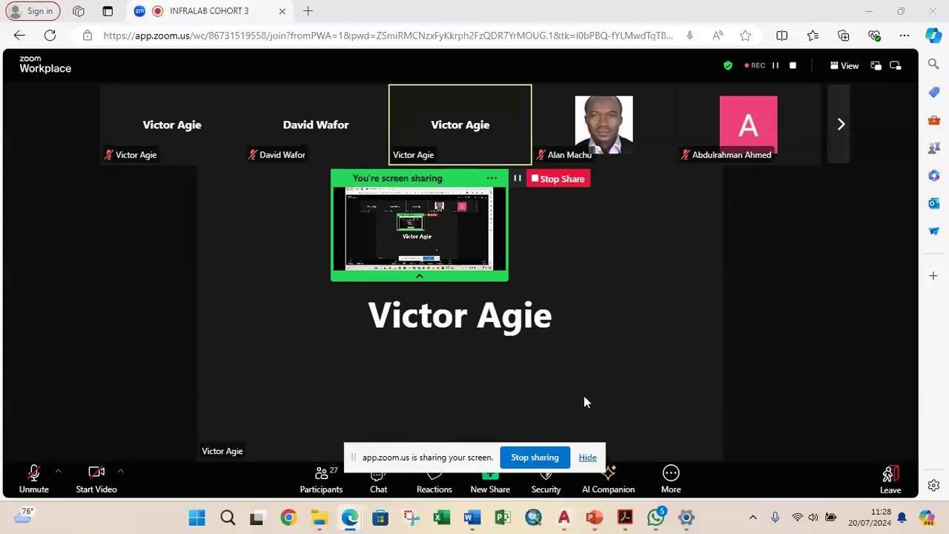
{"action": "mouse_move", "coordinate": [606, 526]}
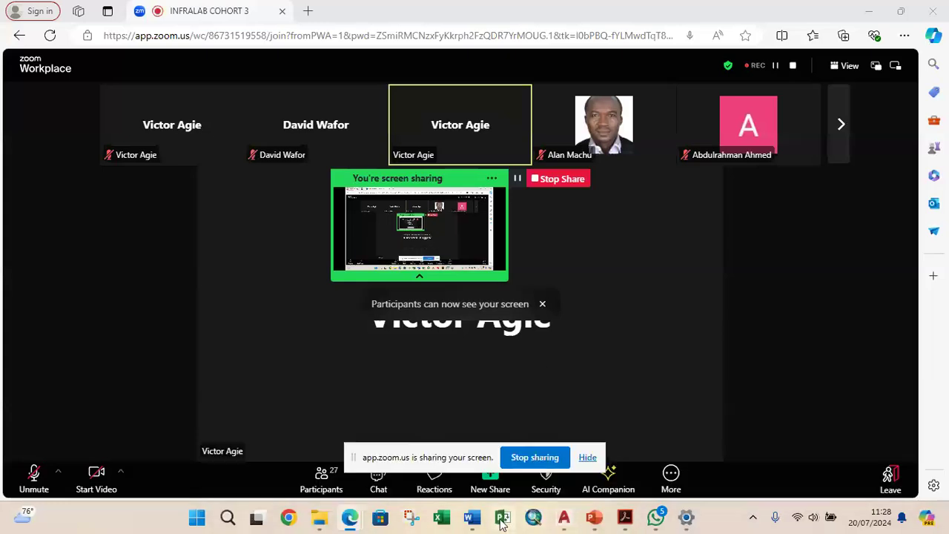
{"action": "left_click", "coordinate": [485, 474]}
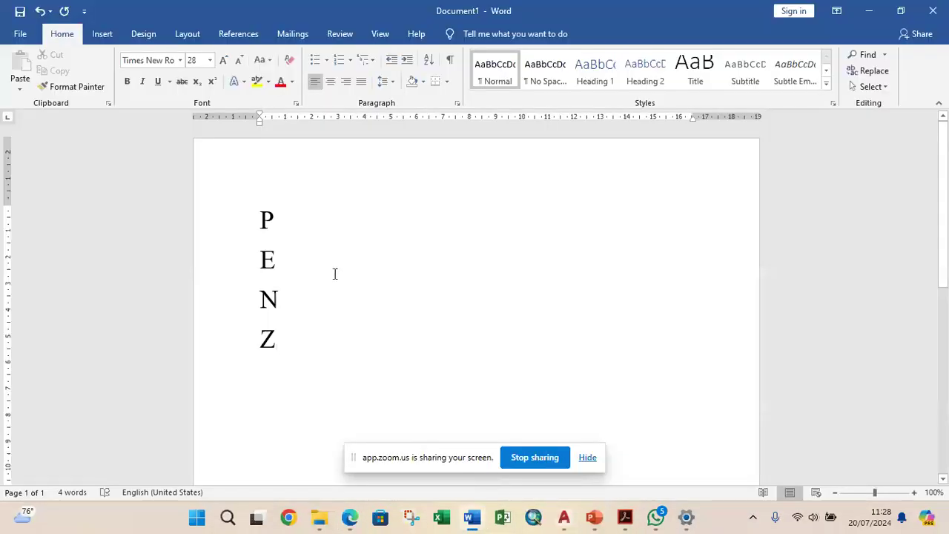
Add a dash and the meaning "POINT NUMBER" after the letter P.
{"action": "left_click", "coordinate": [289, 219]}
{"action": "type", "text": "RIONT"}
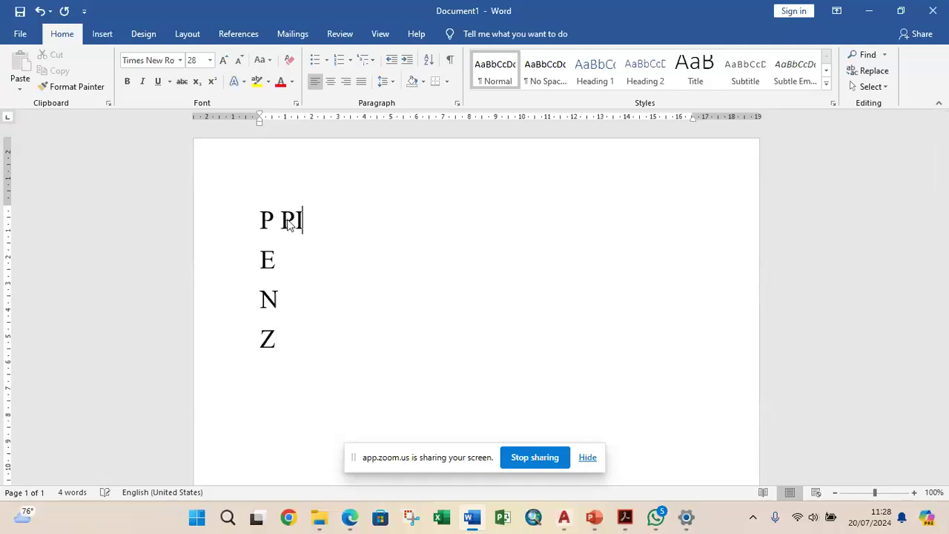
{"action": "key", "text": "BackSpace"}
{"action": "key", "text": "BackSpace"}
{"action": "key", "text": "BackSpace"}
{"action": "key", "text": "BackSpace"}
{"action": "key", "text": "BackSpace"}
{"action": "type", "text": "-POINT "}
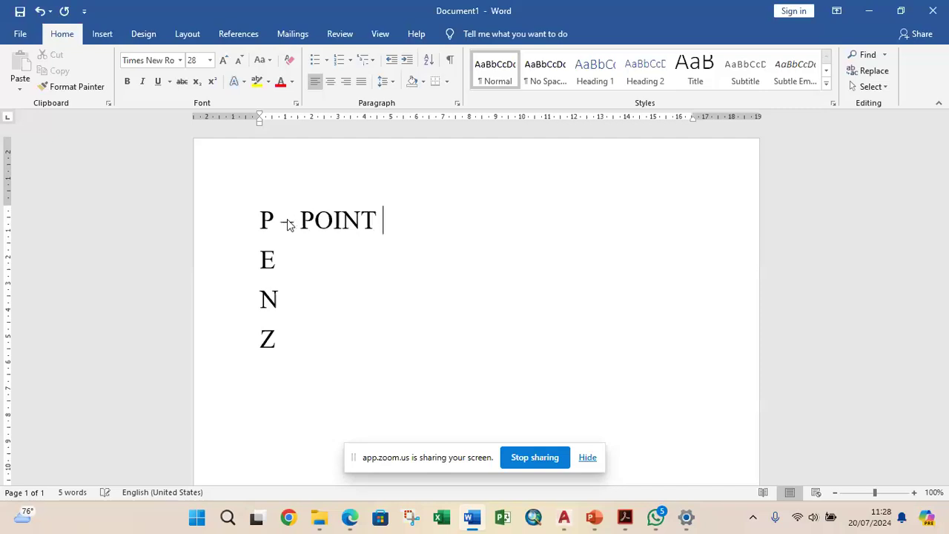
{"action": "type", "text": "NUMBER"}
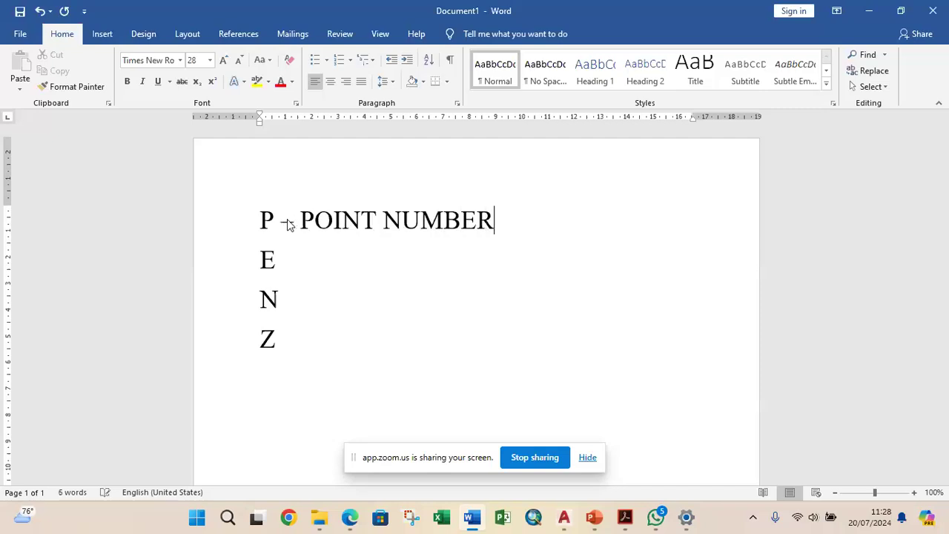
Add a dash and the meaning "EASTING" after the letter E.
{"action": "left_click", "coordinate": [291, 257]}
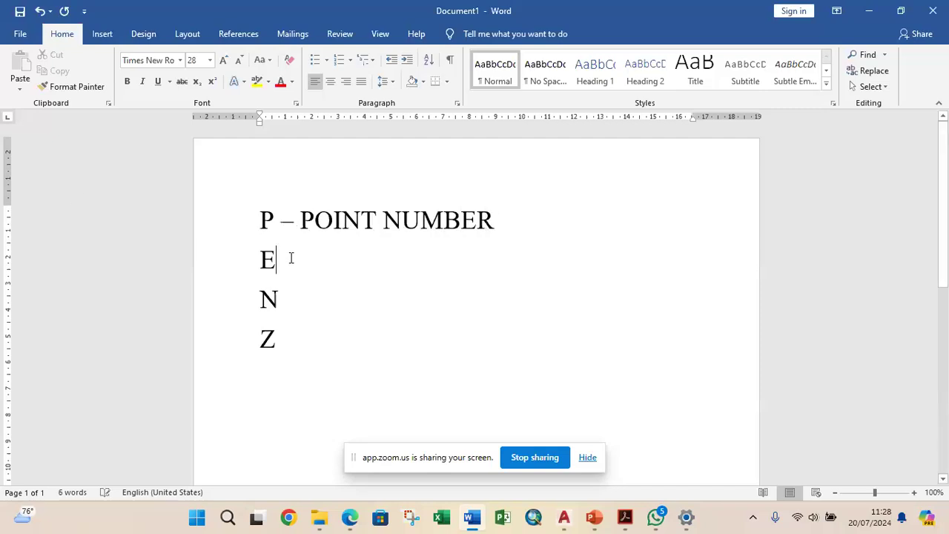
{"action": "type", "text": "- "}
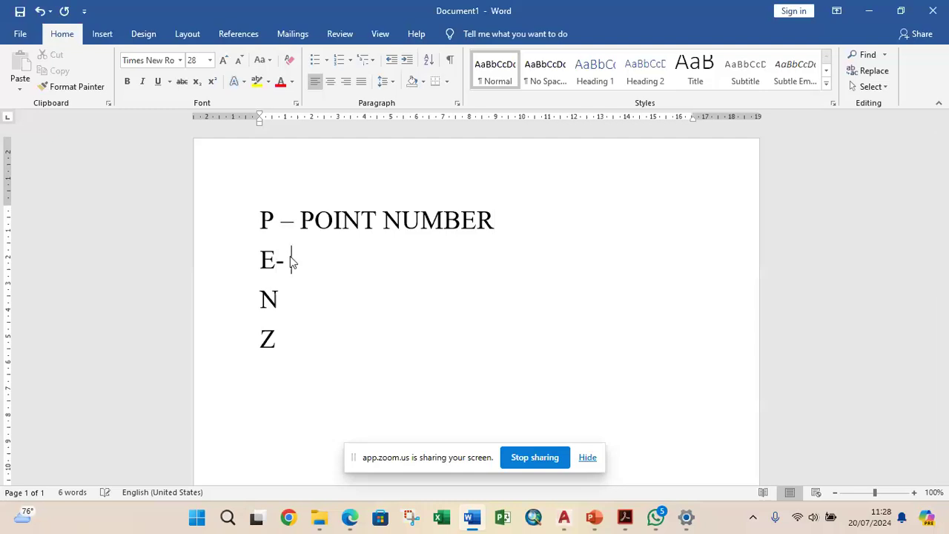
{"action": "type", "text": "EASTING"}
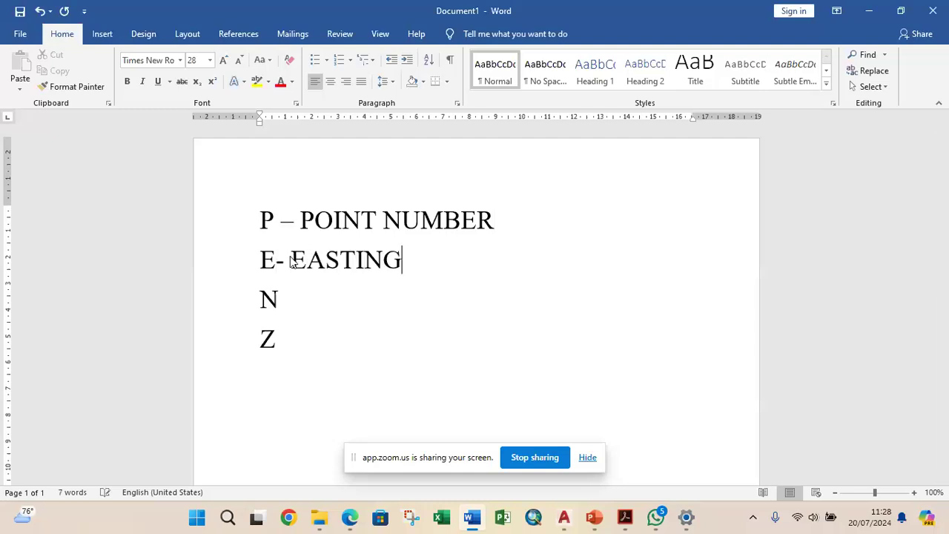
Add a dash and the meaning "NORTHING" after the letter N.
{"action": "left_click", "coordinate": [280, 298]}
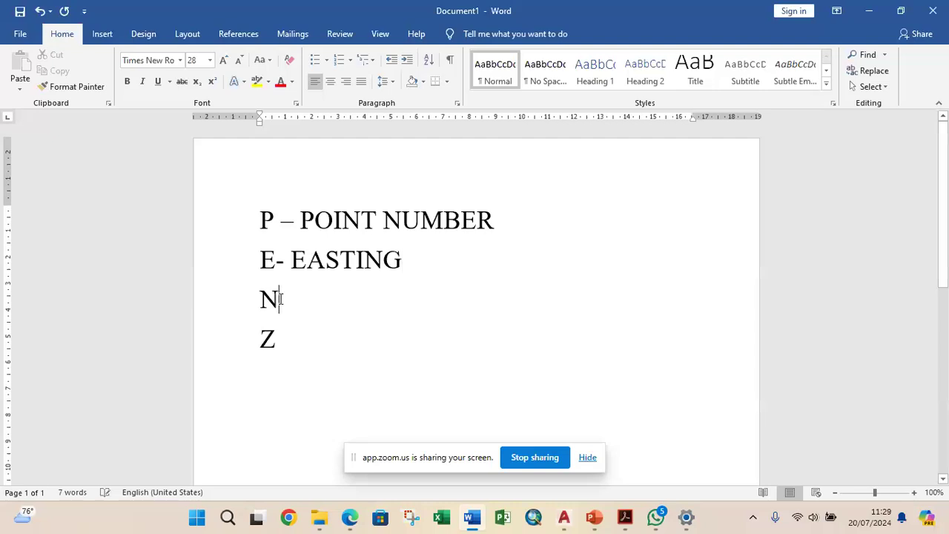
{"action": "type", "text": "- N"}
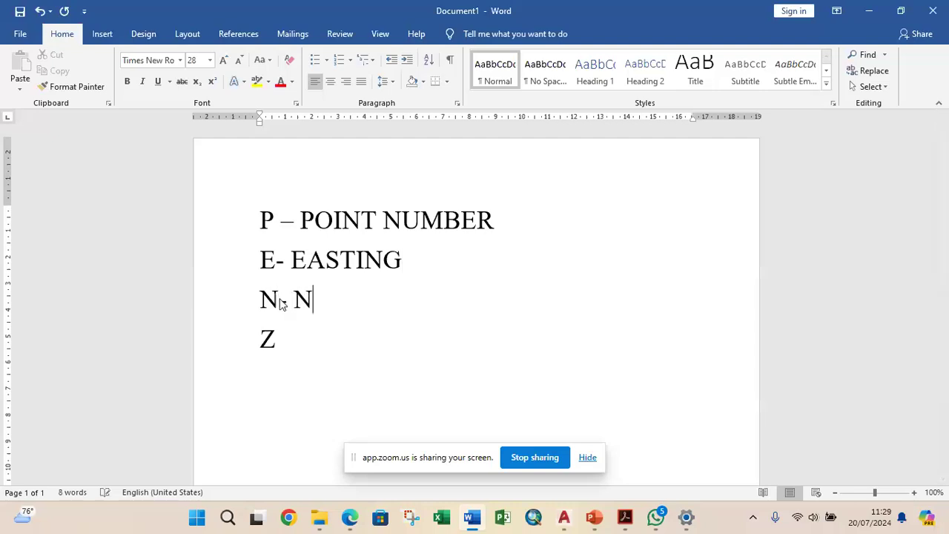
{"action": "type", "text": "ORTHING"}
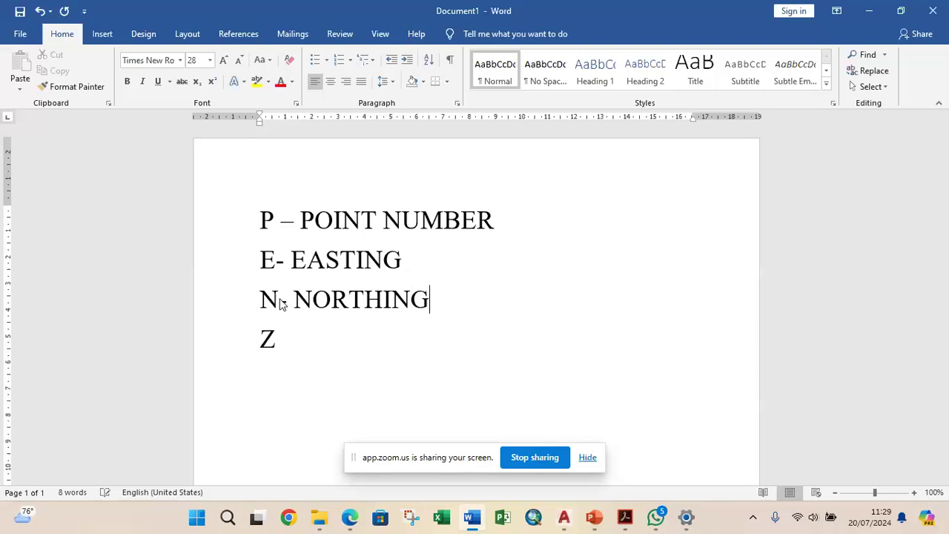
Add a dash and the meaning "ELEVATION" after the letter Z.
{"action": "left_click", "coordinate": [278, 335]}
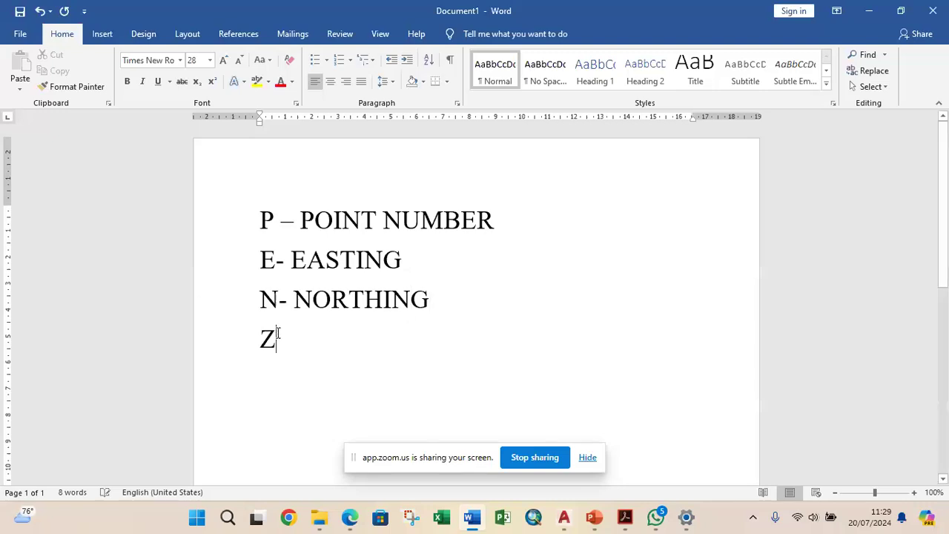
{"action": "type", "text": "- "}
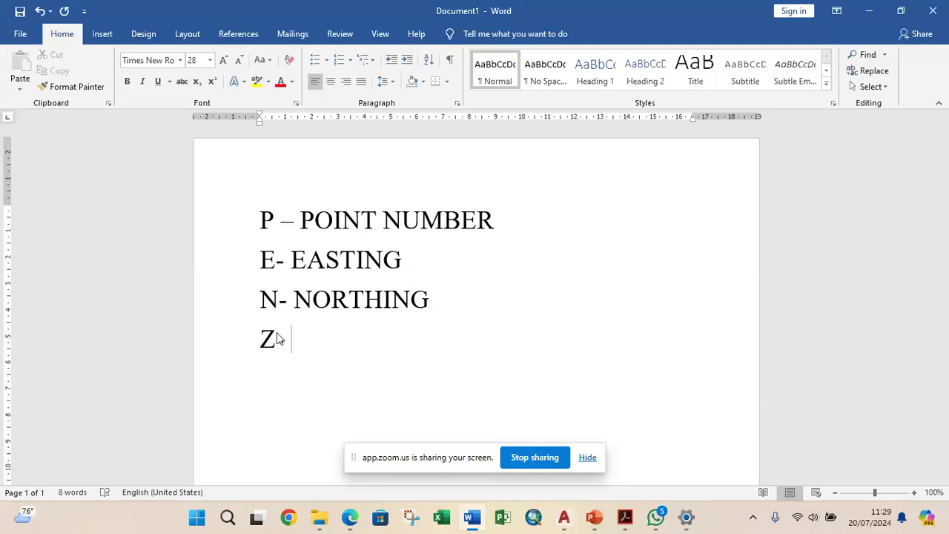
{"action": "type", "text": "ELA"}
{"action": "key", "text": "BackSpace"}
{"action": "type", "text": "W"}
{"action": "key", "text": "BackSpace"}
{"action": "type", "text": "W"}
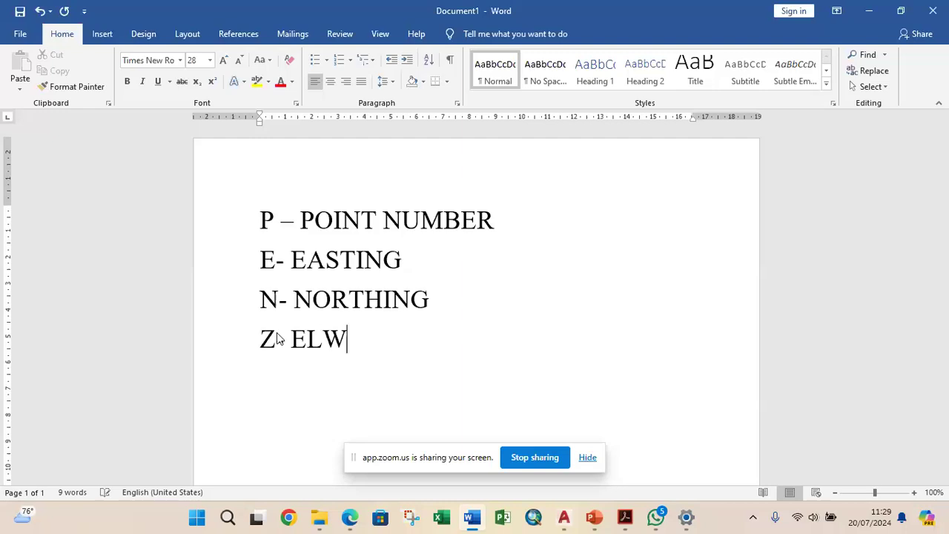
{"action": "key", "text": "BackSpace"}
{"action": "type", "text": "EVAR"}
{"action": "key", "text": "BackSpace"}
{"action": "type", "text": "TION"}
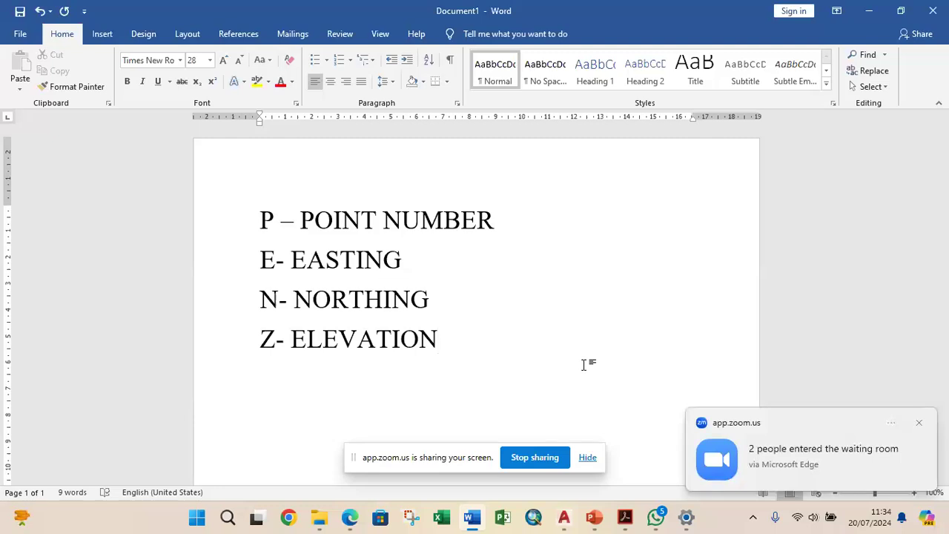
Add a new line reading "D- DESCRIPTION" below the Z line.
{"action": "key", "text": "Return"}
{"action": "type", "text": "D- "}
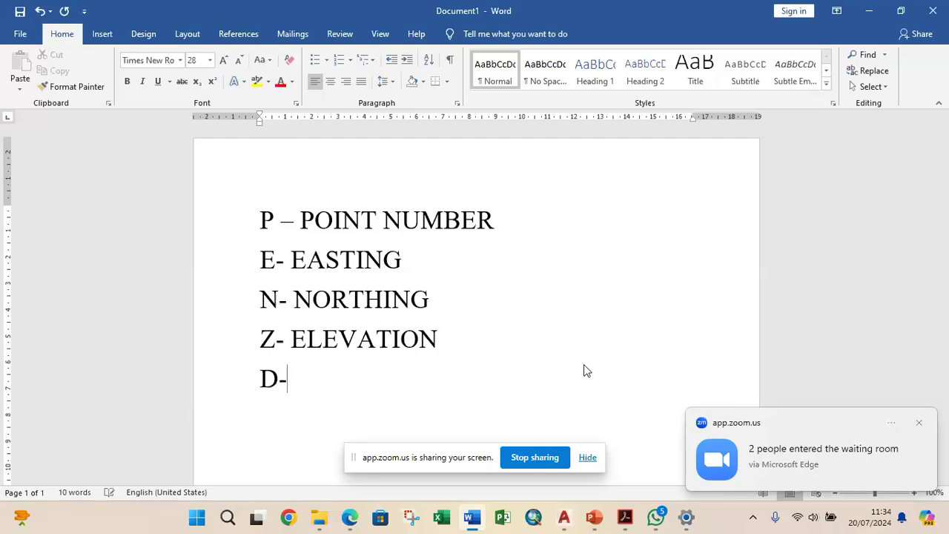
{"action": "type", "text": "DES"}
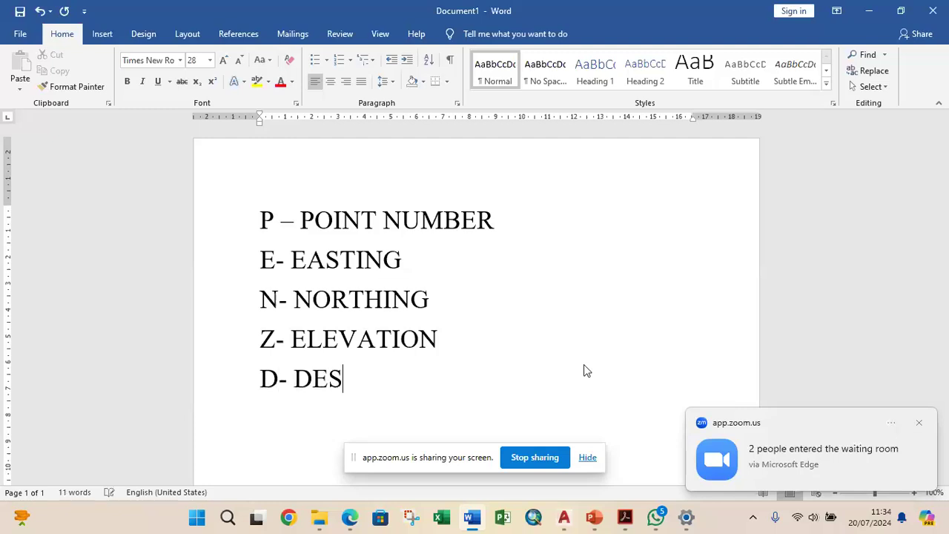
{"action": "type", "text": "CRIPTION"}
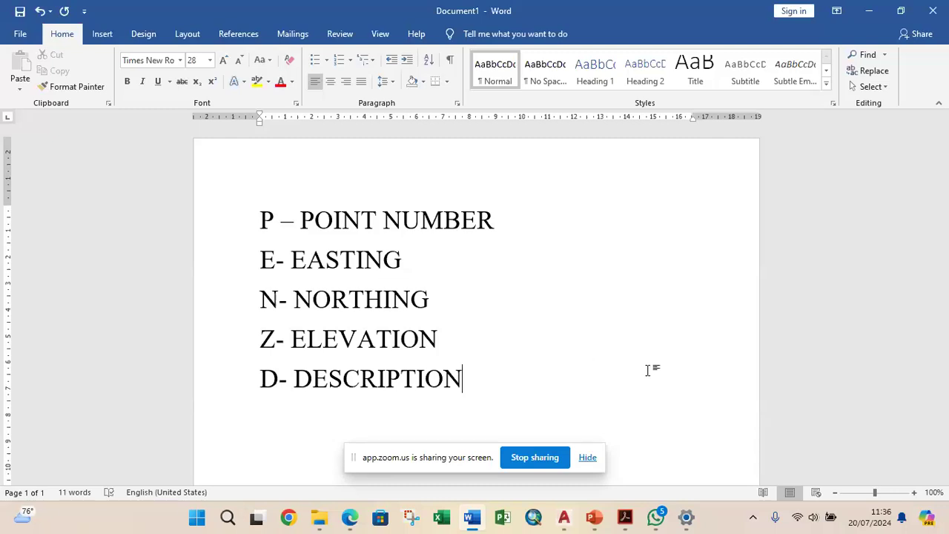
Switch to File Explorer and open JEFCON XL ALL.csv from the survey data folder of BENIN -OWENA SLIDE in Excel.
{"action": "mouse_move", "coordinate": [321, 519]}
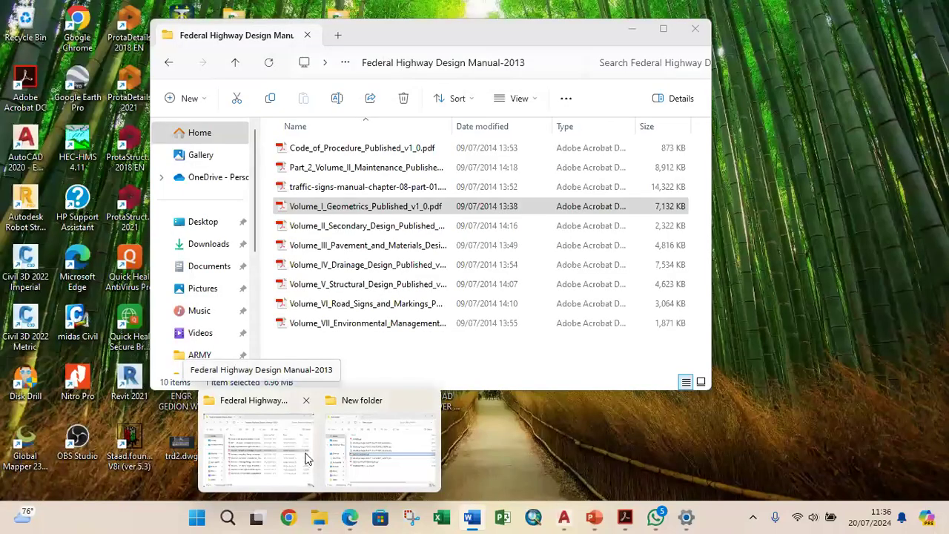
{"action": "left_click", "coordinate": [306, 458]}
{"action": "left_click", "coordinate": [169, 63]}
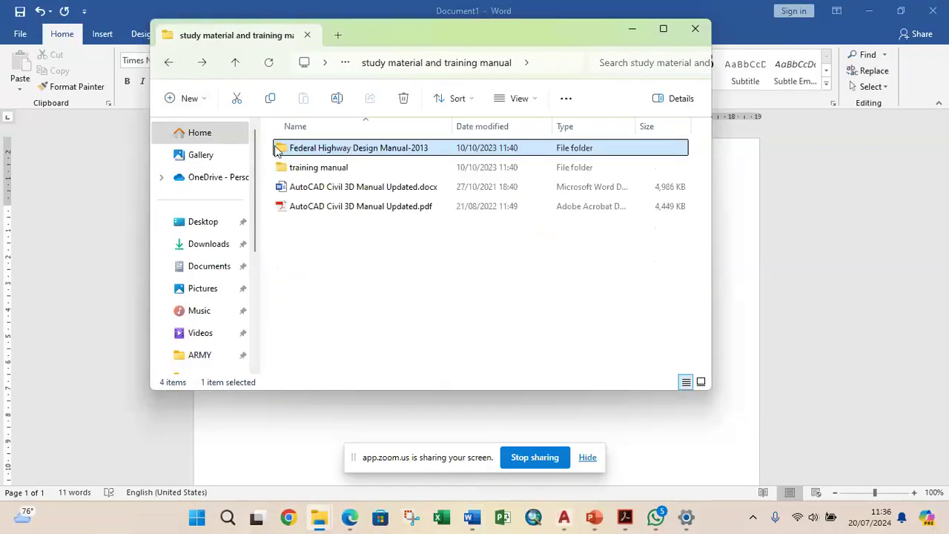
{"action": "left_click", "coordinate": [168, 62]}
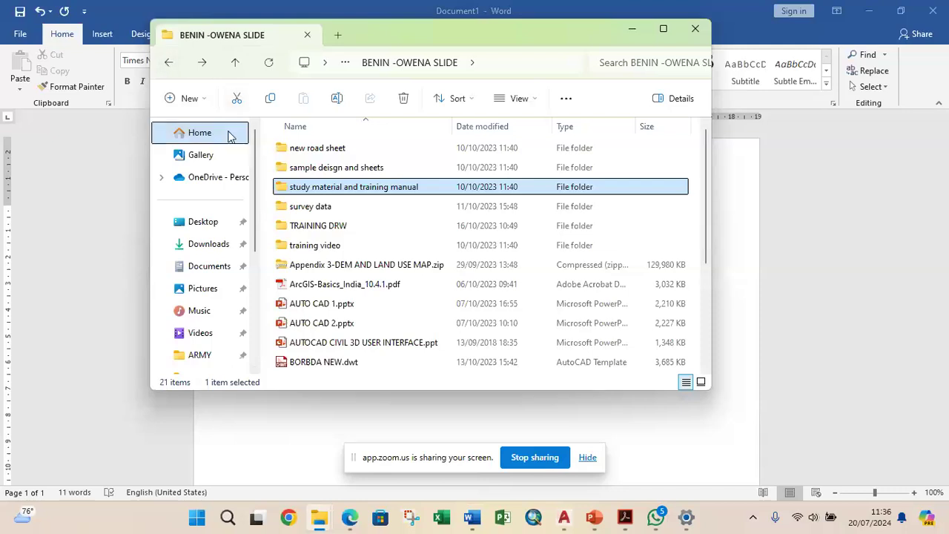
{"action": "left_click", "coordinate": [326, 211]}
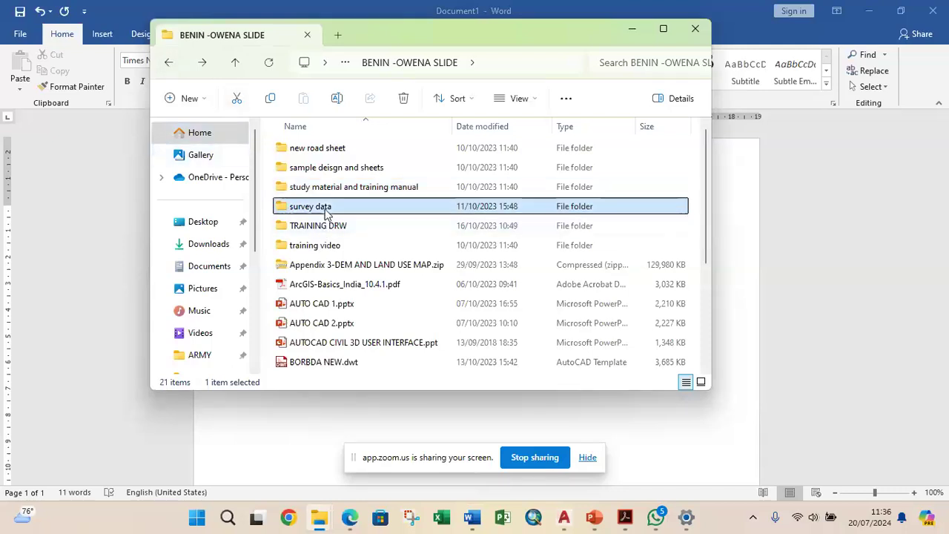
{"action": "double_click", "coordinate": [326, 211]}
{"action": "scroll", "coordinate": [360, 230], "scroll_direction": "down", "scroll_amount": 3}
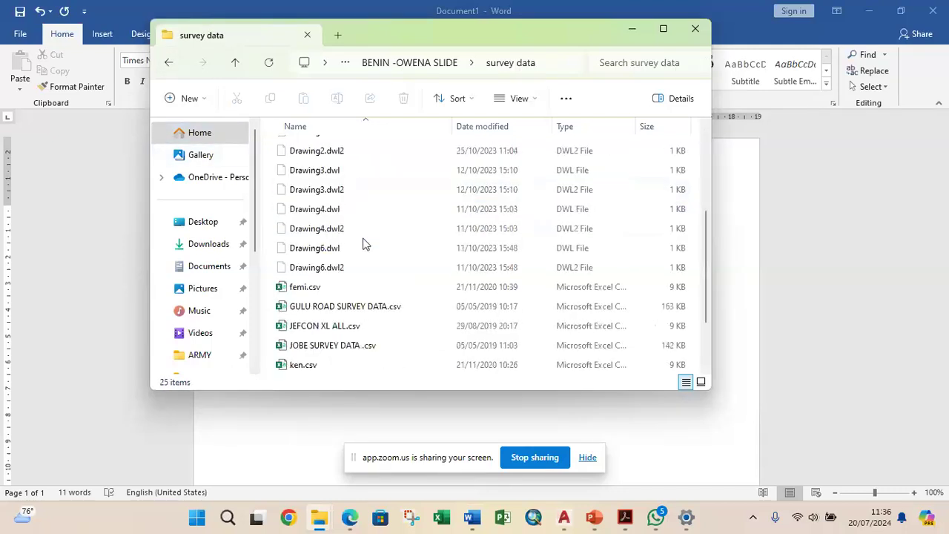
{"action": "double_click", "coordinate": [366, 329]}
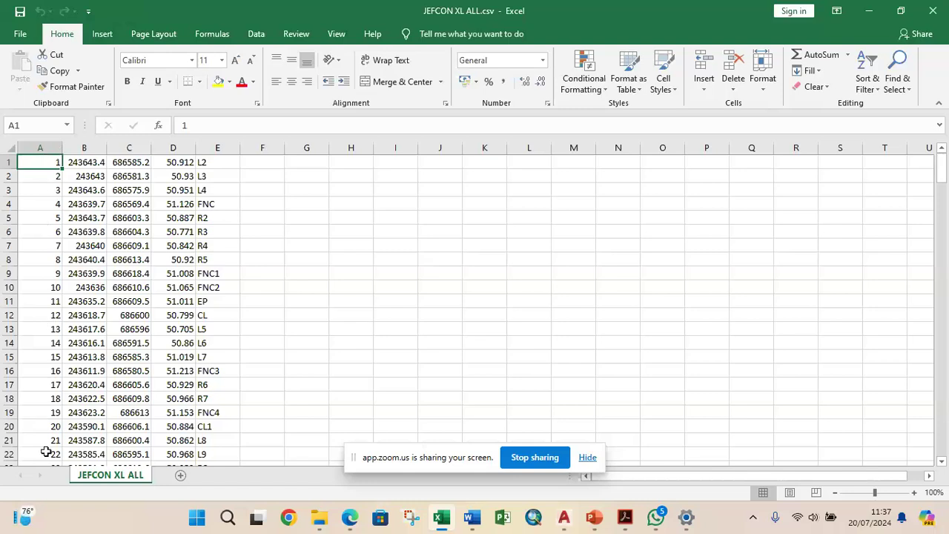
Examine the first survey point's easting, northing, elevation and description, comparing the full values in B1 and C1.
{"action": "left_click", "coordinate": [93, 165]}
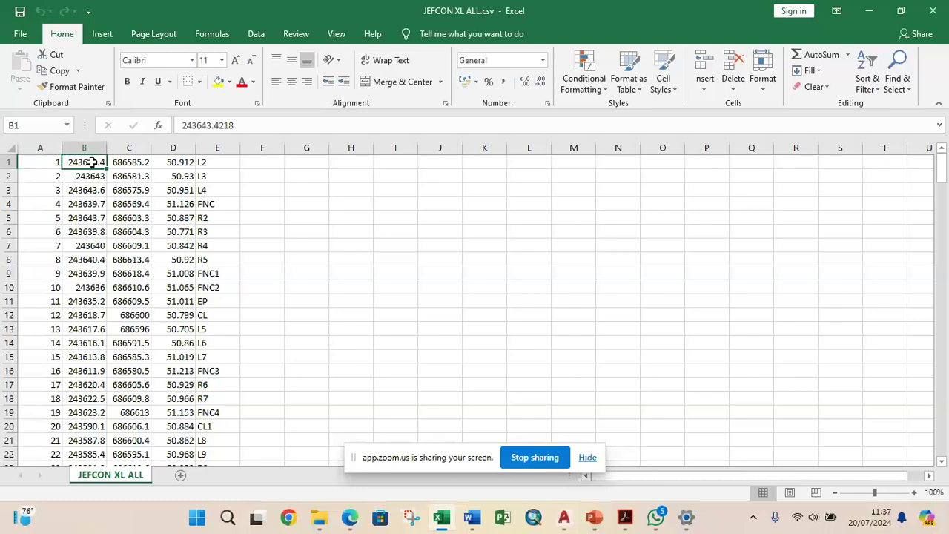
{"action": "left_click", "coordinate": [129, 164]}
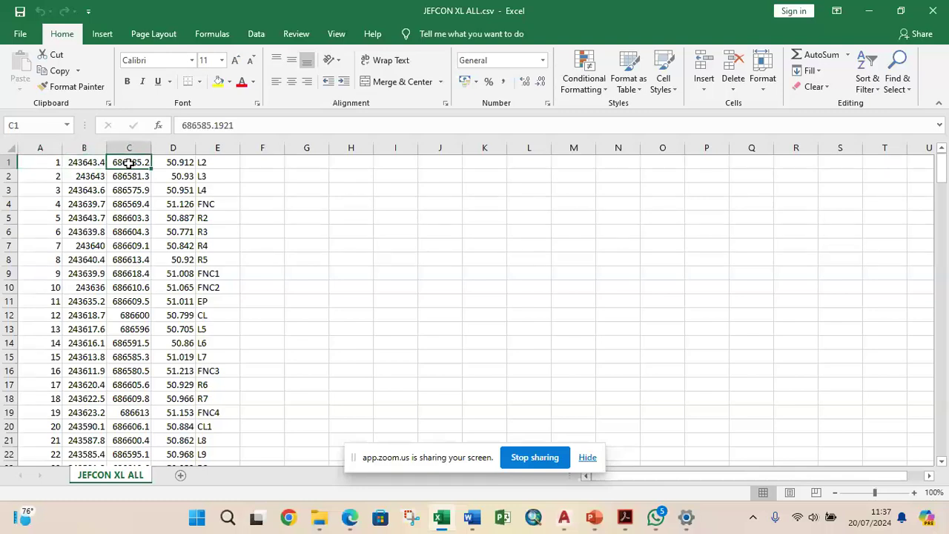
{"action": "left_click", "coordinate": [188, 162]}
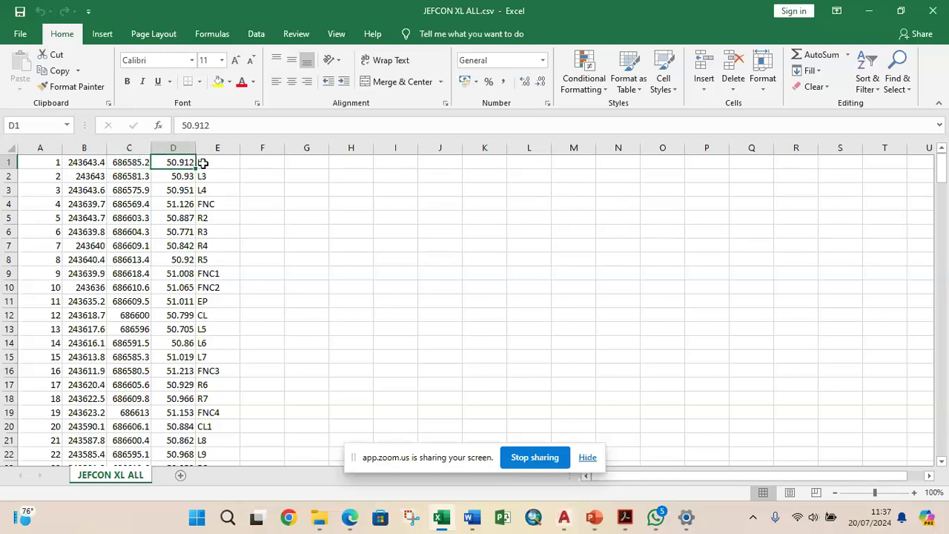
{"action": "left_click", "coordinate": [203, 163]}
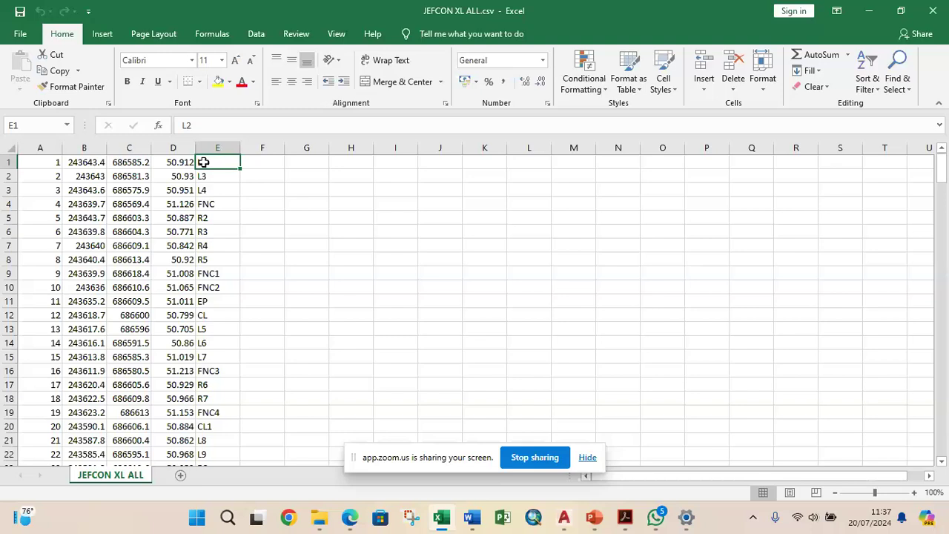
{"action": "left_click", "coordinate": [100, 163]}
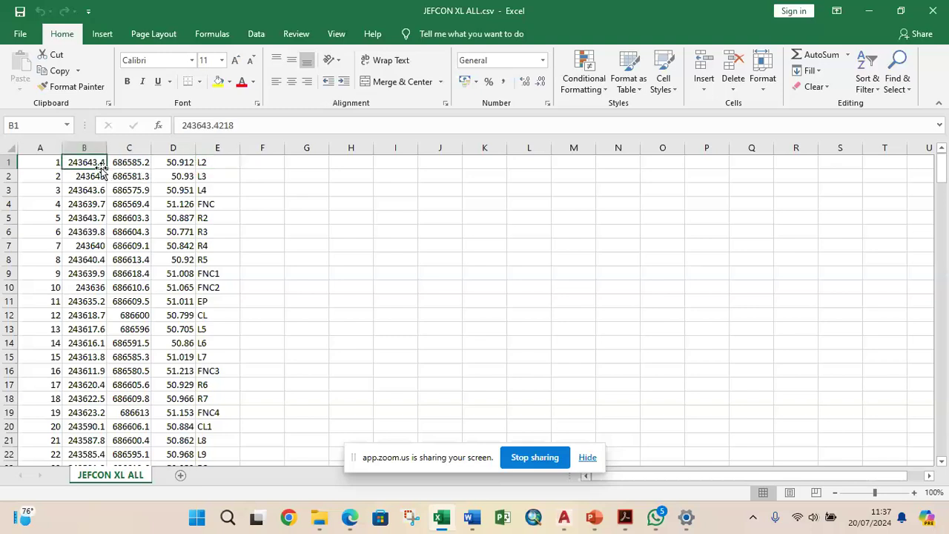
{"action": "left_click", "coordinate": [120, 163]}
{"action": "left_click", "coordinate": [87, 162]}
{"action": "left_click", "coordinate": [130, 163]}
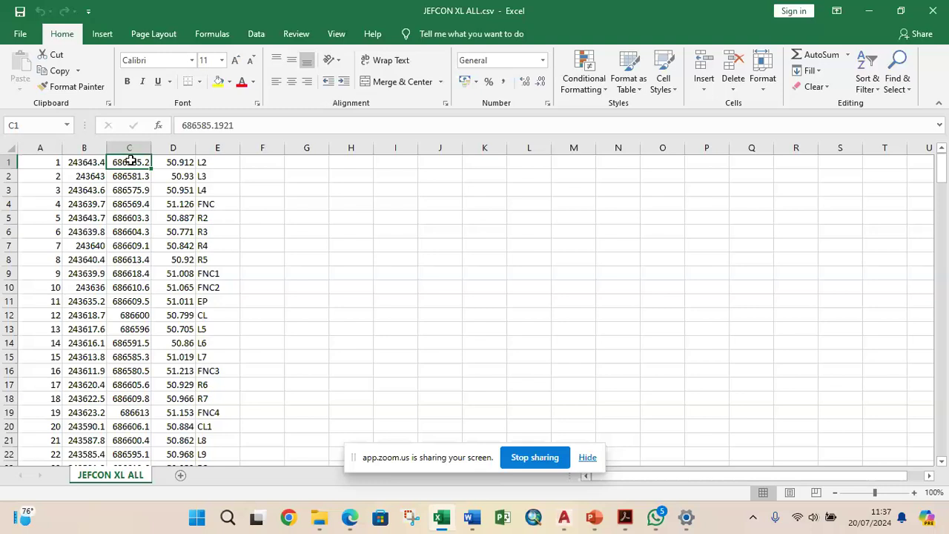
{"action": "left_click", "coordinate": [92, 161]}
{"action": "left_click", "coordinate": [128, 163]}
{"action": "left_click", "coordinate": [95, 161]}
{"action": "left_click", "coordinate": [126, 163]}
Insert a blank row above the first survey point.
{"action": "left_click", "coordinate": [6, 161]}
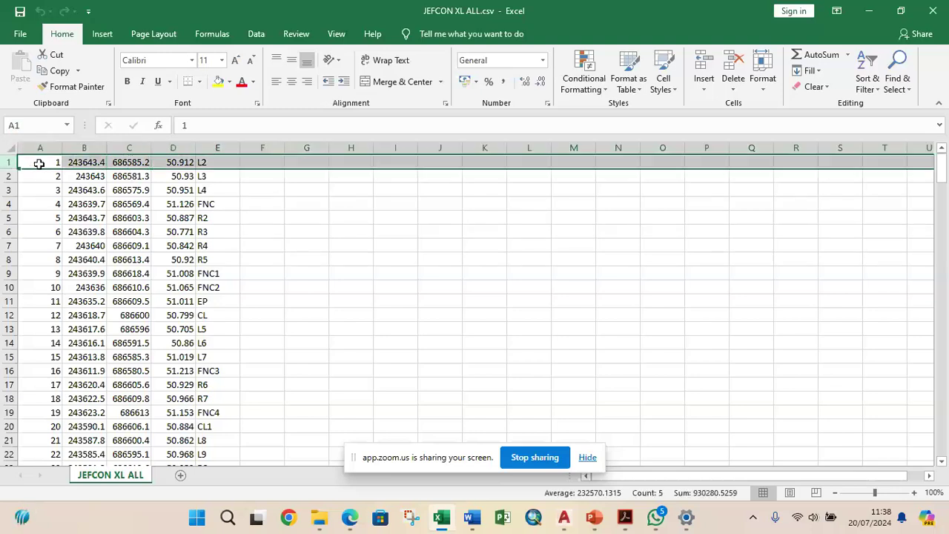
{"action": "right_click", "coordinate": [39, 163]}
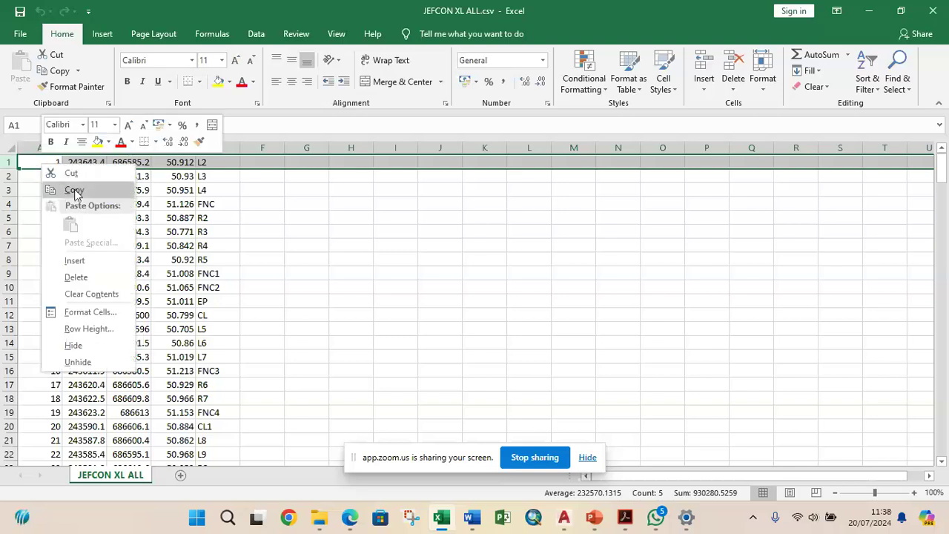
{"action": "left_click", "coordinate": [74, 260]}
Enter the column headings P, E, N, Z and D in cells A1 to E1.
{"action": "left_click", "coordinate": [42, 160]}
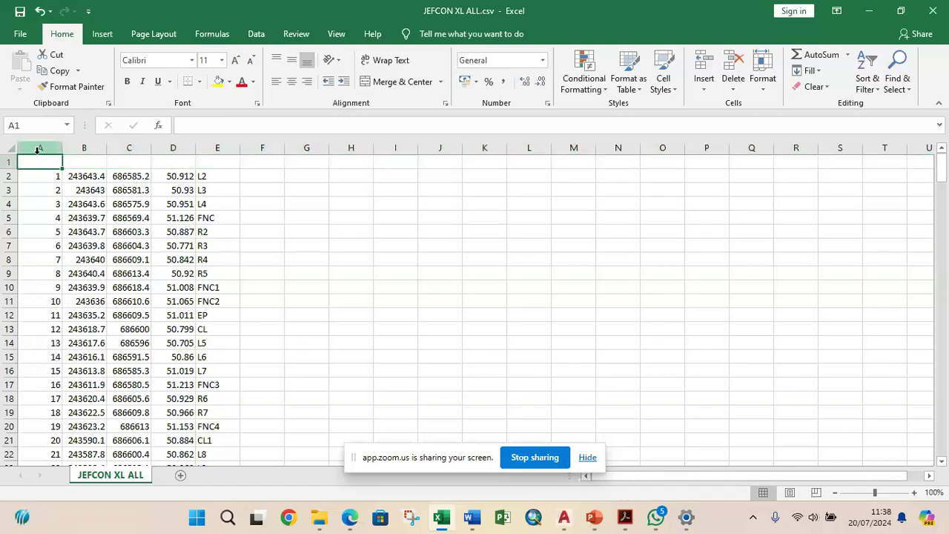
{"action": "type", "text": "P"}
{"action": "left_click", "coordinate": [84, 161]}
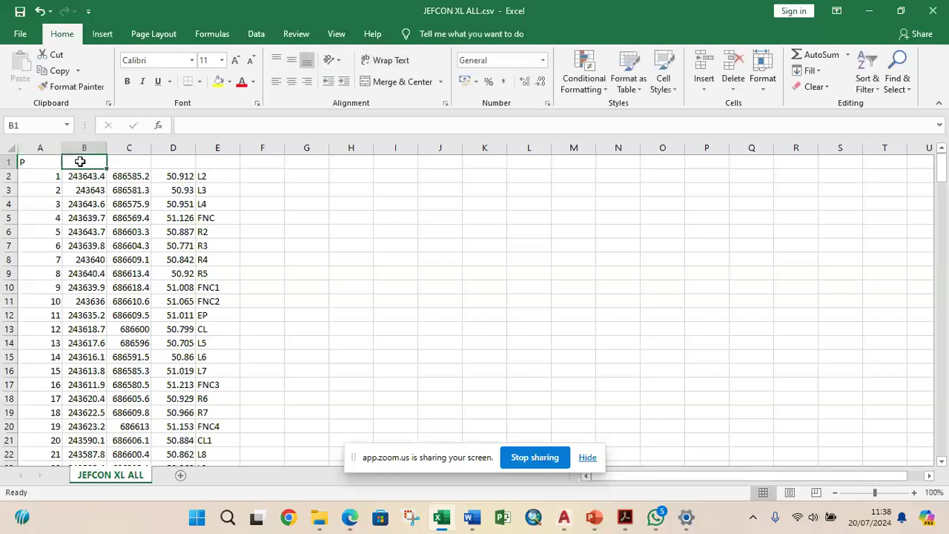
{"action": "type", "text": "E"}
{"action": "left_click", "coordinate": [129, 164]}
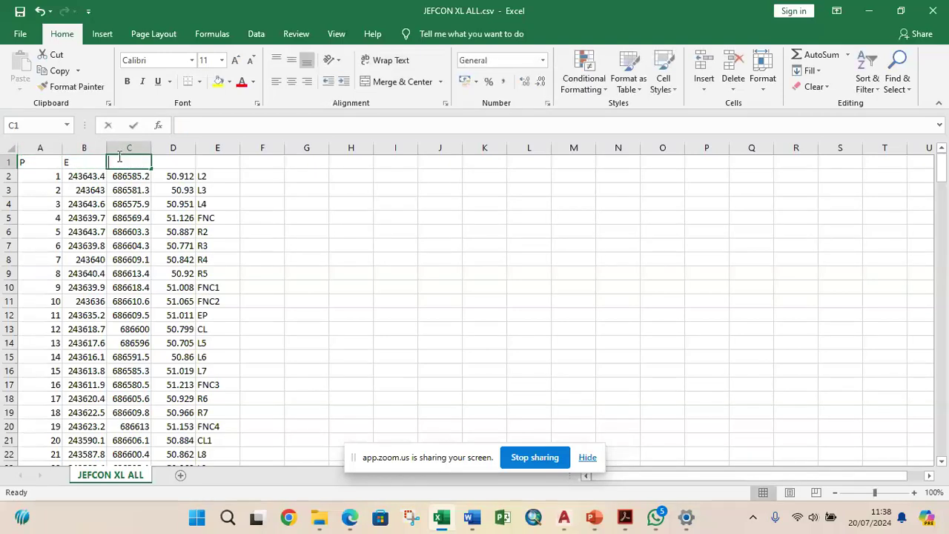
{"action": "type", "text": "N"}
{"action": "left_click", "coordinate": [165, 162]}
{"action": "type", "text": "Z"}
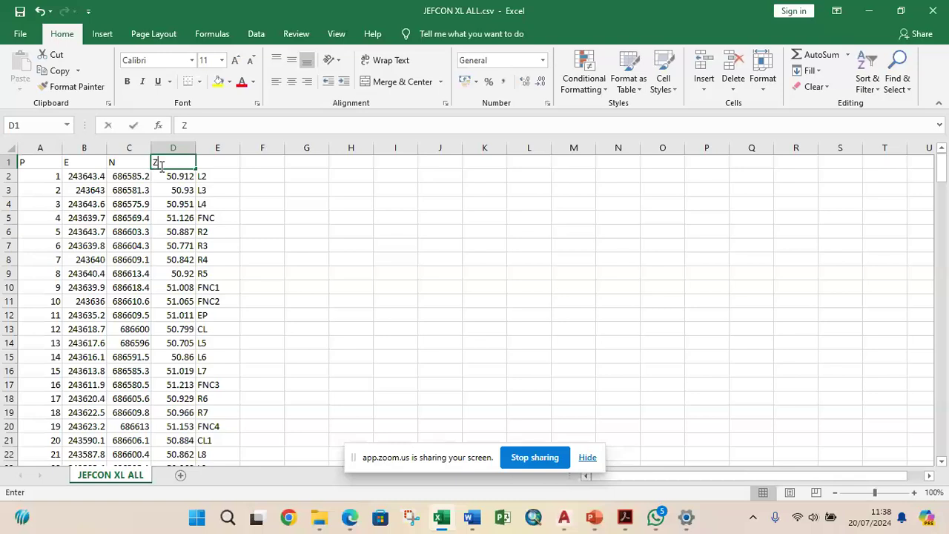
{"action": "left_click", "coordinate": [216, 163]}
{"action": "type", "text": "D"}
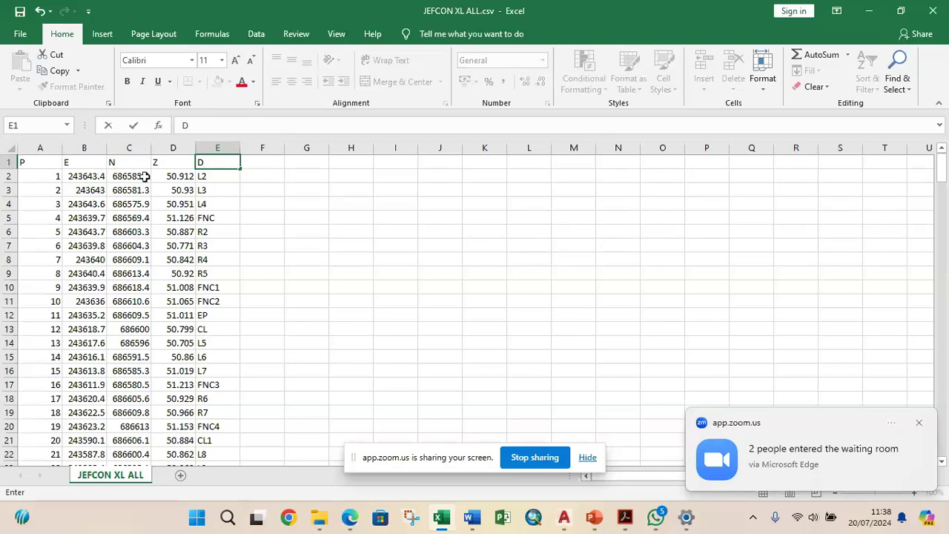
Compare the full easting and northing values of the first survey point in B2 and C2.
{"action": "left_click", "coordinate": [89, 176]}
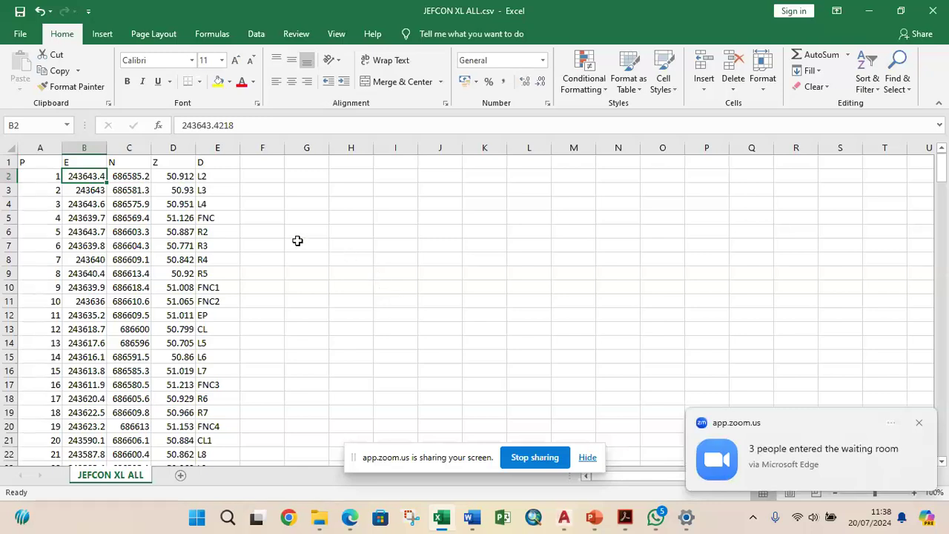
{"action": "left_click", "coordinate": [144, 174]}
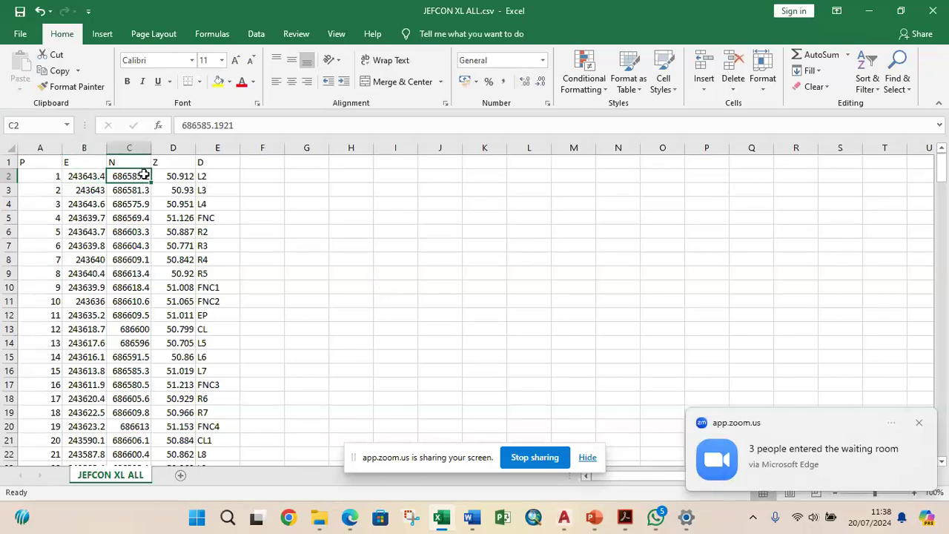
{"action": "left_click", "coordinate": [97, 177]}
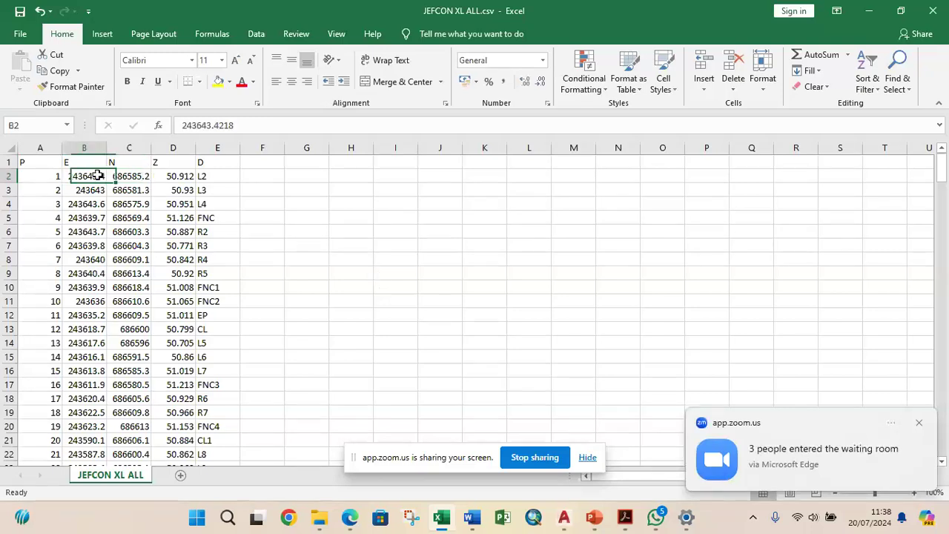
{"action": "left_click", "coordinate": [124, 176]}
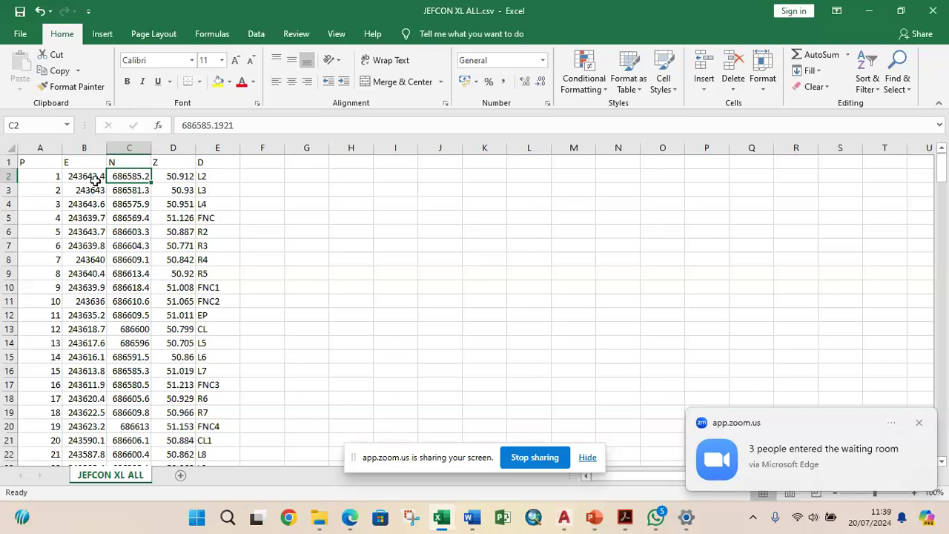
{"action": "left_click", "coordinate": [92, 175]}
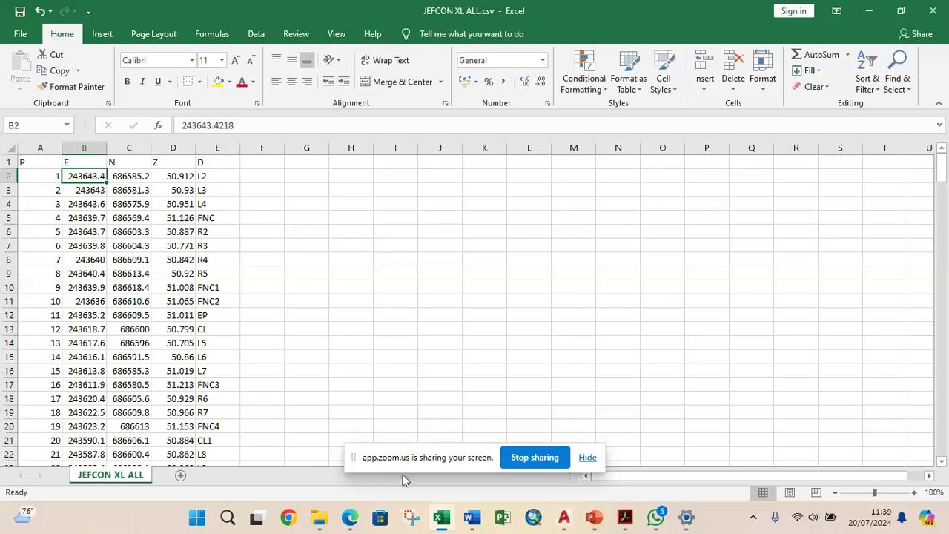
Switch to Document1 in Word and write PNEZD below the DESCRIPTION line, leaving a blank line between them.
{"action": "mouse_move", "coordinate": [478, 521]}
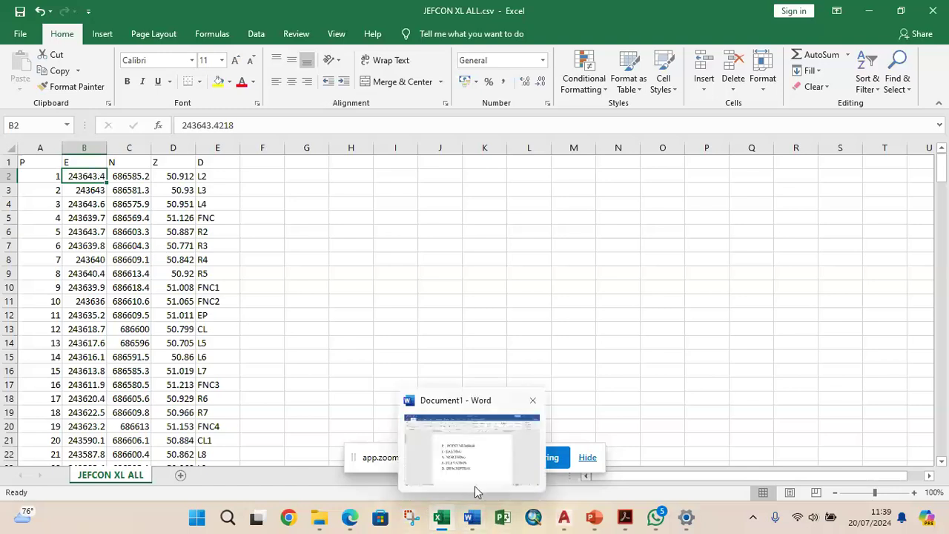
{"action": "left_click", "coordinate": [476, 481]}
{"action": "scroll", "coordinate": [491, 345], "scroll_direction": "down", "scroll_amount": 2}
{"action": "scroll", "coordinate": [490, 339], "scroll_direction": "up", "scroll_amount": 1}
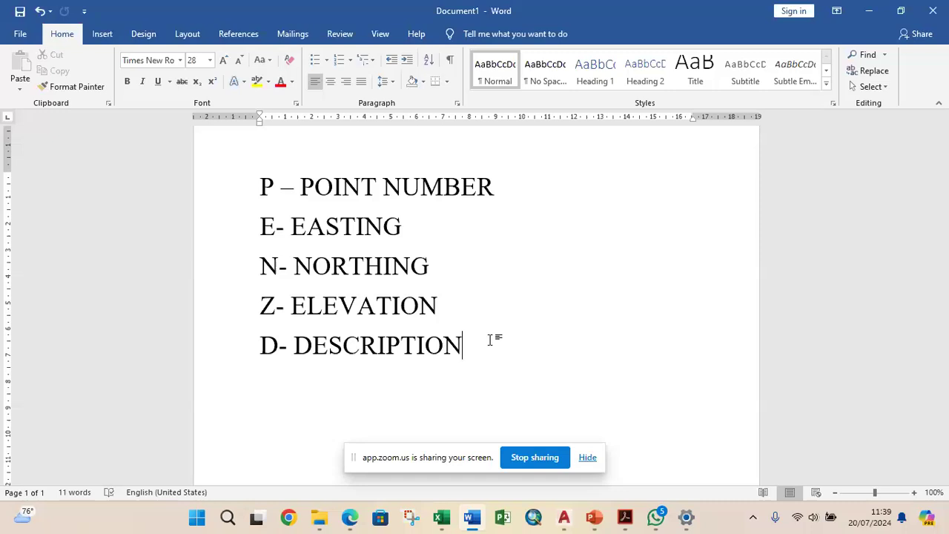
{"action": "scroll", "coordinate": [444, 296], "scroll_direction": "down", "scroll_amount": 2}
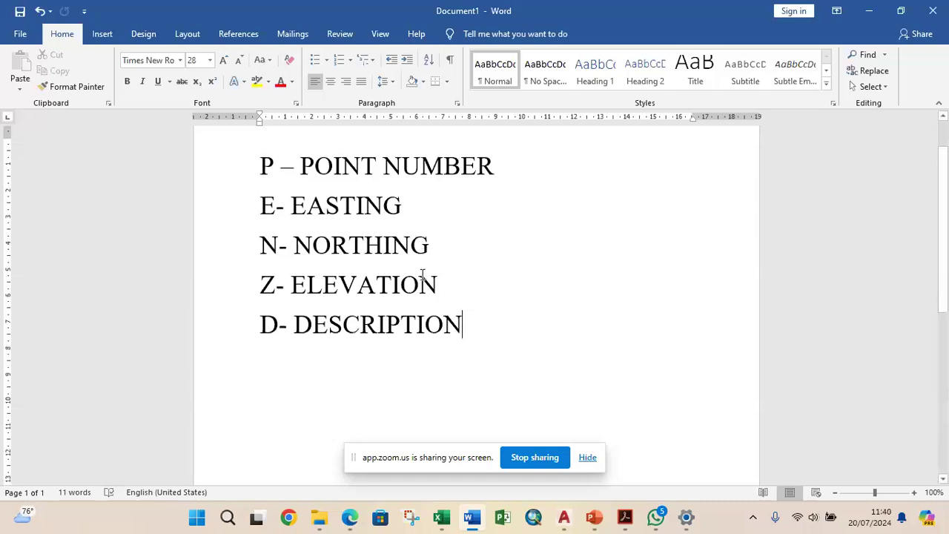
{"action": "scroll", "coordinate": [345, 301], "scroll_direction": "up", "scroll_amount": 2}
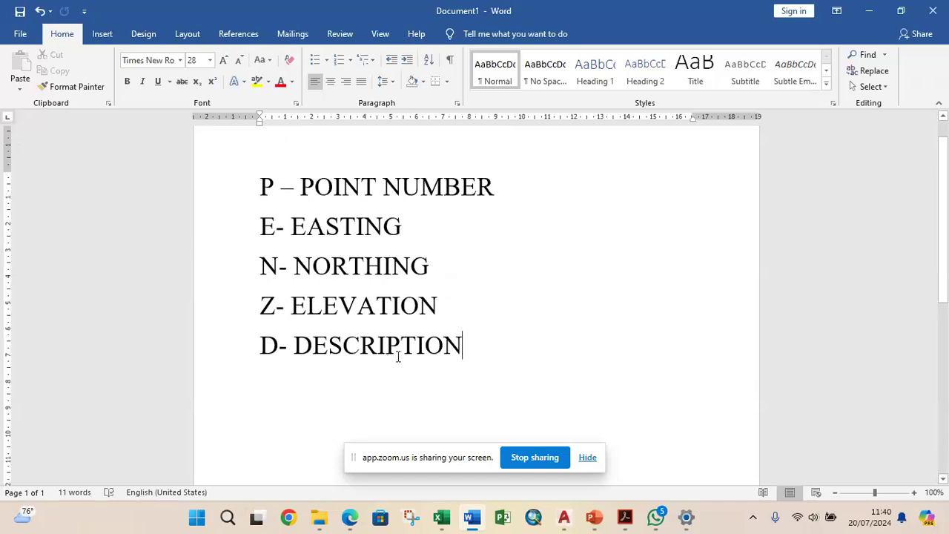
{"action": "key", "text": "Return"}
{"action": "key", "text": "Return"}
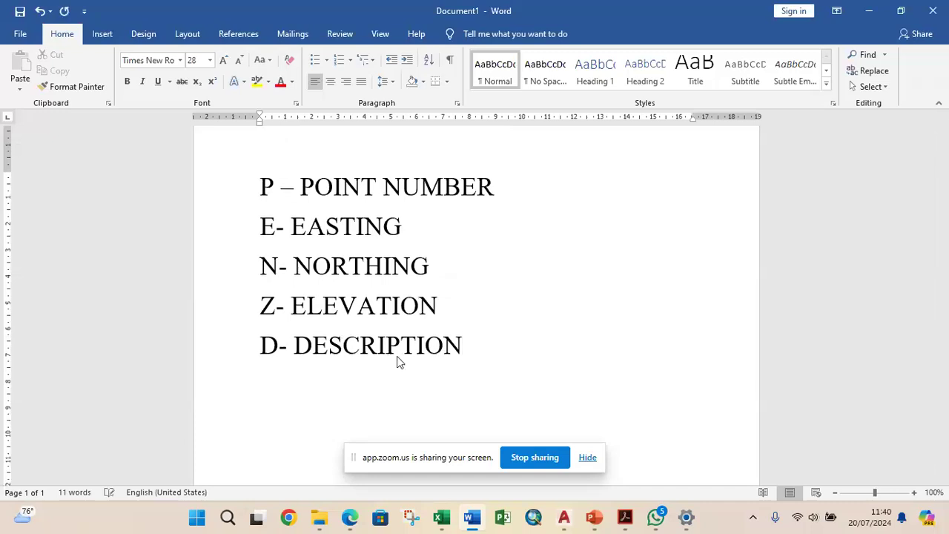
{"action": "type", "text": "PNEZD"}
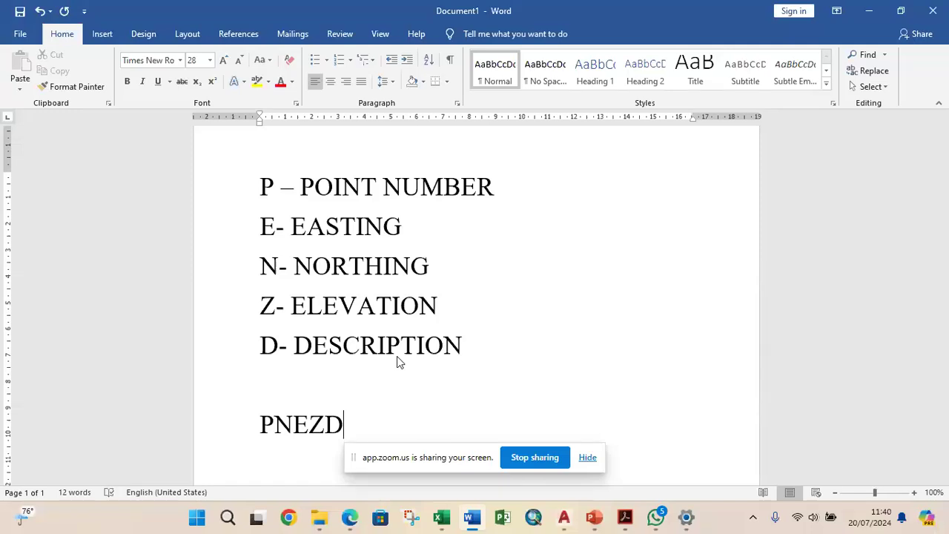
Compare the letters NE in PNEZD with the first point's northing and easting in C2 and B2 of the Excel survey CSV.
{"action": "left_click_drag", "start_coordinate": [308, 424], "coordinate": [276, 423]}
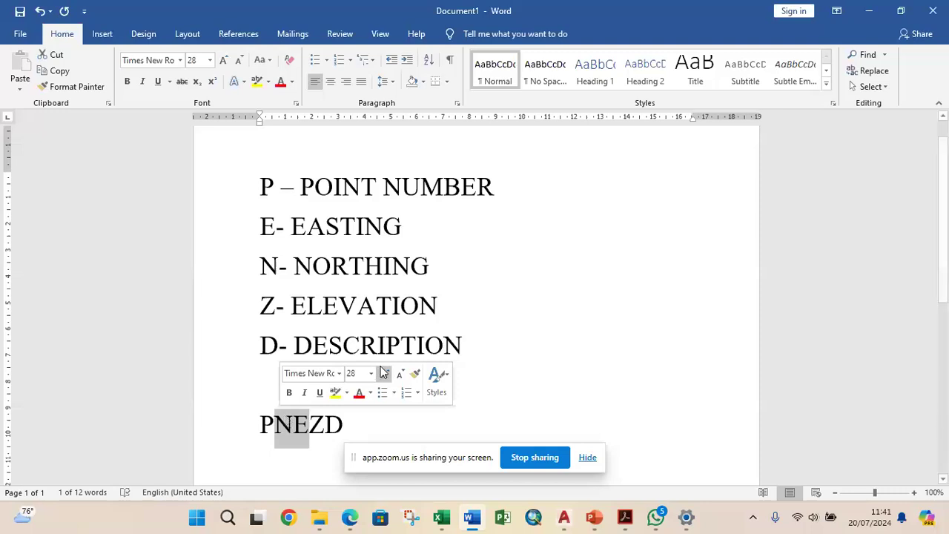
{"action": "left_click", "coordinate": [447, 529]}
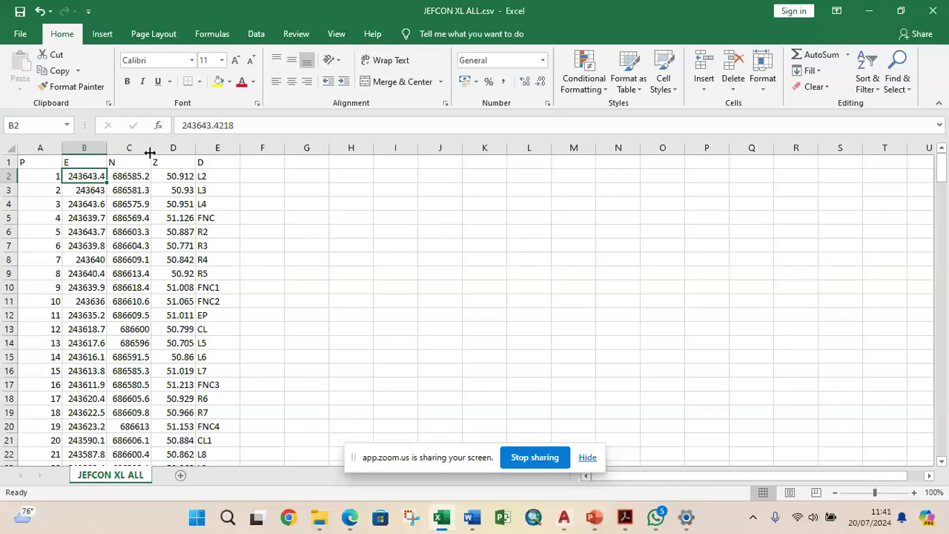
{"action": "left_click", "coordinate": [143, 178]}
{"action": "left_click", "coordinate": [103, 178]}
{"action": "left_click", "coordinate": [120, 182]}
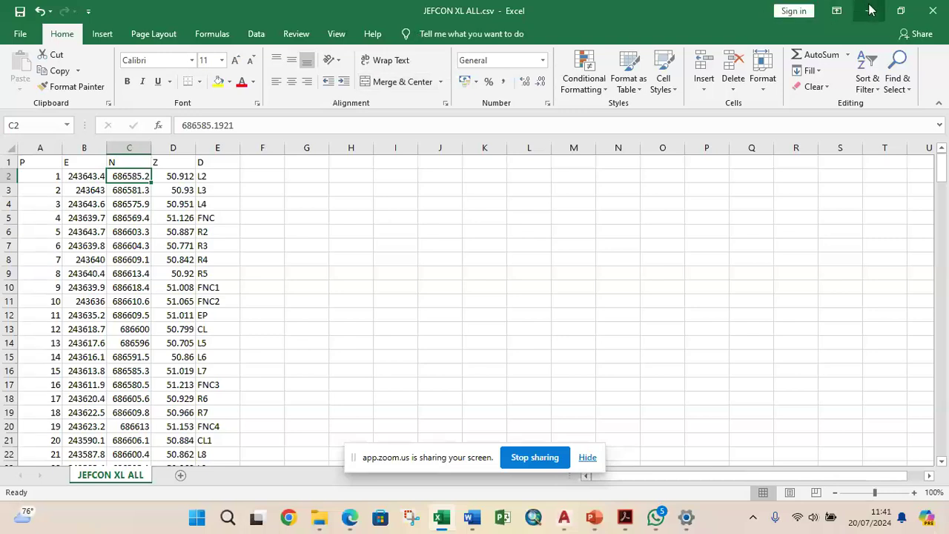
Switch back to the Word document and insert "PENZD, " in front of PNEZD.
{"action": "mouse_move", "coordinate": [476, 522]}
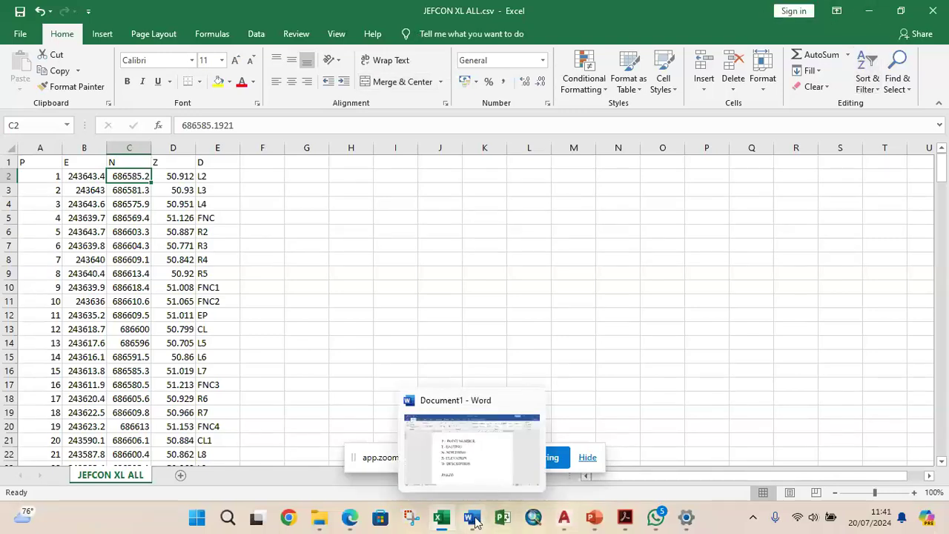
{"action": "left_click", "coordinate": [490, 479]}
{"action": "left_click", "coordinate": [345, 427]}
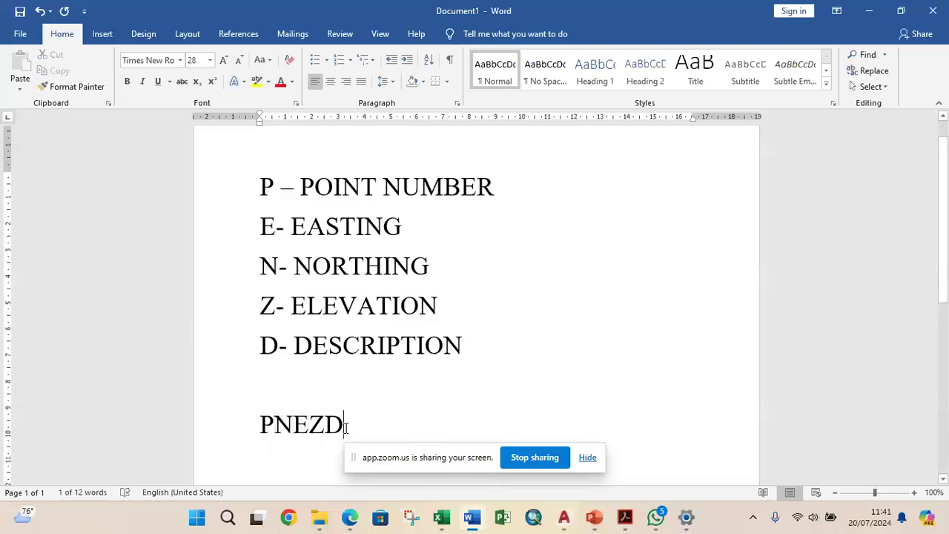
{"action": "left_click", "coordinate": [263, 424]}
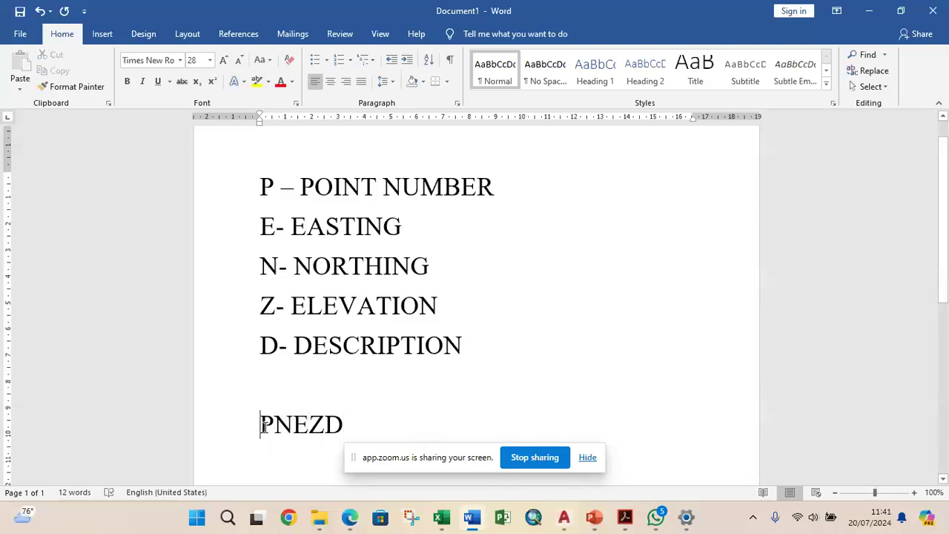
{"action": "type", "text": "PENZD,"}
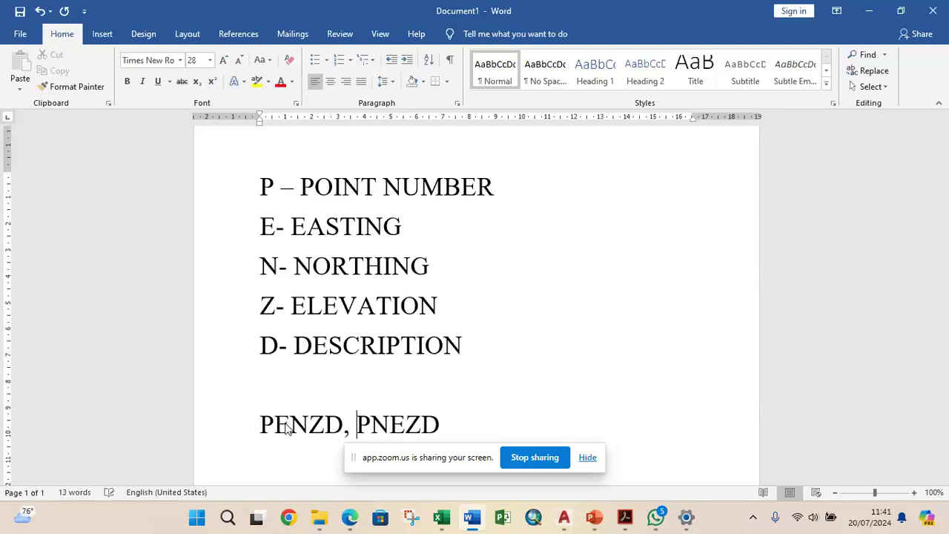
Extend the list of point formats after PNEZD with ", PENZ, PNEZ".
{"action": "left_click", "coordinate": [444, 429]}
{"action": "type", "text": ","}
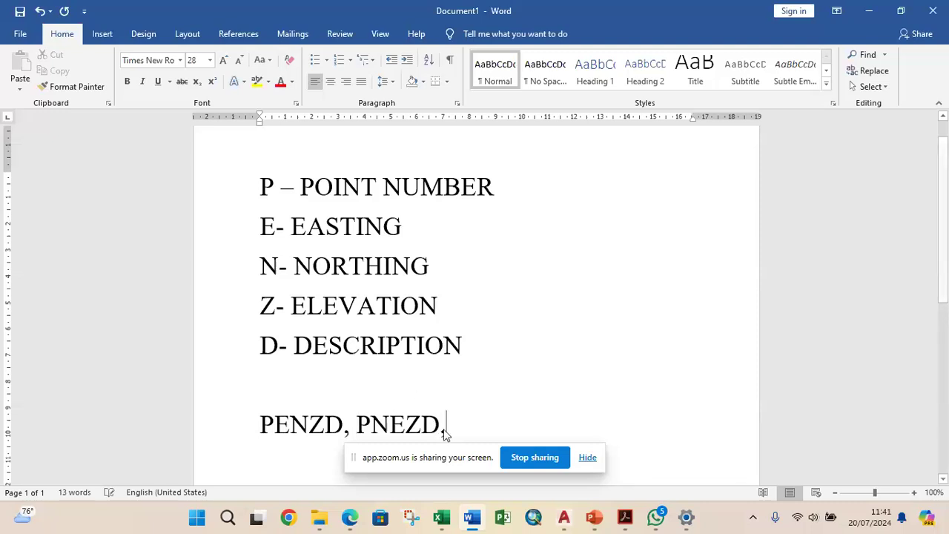
{"action": "type", "text": "PEN"}
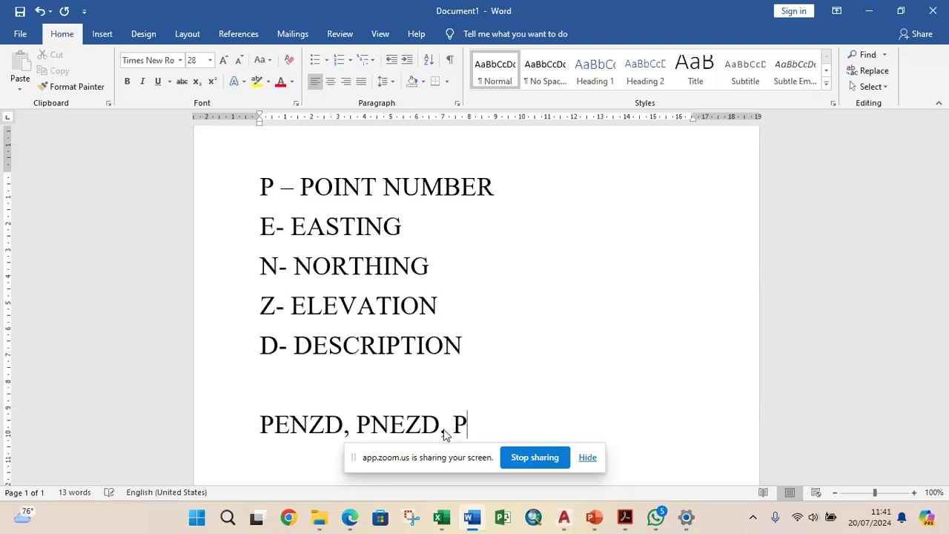
{"action": "type", "text": "Z"}
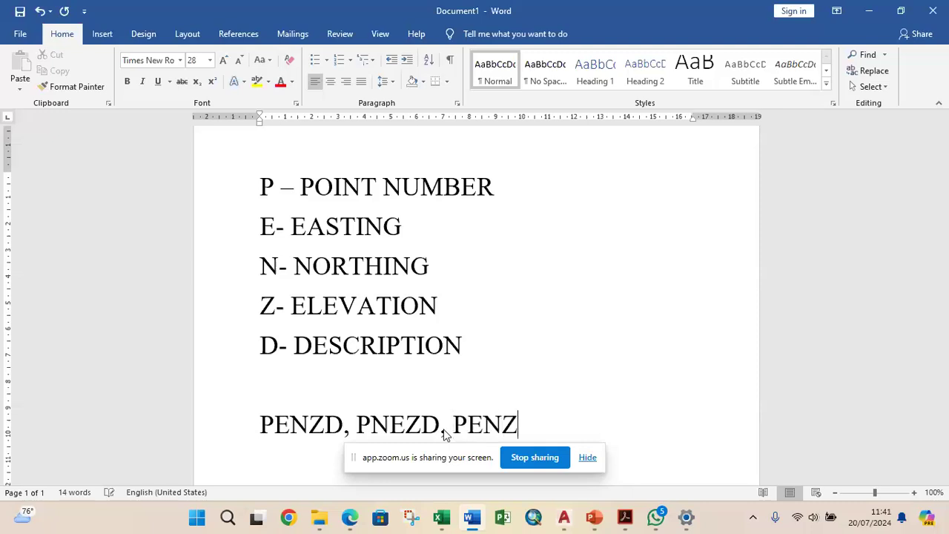
{"action": "type", "text": ", PNEZ"}
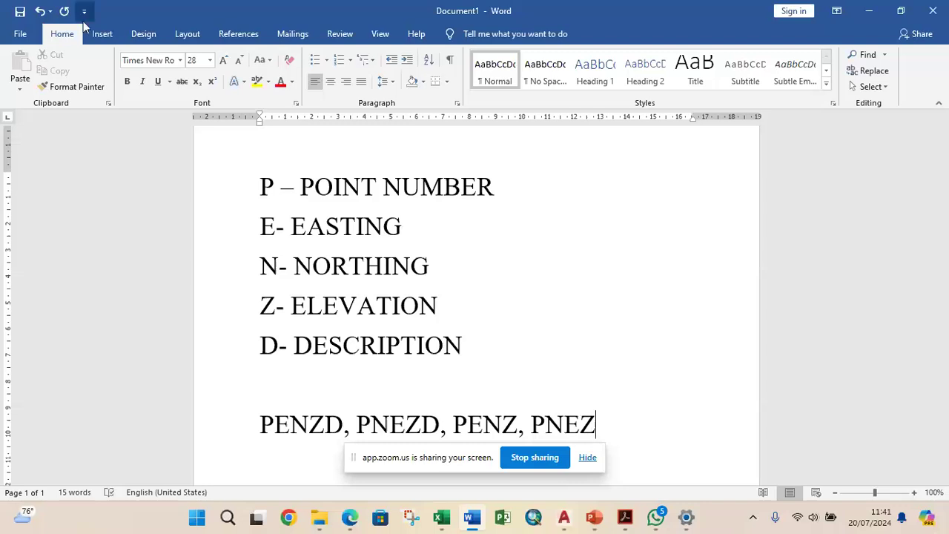
Compare the order of N and E in the PNEZ format with the column order in the Excel survey CSV.
{"action": "scroll", "coordinate": [468, 246], "scroll_direction": "down", "scroll_amount": 2}
{"action": "scroll", "coordinate": [472, 222], "scroll_direction": "down", "scroll_amount": 1}
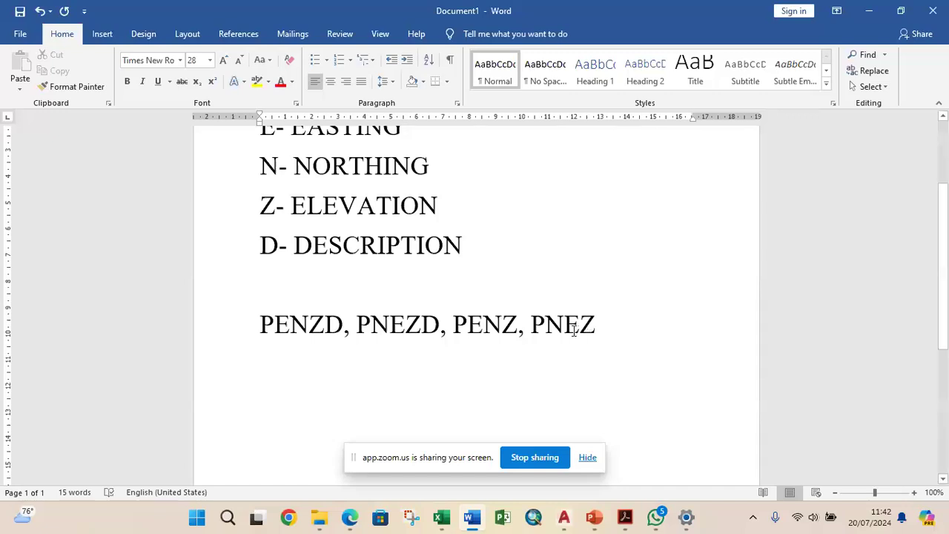
{"action": "left_click_drag", "start_coordinate": [578, 326], "coordinate": [546, 327]}
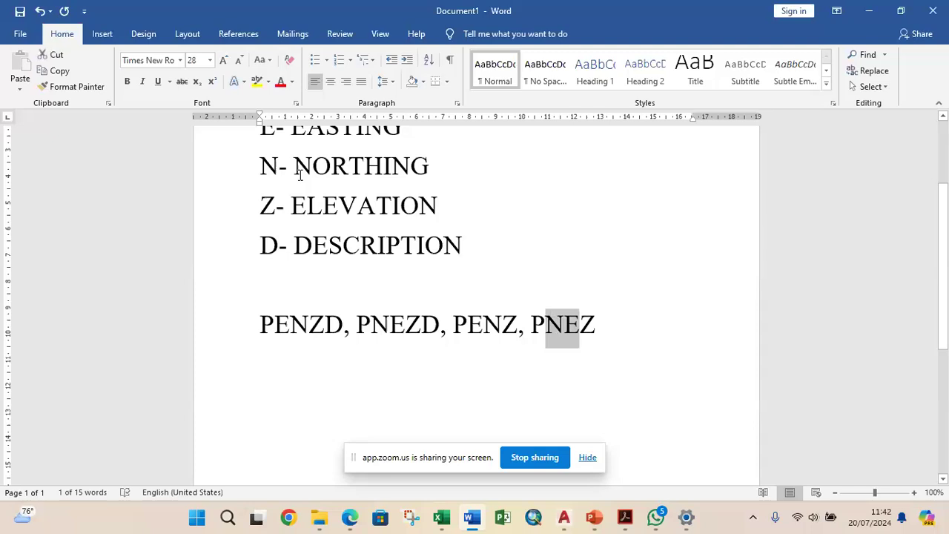
{"action": "mouse_move", "coordinate": [441, 511]}
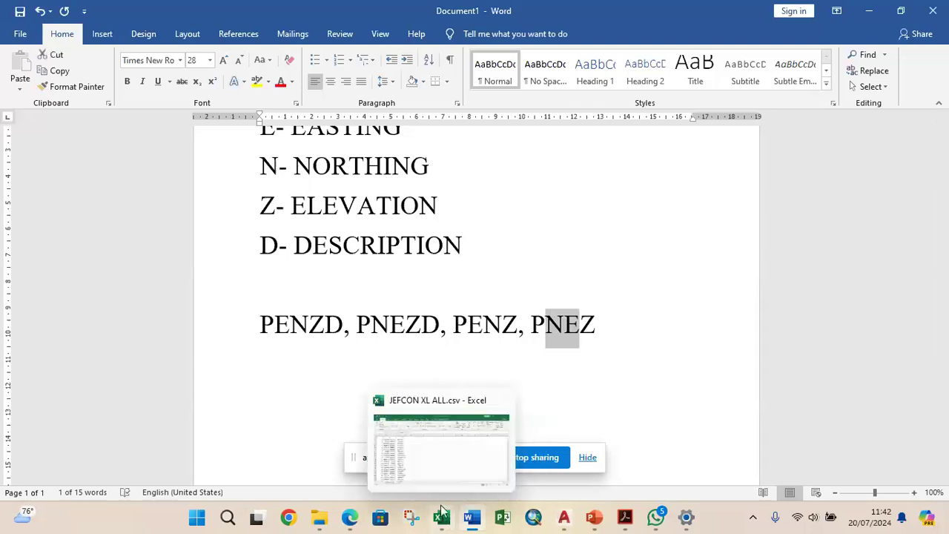
{"action": "left_click", "coordinate": [411, 458]}
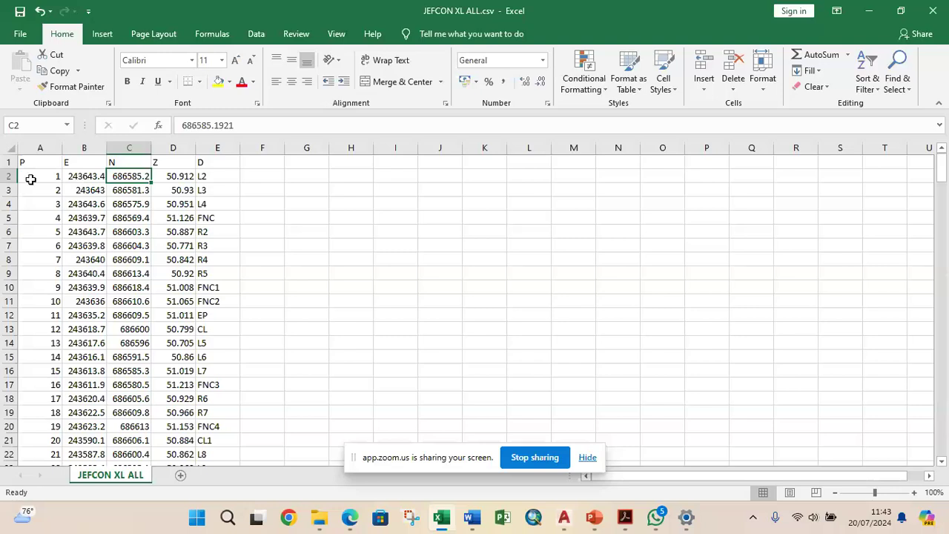
Return to the Word document and add the line "CSV COMMA DILIMITED" below the list of point formats.
{"action": "mouse_move", "coordinate": [475, 517]}
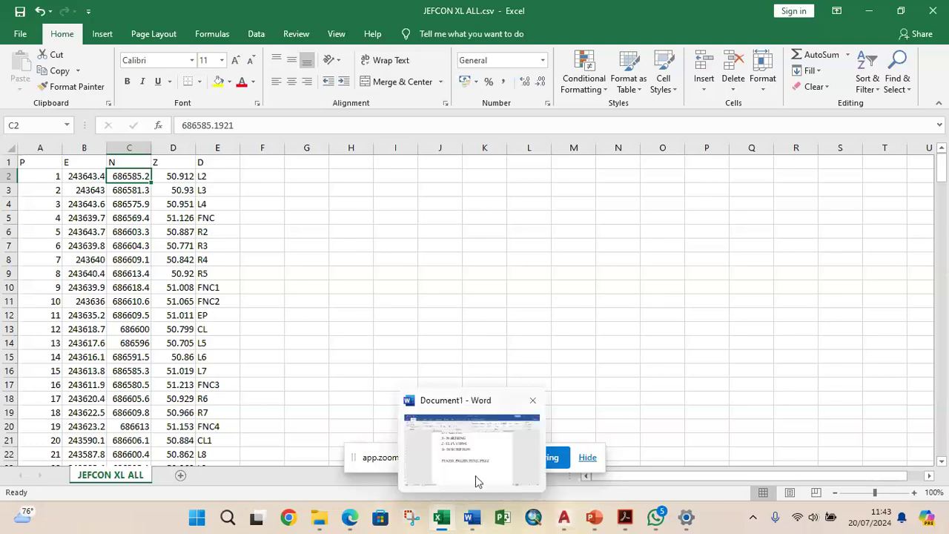
{"action": "left_click", "coordinate": [475, 475]}
{"action": "left_click", "coordinate": [609, 335]}
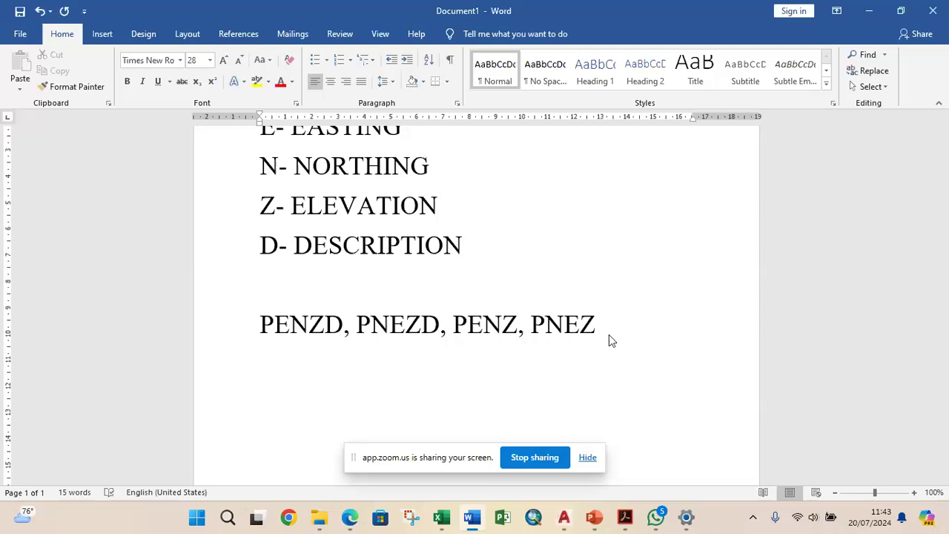
{"action": "type", "text": "CSV C"}
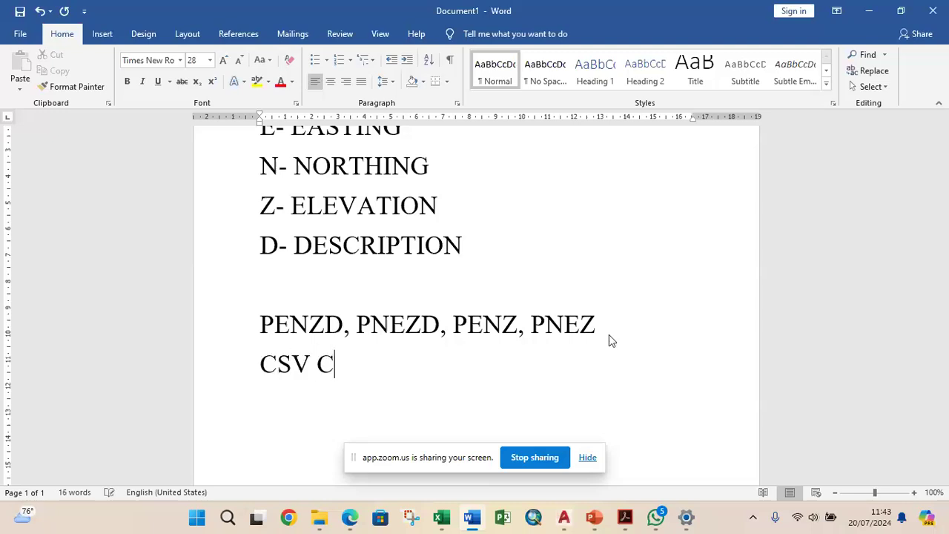
{"action": "type", "text": "OMMA "}
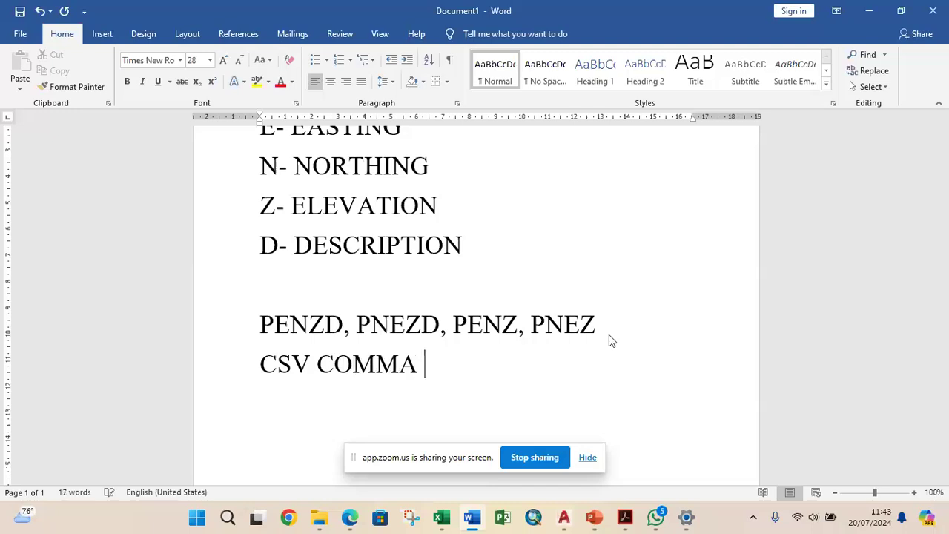
{"action": "type", "text": "DILIMITED"}
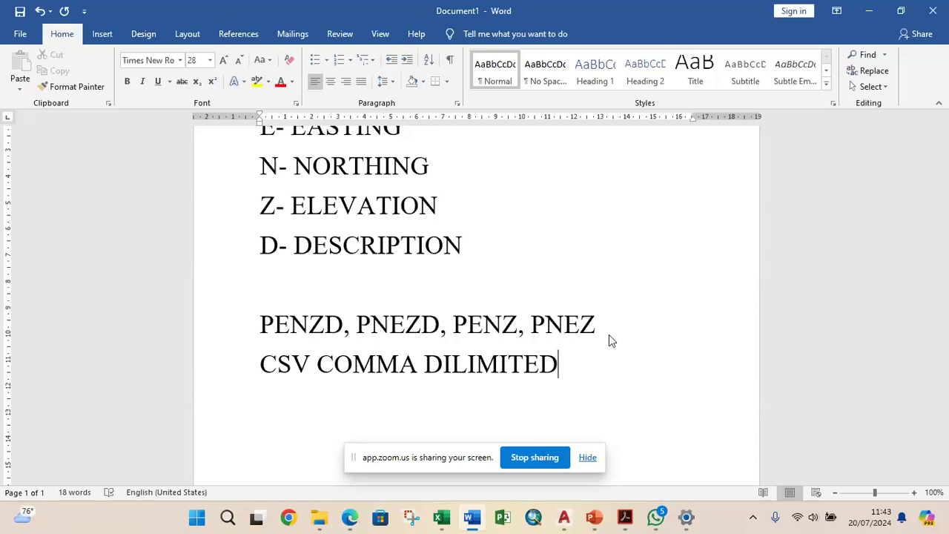
Switch to the JEFCON XL ALL.csv workbook in Excel.
{"action": "mouse_move", "coordinate": [441, 517]}
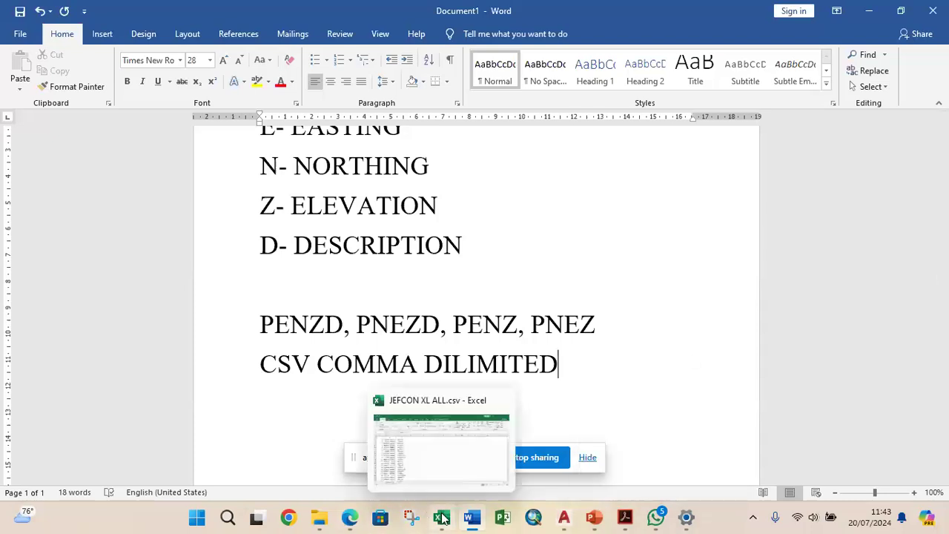
{"action": "left_click", "coordinate": [443, 458]}
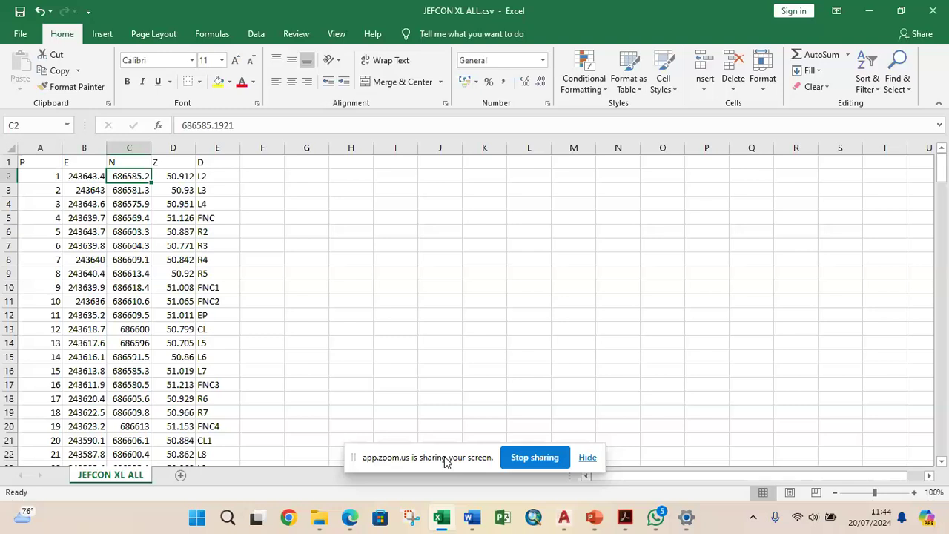
{"action": "left_click_drag", "start_coordinate": [42, 178], "coordinate": [223, 315]}
{"action": "left_click", "coordinate": [94, 204]}
{"action": "left_click_drag", "start_coordinate": [30, 162], "coordinate": [253, 480]}
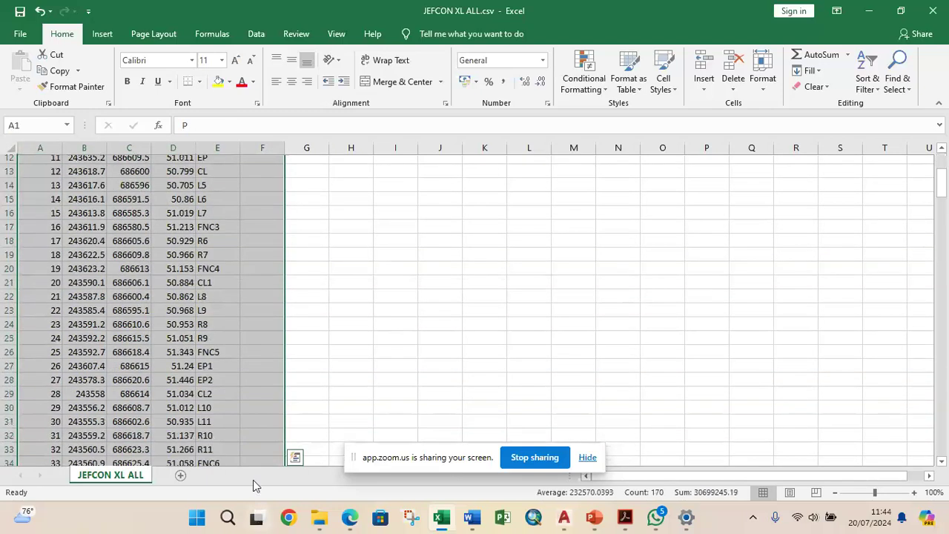
{"action": "key", "text": "ctrl+c"}
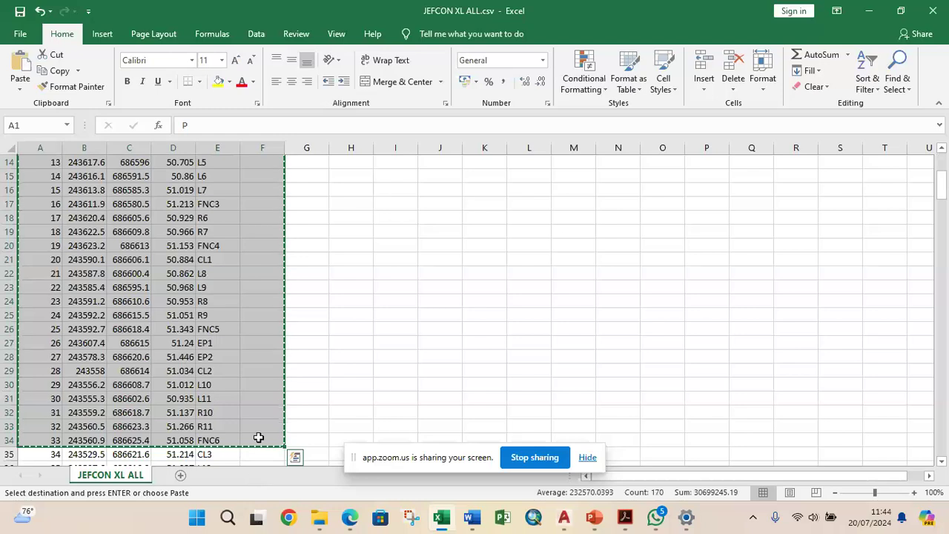
{"action": "left_click", "coordinate": [345, 314]}
{"action": "scroll", "coordinate": [82, 201], "scroll_direction": "up", "scroll_amount": 5}
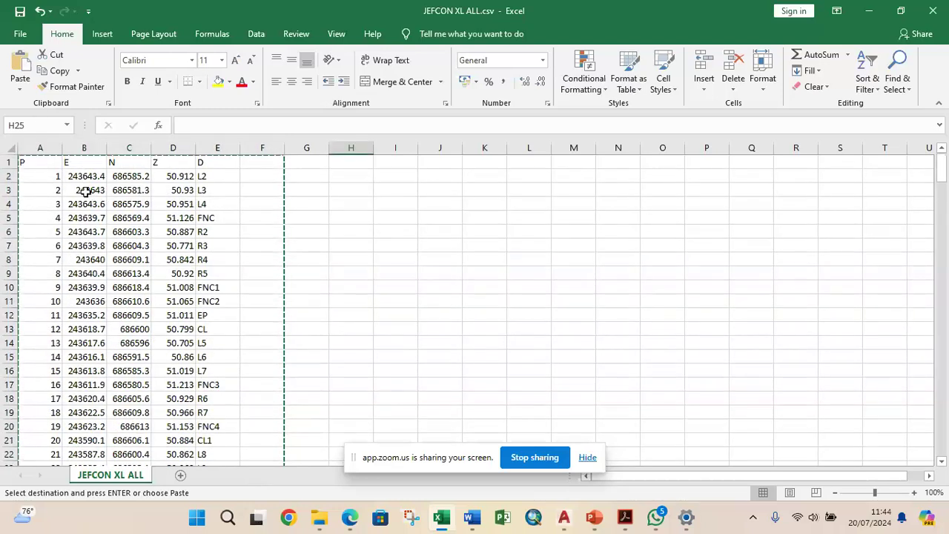
{"action": "left_click", "coordinate": [52, 164]}
{"action": "key", "text": "Return"}
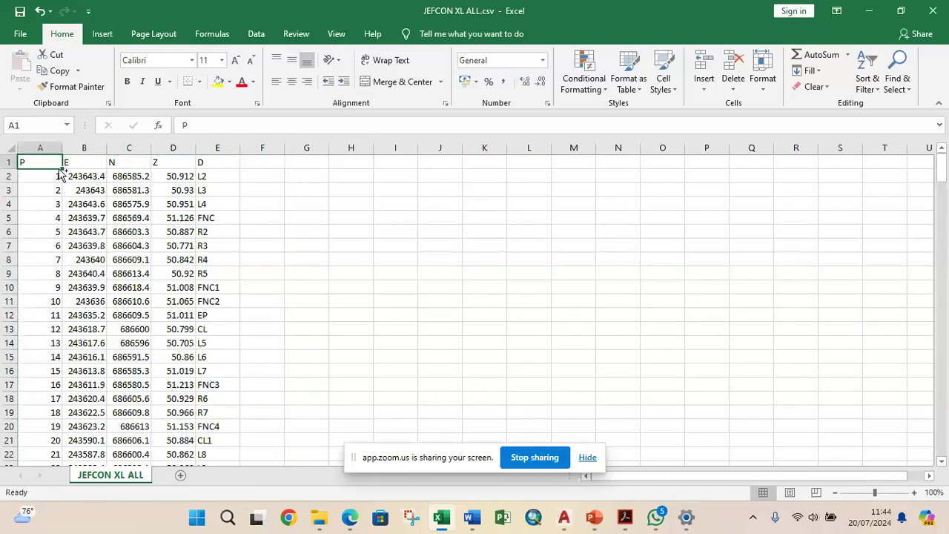
Copy the entire survey table with its headings from A1 to the last point into a new blank workbook at A1.
{"action": "key", "text": "ctrl+shift+End"}
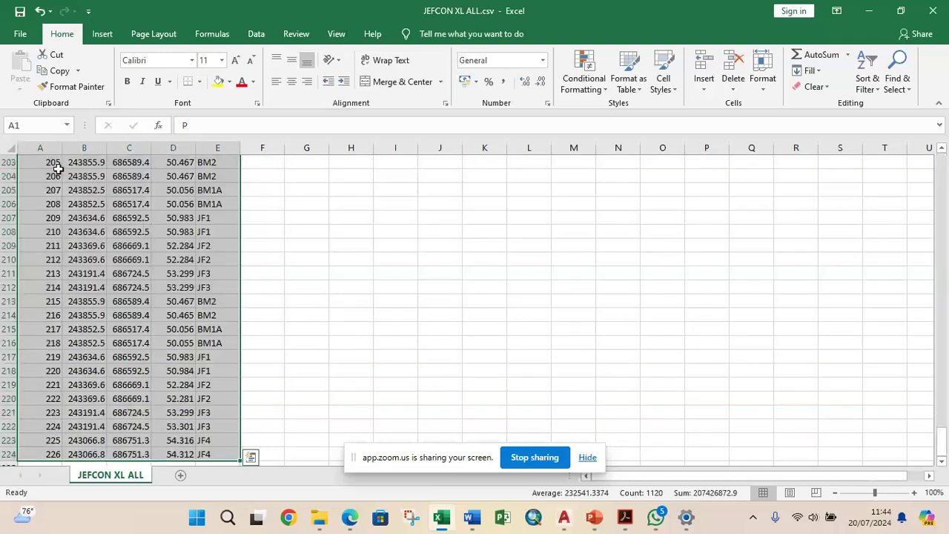
{"action": "key", "text": "ctrl+c"}
{"action": "key", "text": "ctrl+n"}
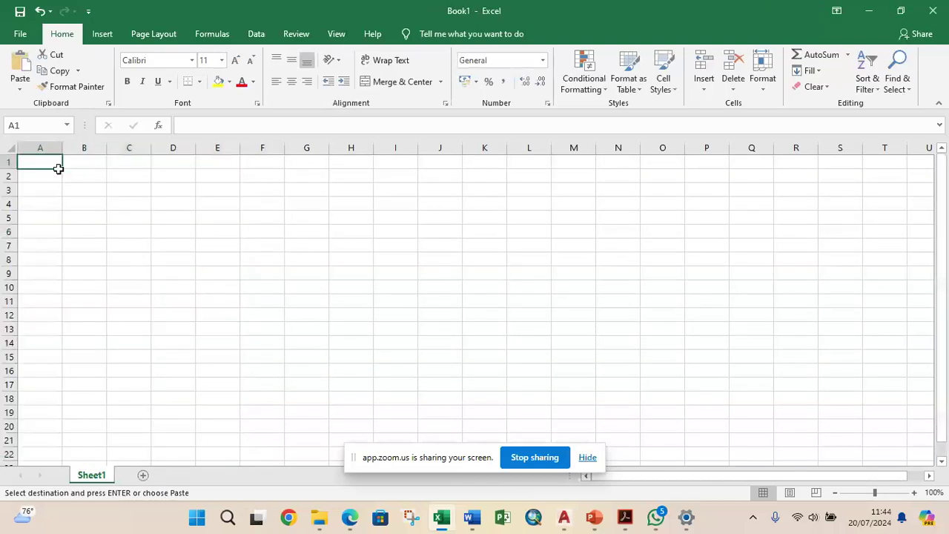
{"action": "key", "text": "ctrl+v"}
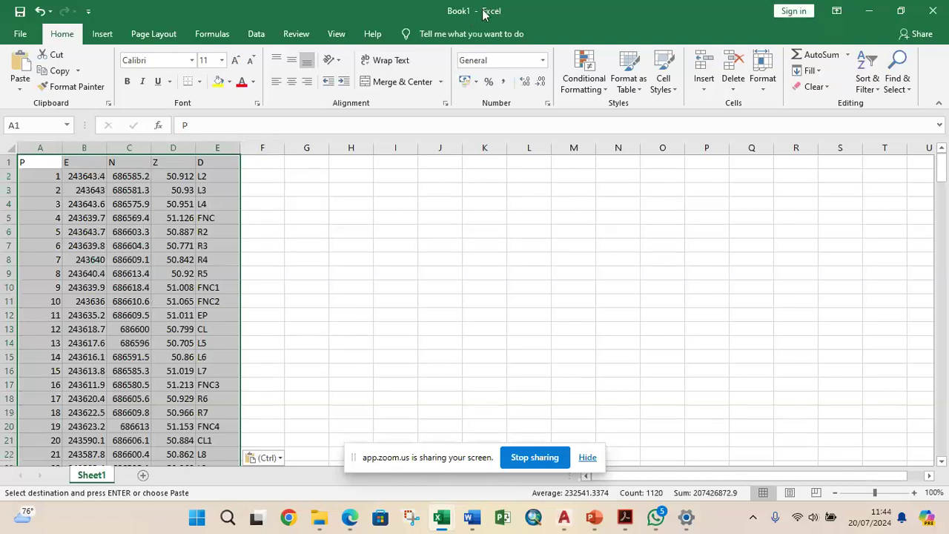
Clear the pending copy selection in JEFCON XL ALL.csv and return to the new workbook holding the pasted survey table.
{"action": "left_click", "coordinate": [528, 217]}
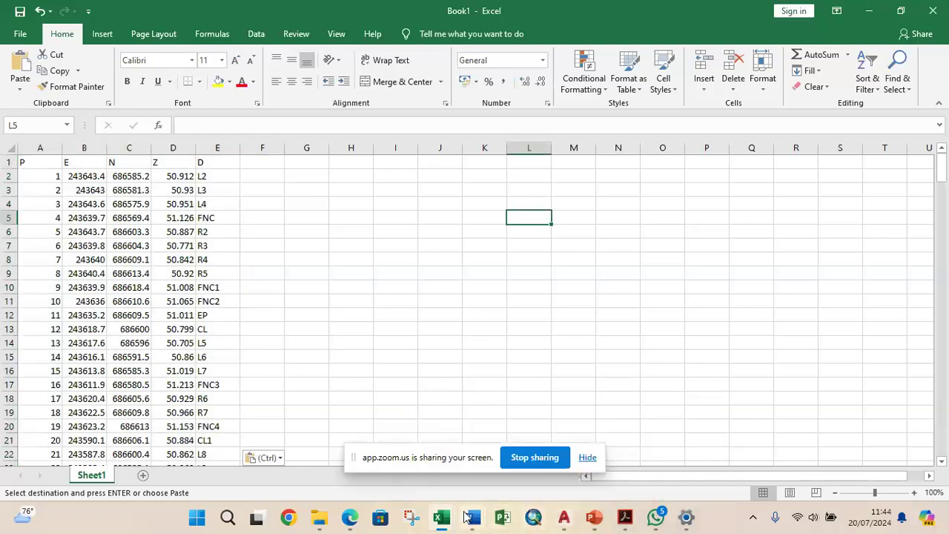
{"action": "mouse_move", "coordinate": [441, 517]}
{"action": "left_click", "coordinate": [417, 464]}
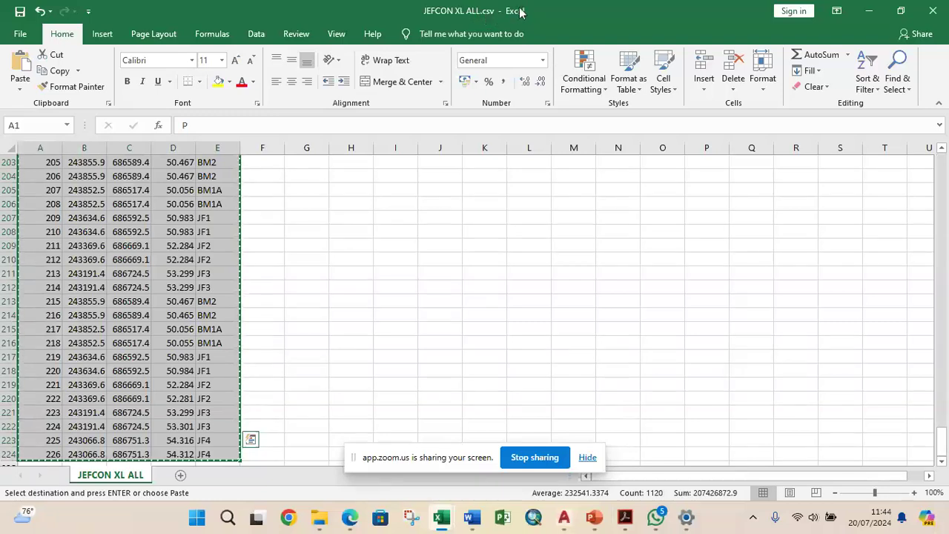
{"action": "key", "text": "Return"}
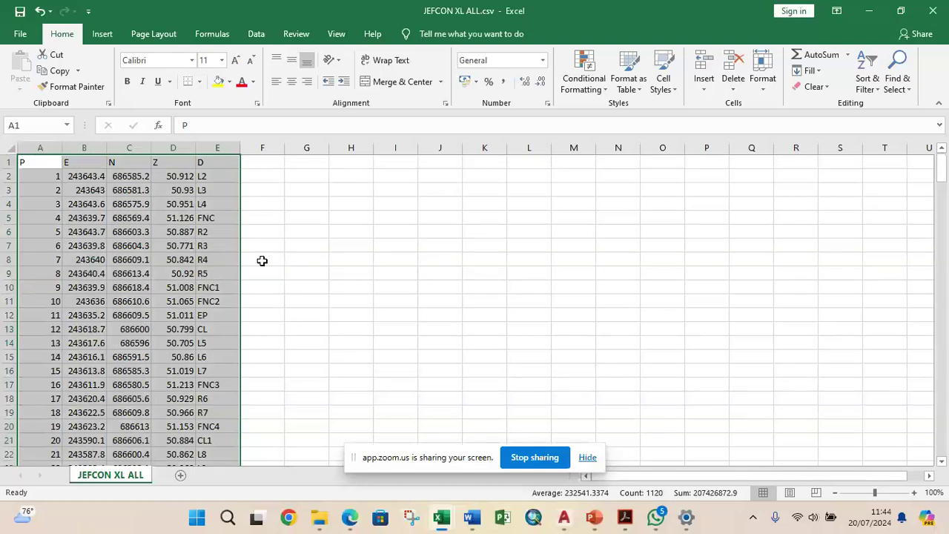
{"action": "mouse_move", "coordinate": [442, 518]}
{"action": "left_click", "coordinate": [467, 487]}
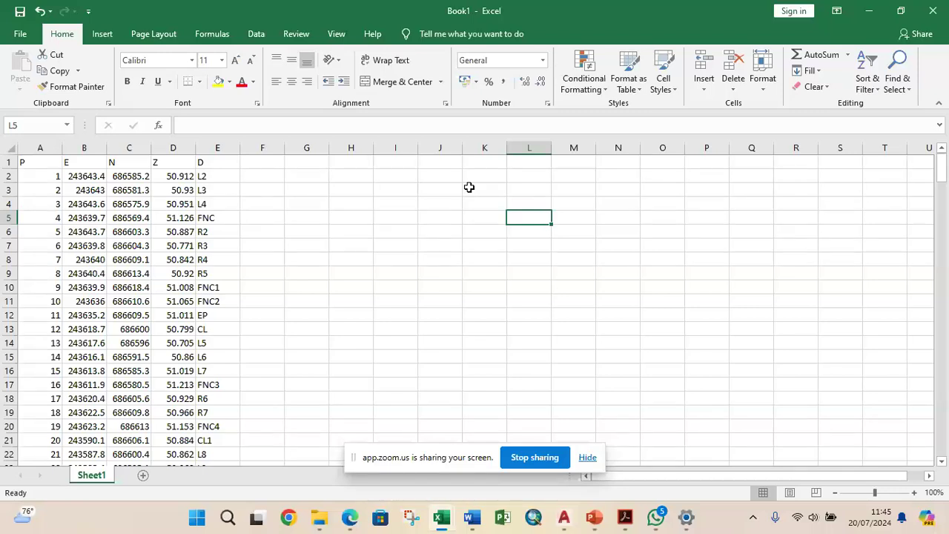
Save the new workbook to the Desktop as TR1 in CSV (Comma delimited) format.
{"action": "left_click", "coordinate": [22, 39]}
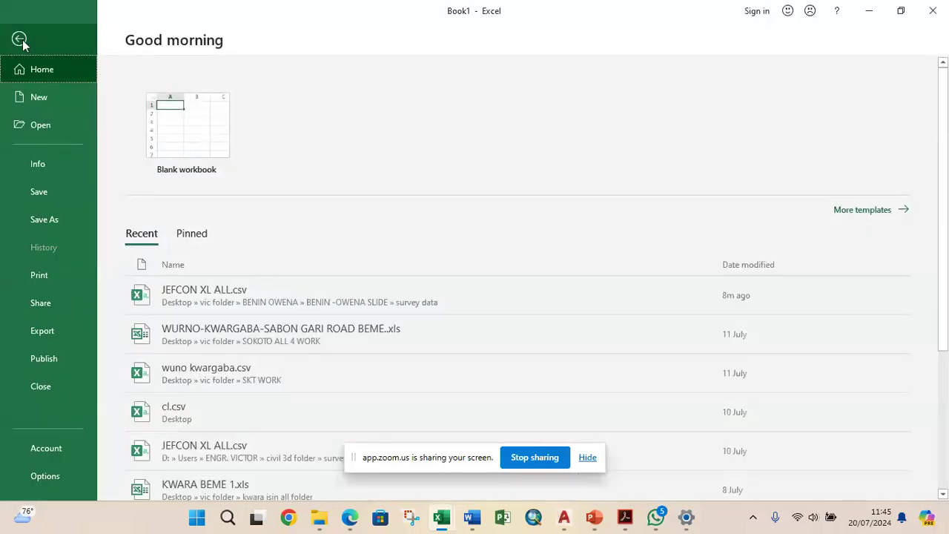
{"action": "left_click", "coordinate": [63, 219]}
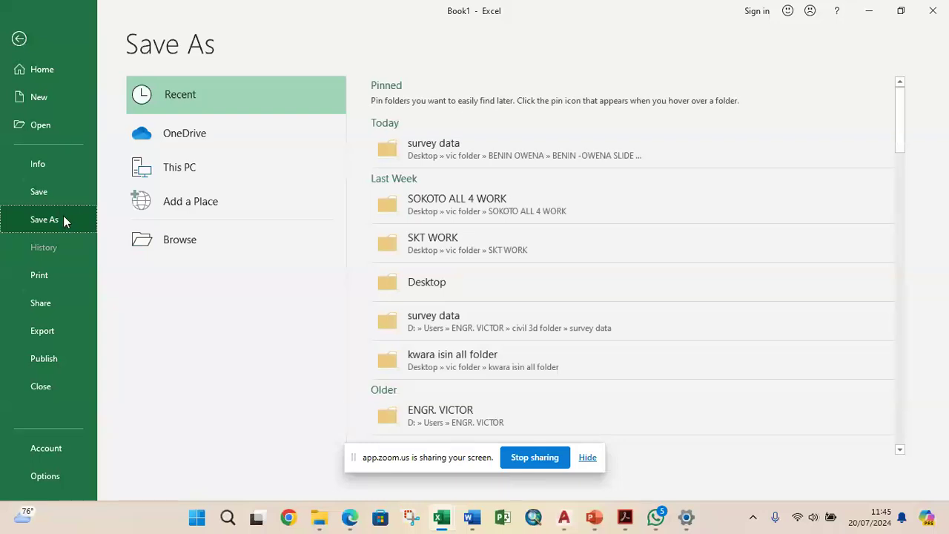
{"action": "left_click", "coordinate": [455, 285]}
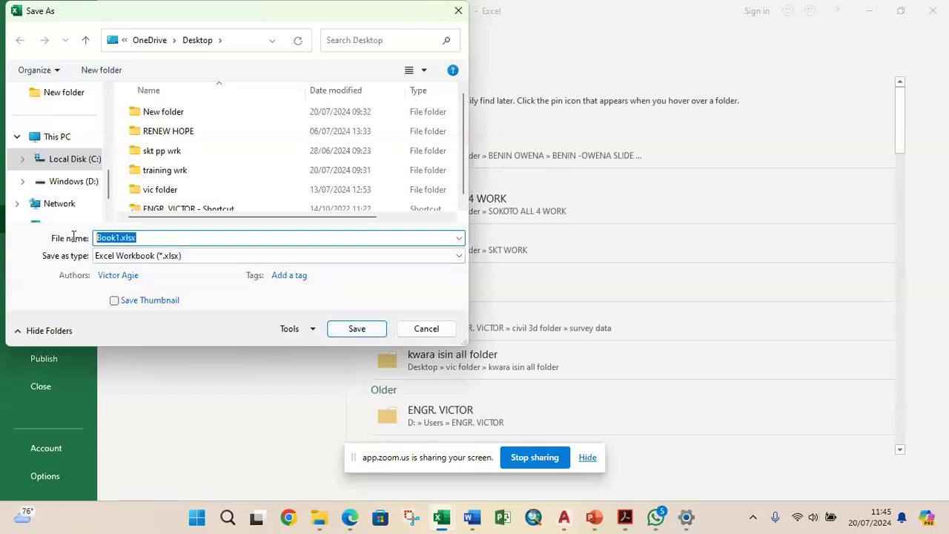
{"action": "type", "text": "TRA"}
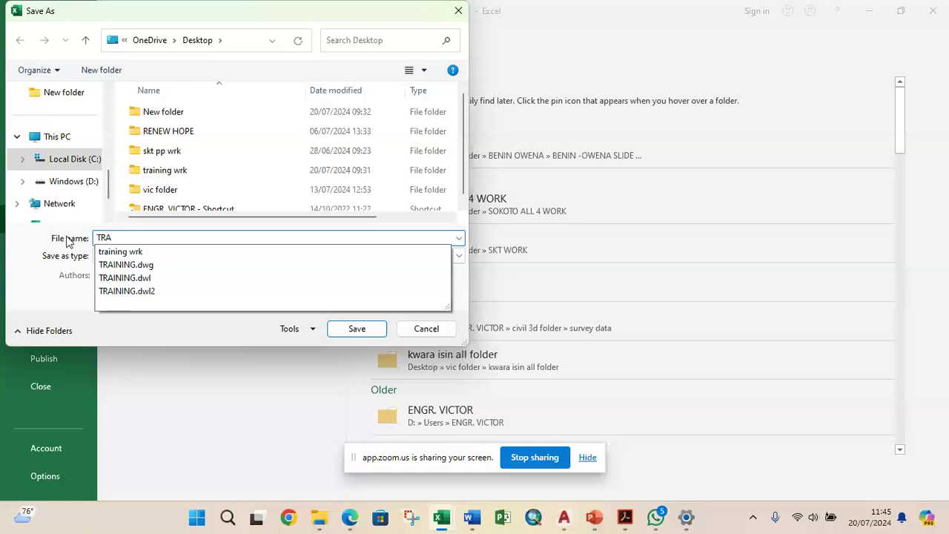
{"action": "key", "text": "BackSpace"}
{"action": "type", "text": "1"}
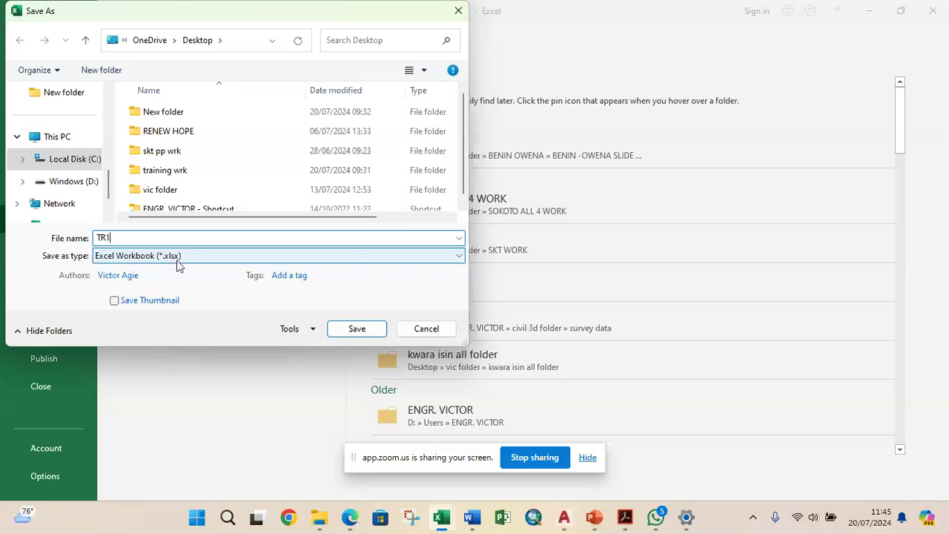
{"action": "left_click", "coordinate": [440, 259]}
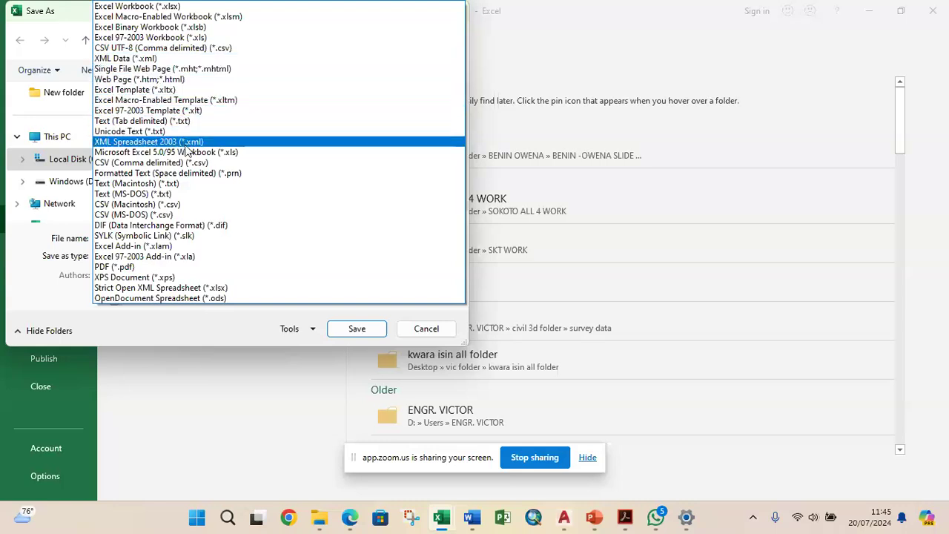
{"action": "left_click", "coordinate": [191, 162]}
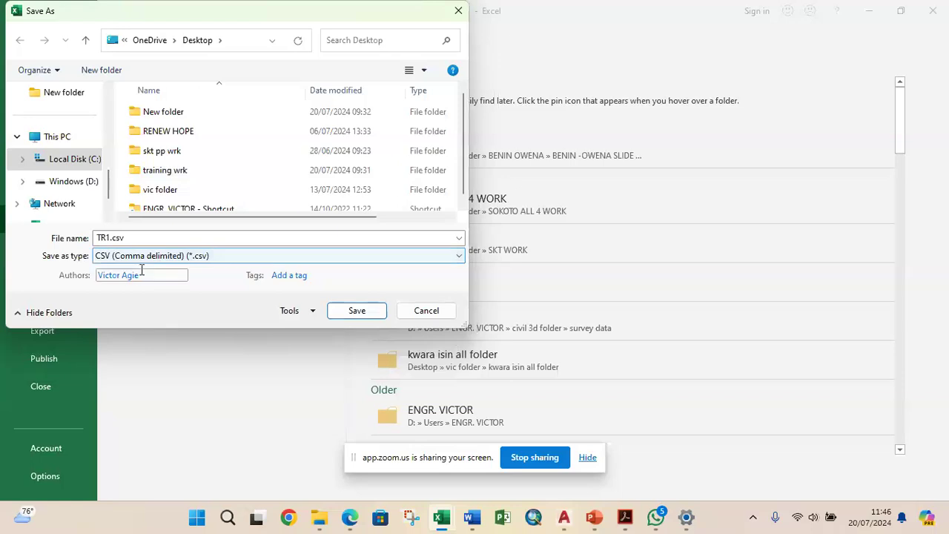
{"action": "left_click", "coordinate": [358, 311]}
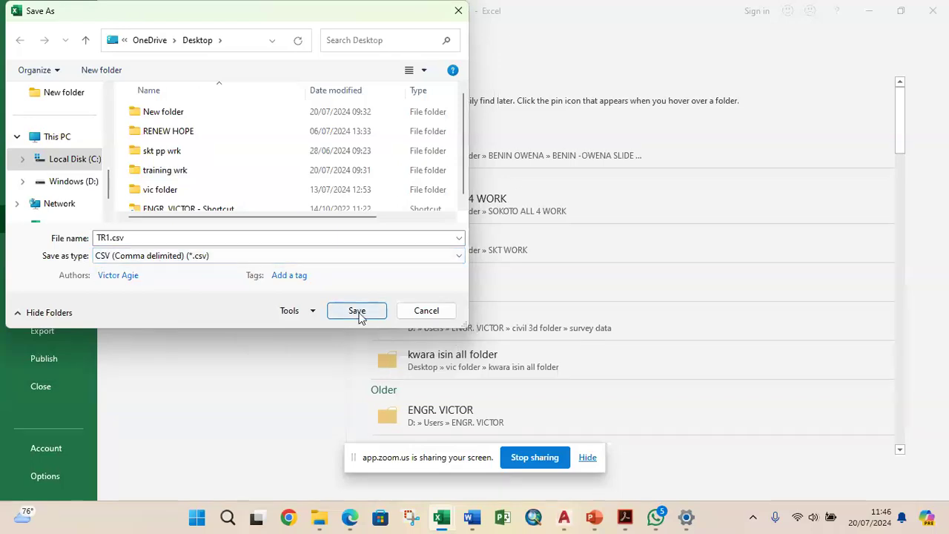
{"action": "left_click", "coordinate": [357, 311]}
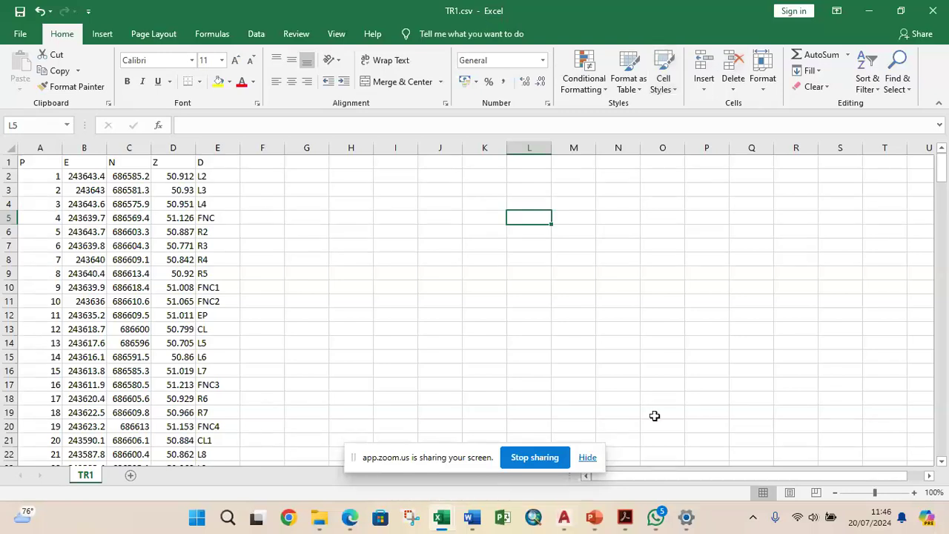
Switch to the AUTO CAD 1.pptx presentation in PowerPoint and read the Points slide on how points are created.
{"action": "mouse_move", "coordinate": [565, 519]}
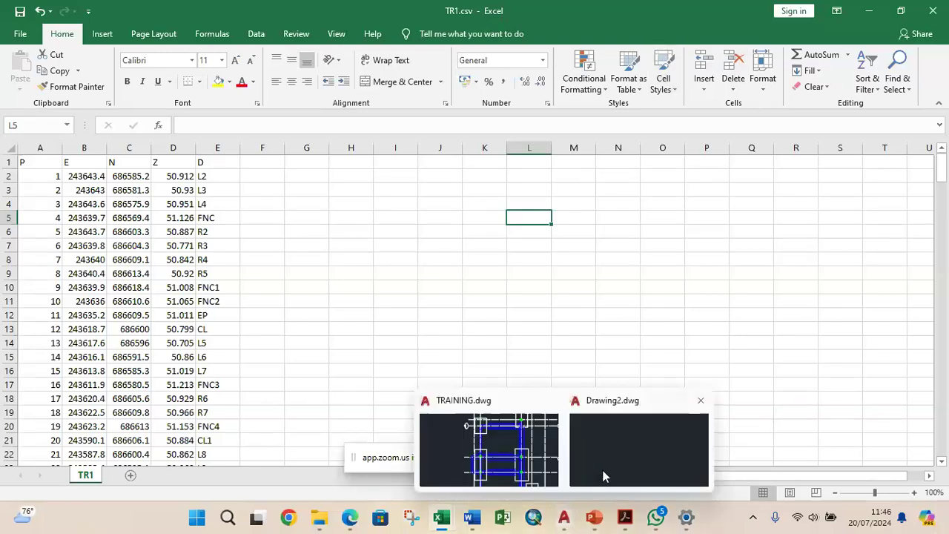
{"action": "left_click", "coordinate": [604, 475]}
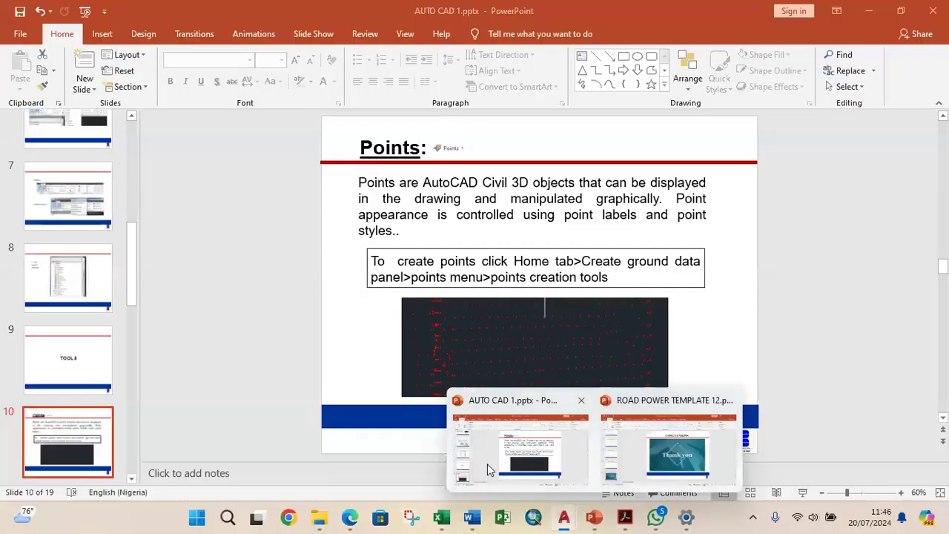
{"action": "left_click", "coordinate": [490, 468]}
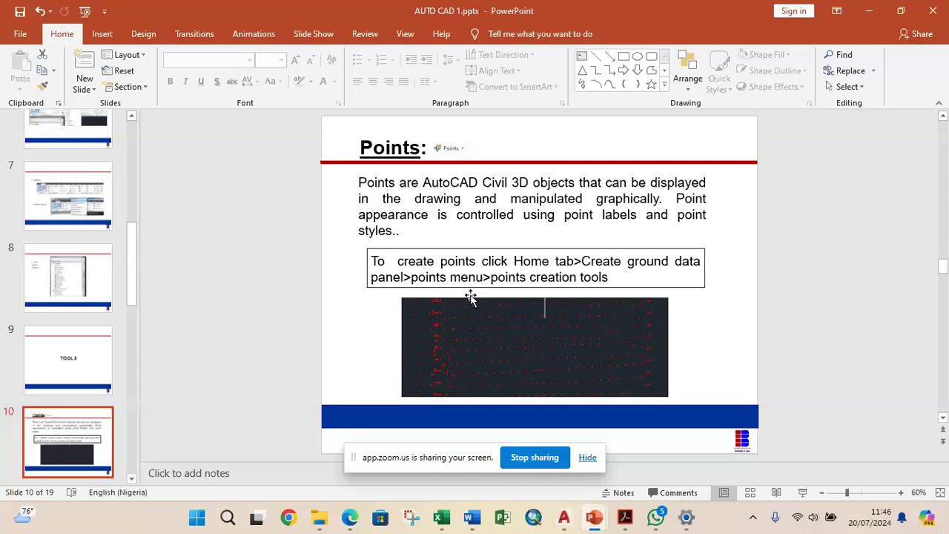
Switch to Drawing2.dwg in Civil 3D and turn on the display of the menu bar.
{"action": "mouse_move", "coordinate": [564, 518]}
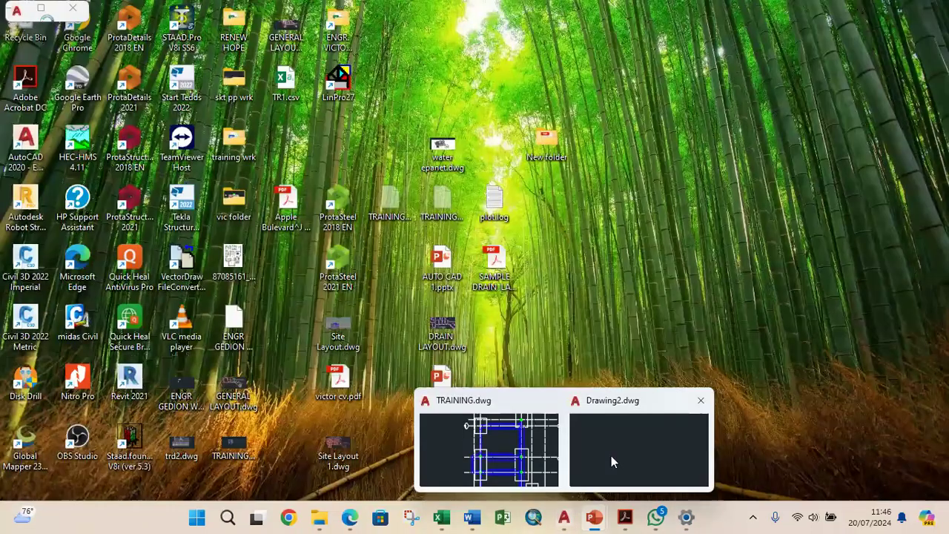
{"action": "left_click", "coordinate": [611, 455]}
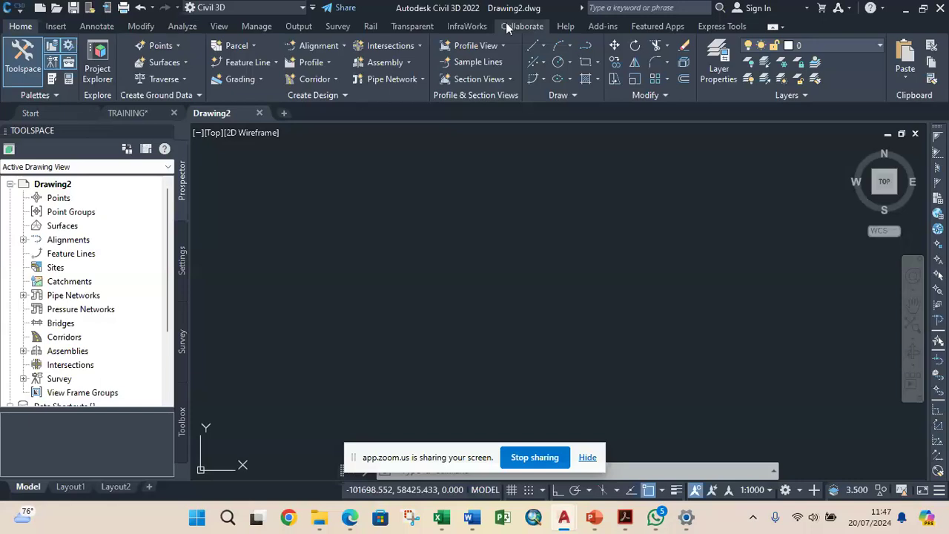
{"action": "left_click", "coordinate": [313, 7]}
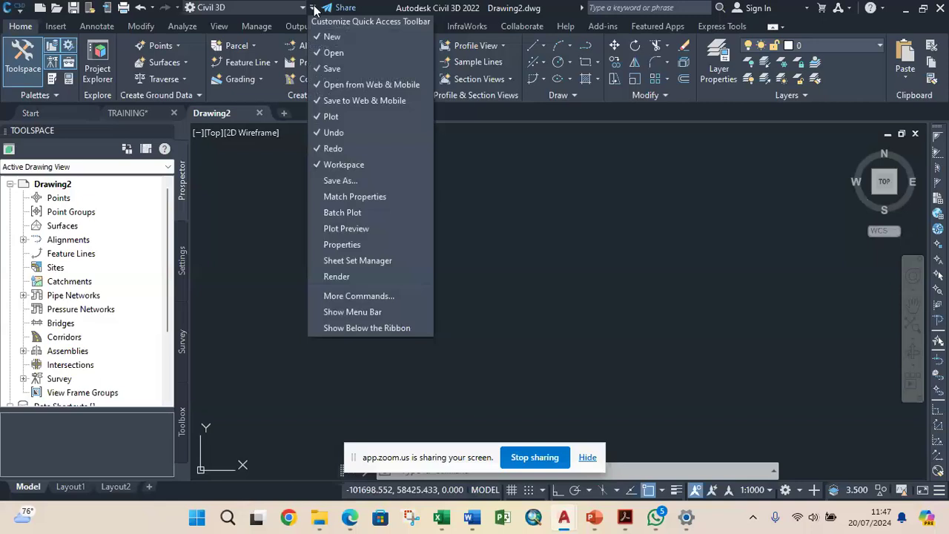
{"action": "left_click", "coordinate": [374, 312]}
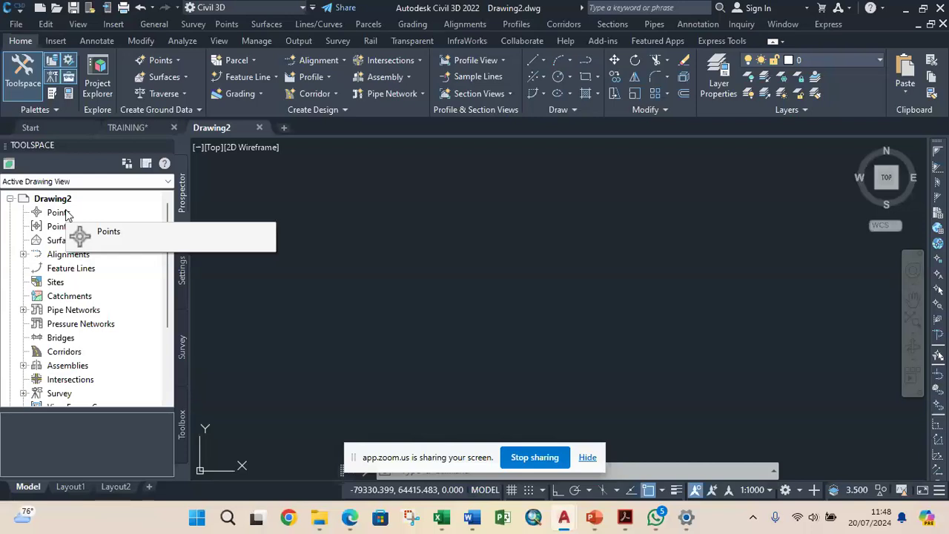
Look at the Import Points dialog reached through the Point Creation Tools, closing it without importing.
{"action": "left_click", "coordinate": [175, 63]}
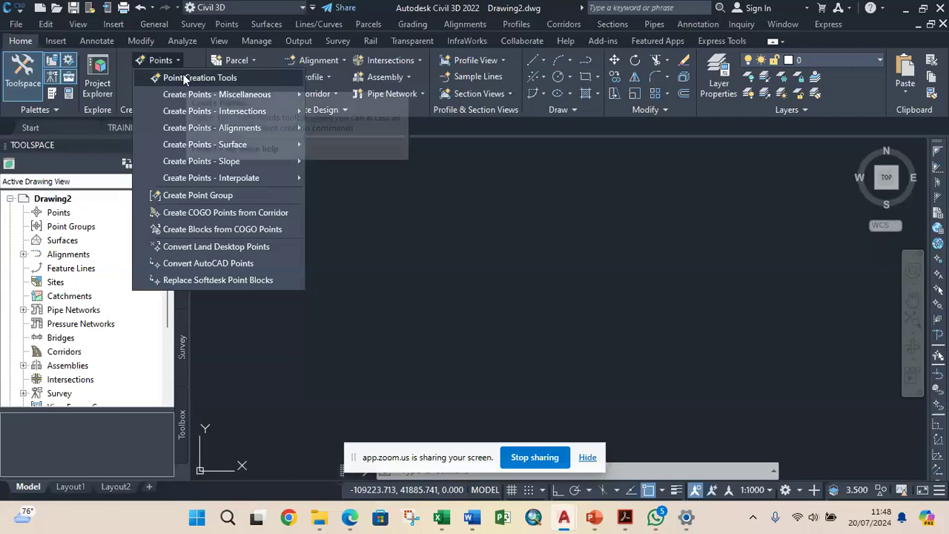
{"action": "left_click", "coordinate": [184, 79]}
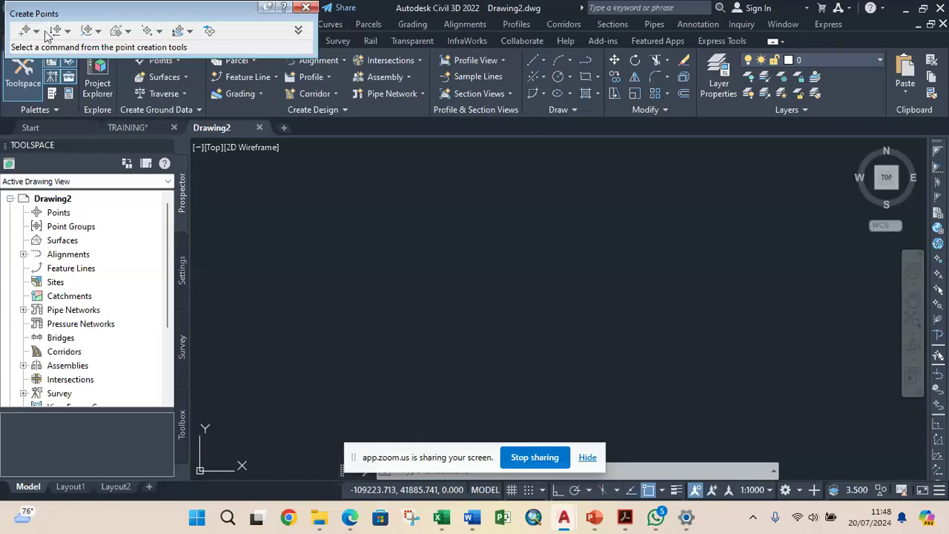
{"action": "left_click", "coordinate": [209, 31]}
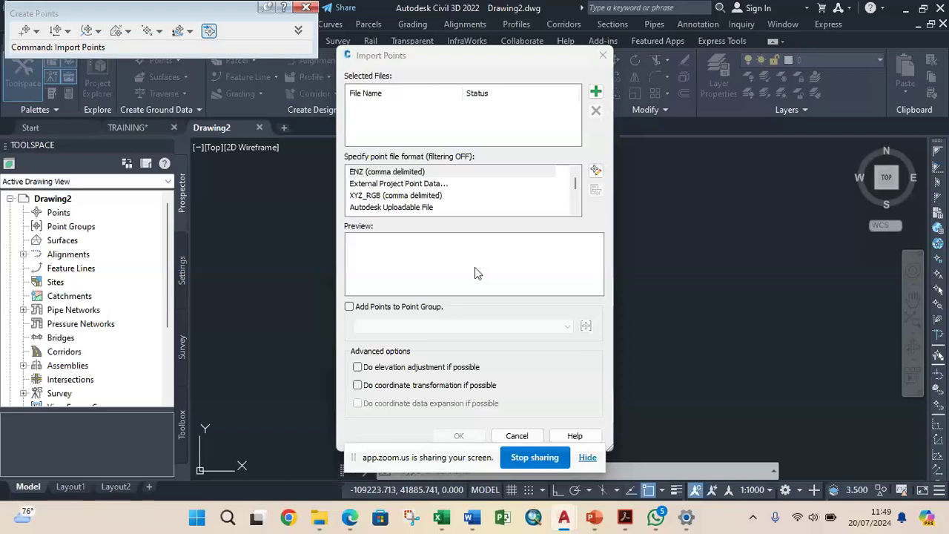
{"action": "left_click", "coordinate": [602, 57]}
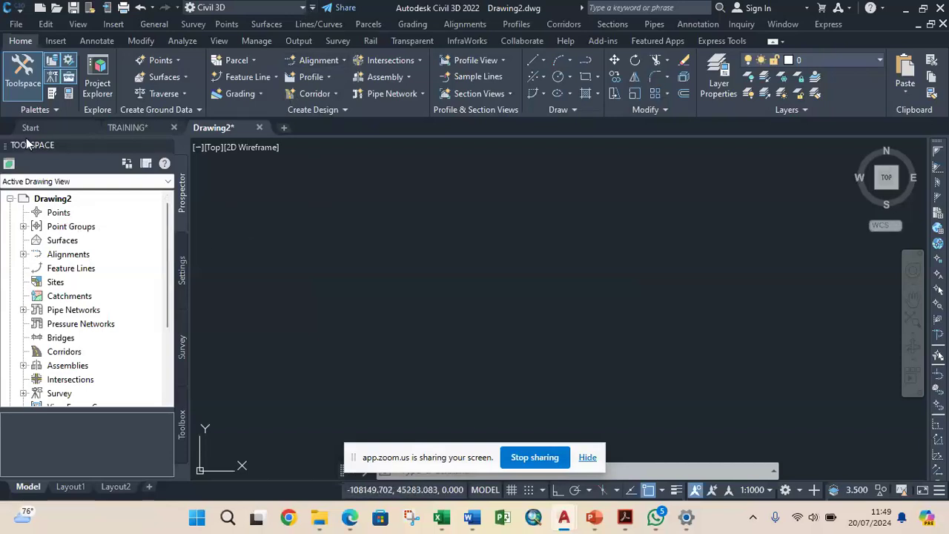
Look at the Import Points dialog reached by creating points from Drawing2's Points collection, and close the point creation tools.
{"action": "left_click", "coordinate": [62, 214]}
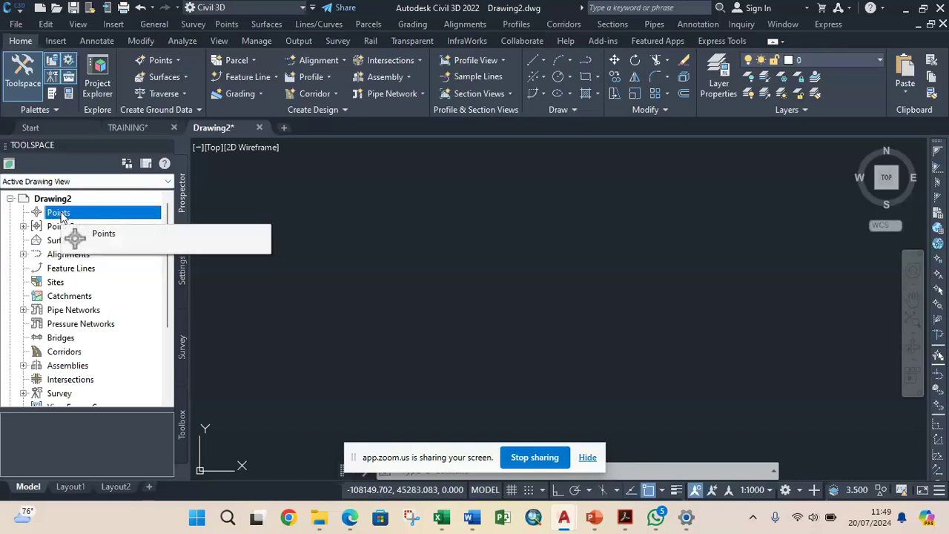
{"action": "right_click", "coordinate": [62, 214]}
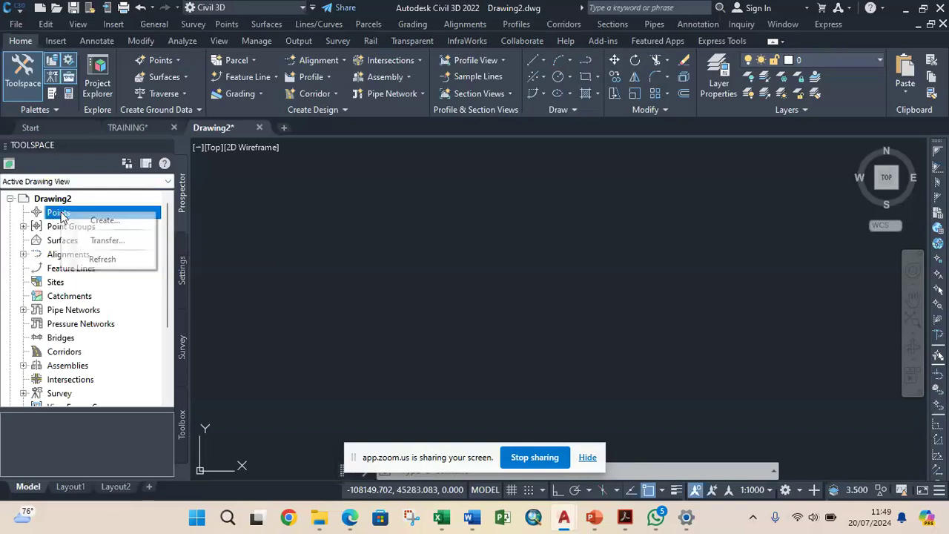
{"action": "left_click", "coordinate": [123, 221]}
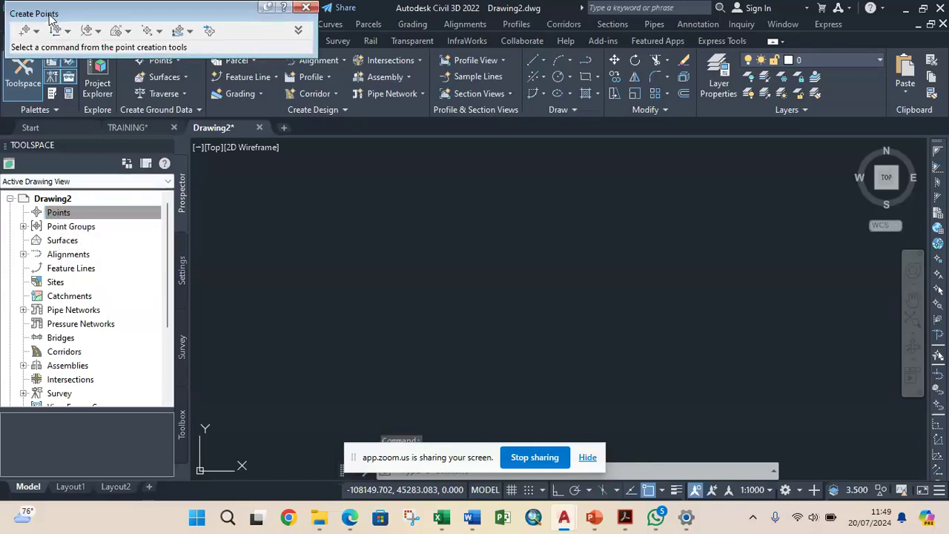
{"action": "left_click", "coordinate": [211, 34]}
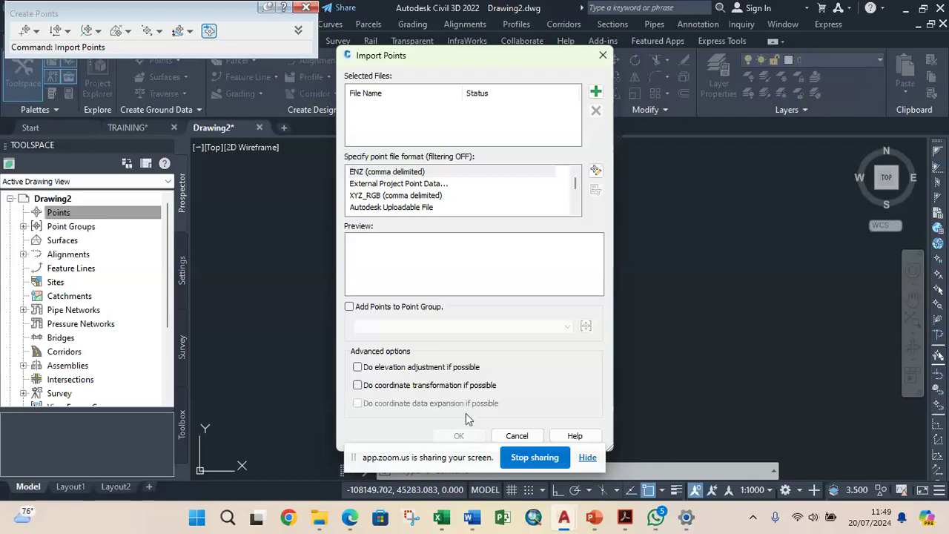
{"action": "left_click", "coordinate": [603, 55]}
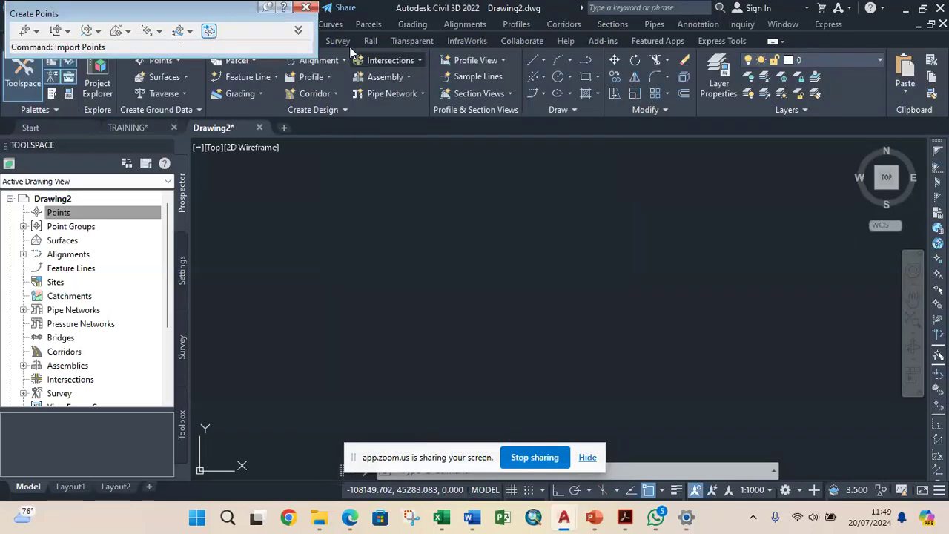
{"action": "left_click", "coordinate": [306, 8]}
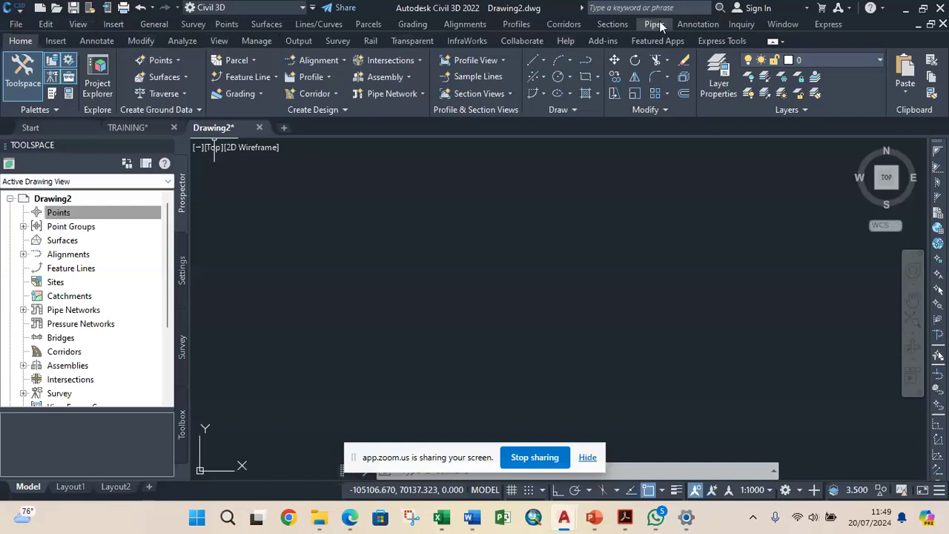
Look at the Import Points dialog reached directly through the Import/Export Points commands, and dismiss it without importing.
{"action": "left_click", "coordinate": [227, 25]}
{"action": "mouse_move", "coordinate": [269, 172]}
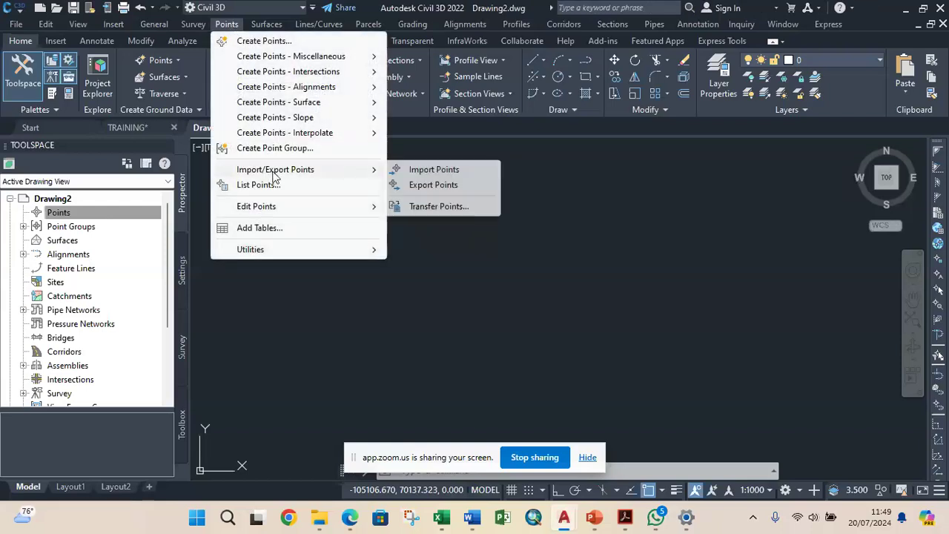
{"action": "left_click", "coordinate": [464, 171]}
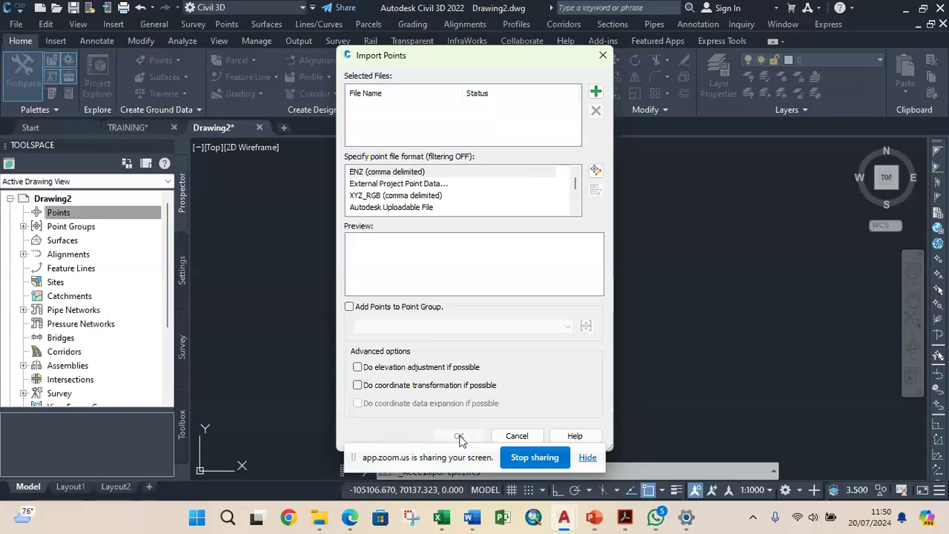
{"action": "left_click", "coordinate": [603, 58]}
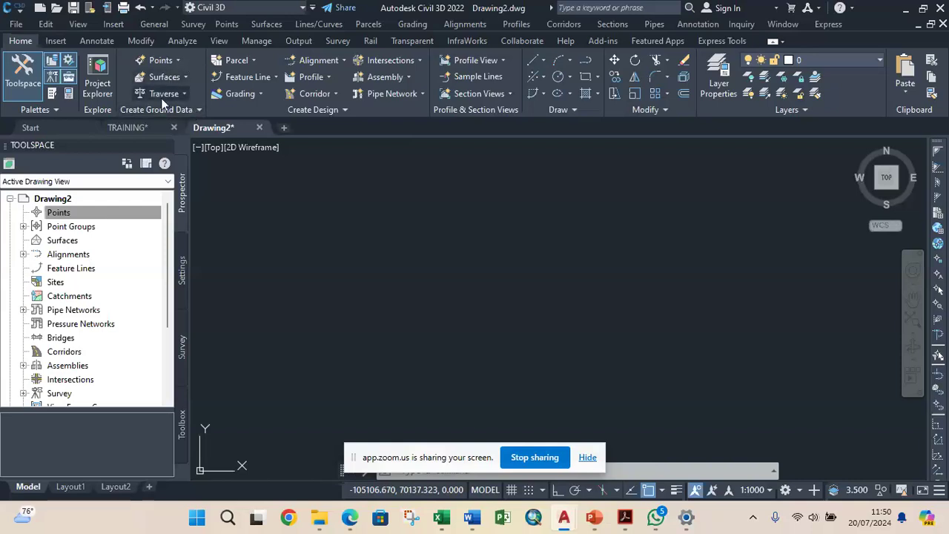
Look again at the Import Points dialog reached through the Point Creation Tools, and close both without importing.
{"action": "left_click", "coordinate": [177, 59]}
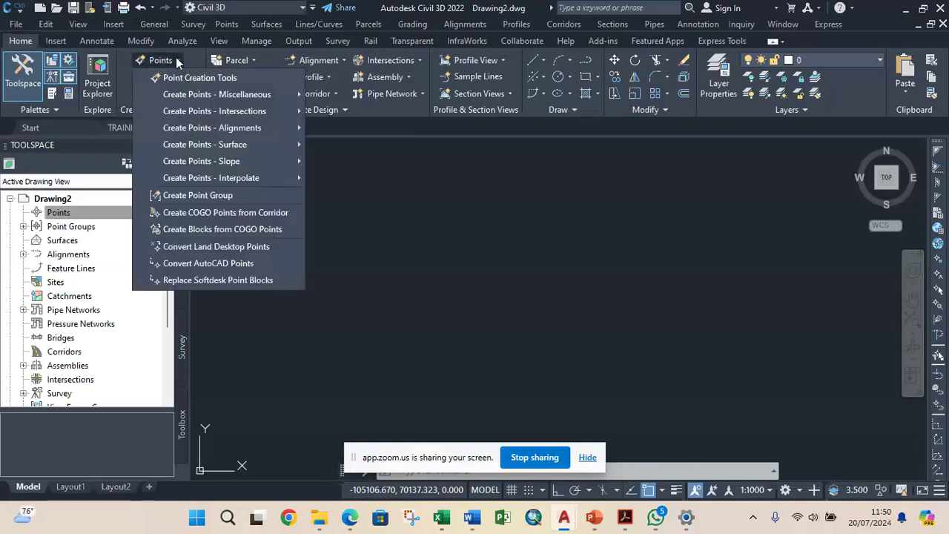
{"action": "left_click", "coordinate": [214, 79]}
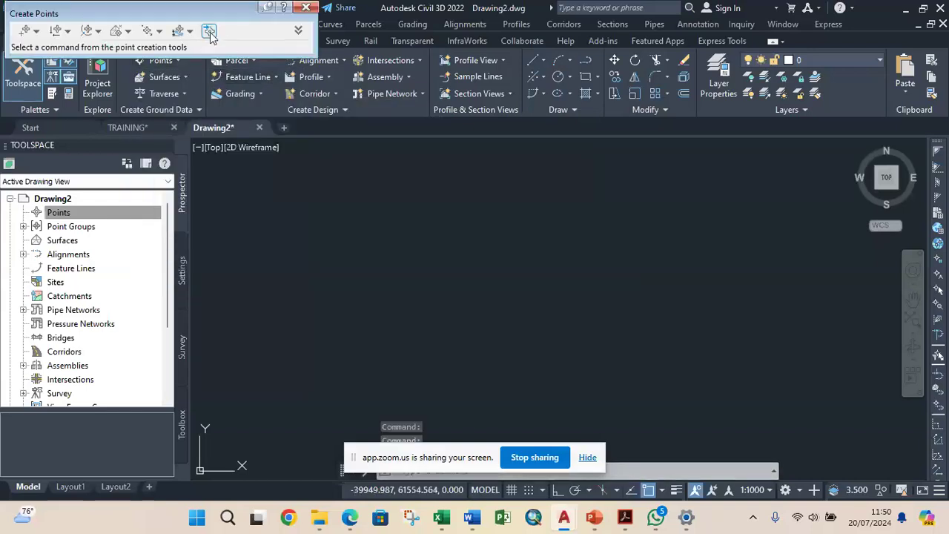
{"action": "left_click", "coordinate": [209, 32]}
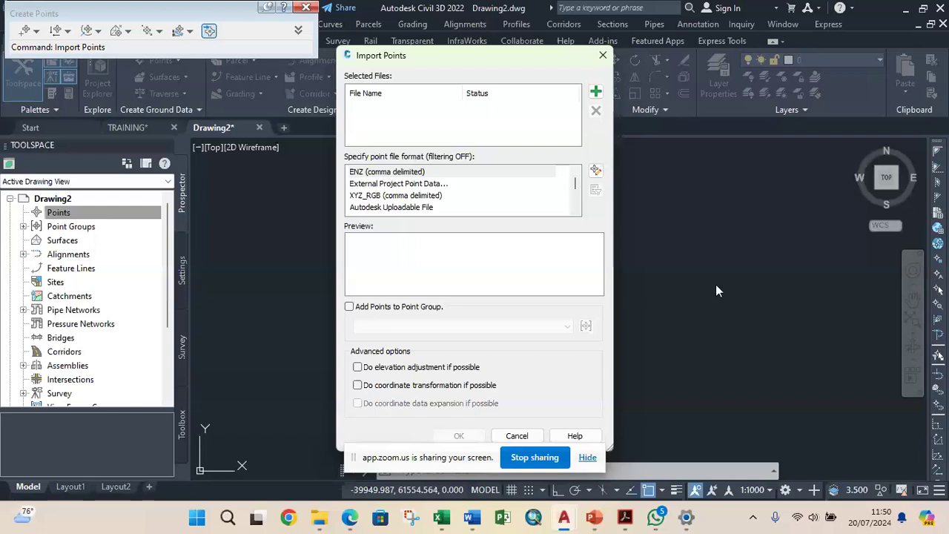
{"action": "left_click", "coordinate": [602, 55]}
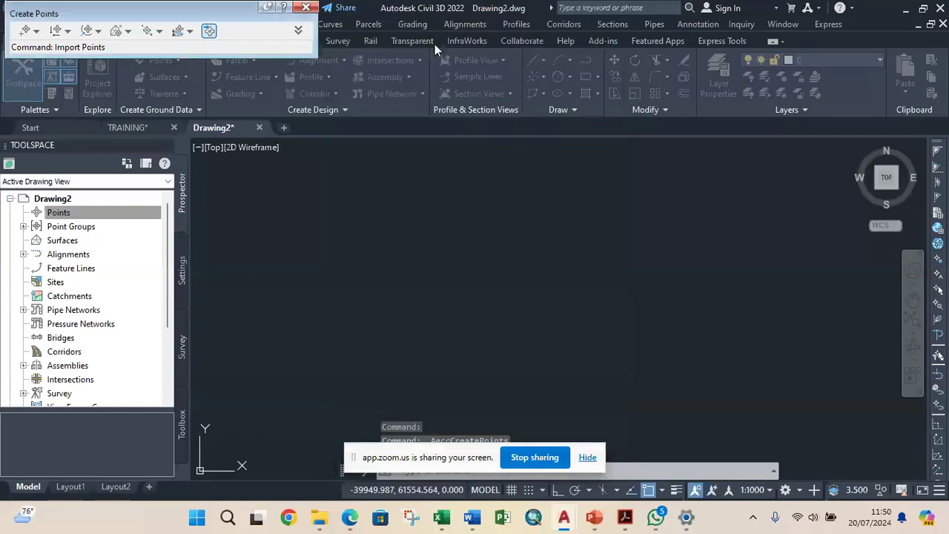
{"action": "left_click", "coordinate": [306, 8]}
Look again at the Import Points dialog reached by creating points from Drawing2's Points collection, and close both.
{"action": "left_click", "coordinate": [104, 214]}
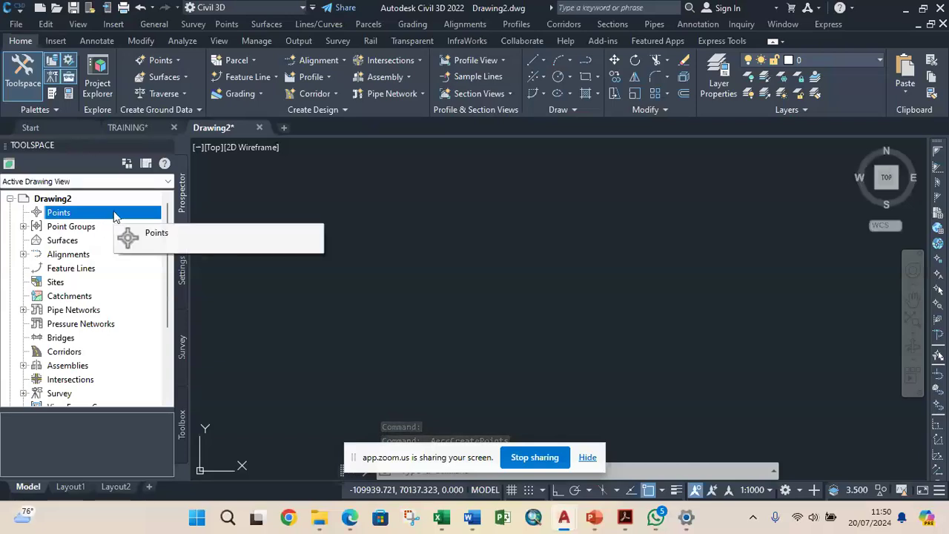
{"action": "right_click", "coordinate": [124, 213]}
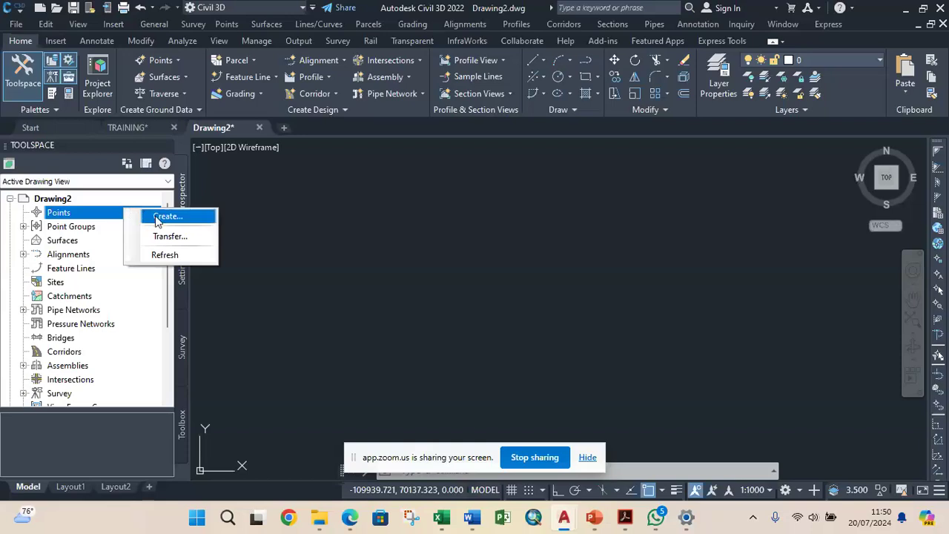
{"action": "left_click", "coordinate": [166, 216]}
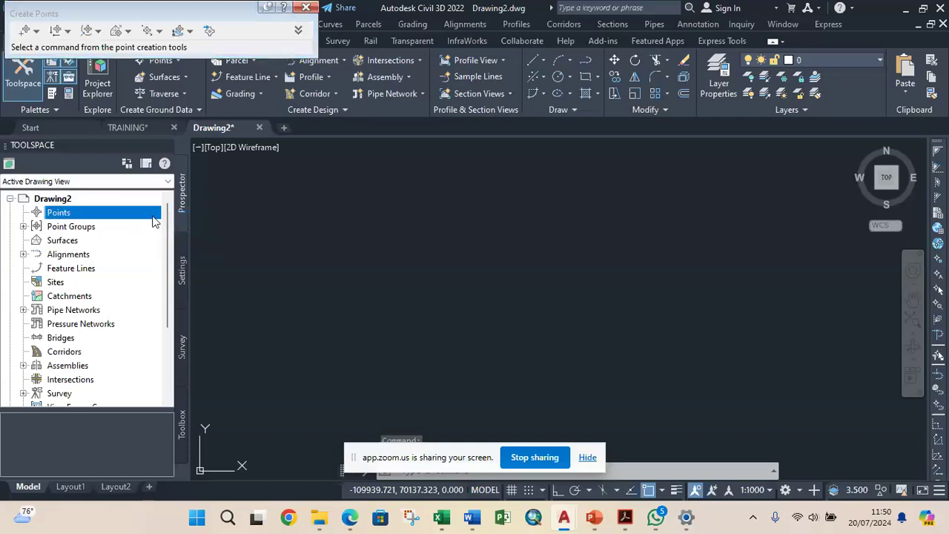
{"action": "left_click", "coordinate": [209, 32]}
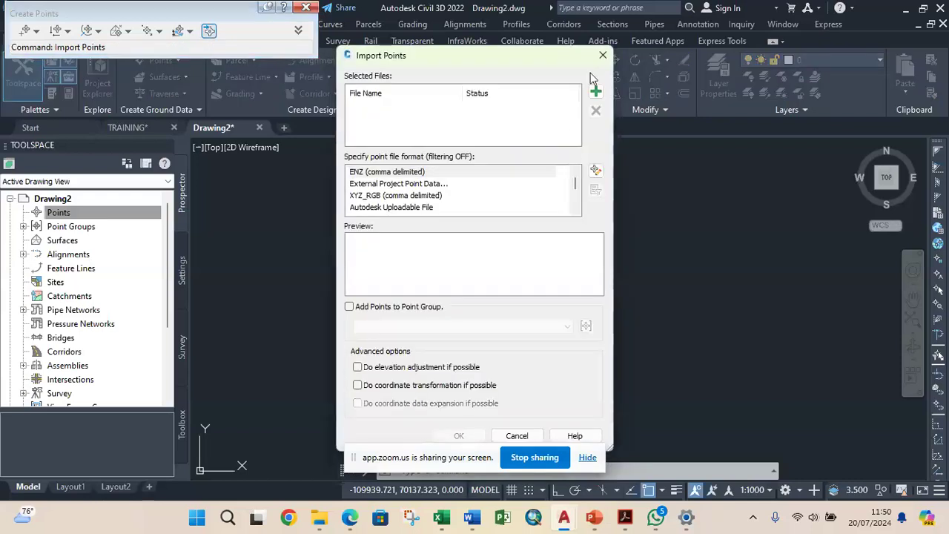
{"action": "left_click", "coordinate": [603, 54]}
{"action": "left_click", "coordinate": [305, 8]}
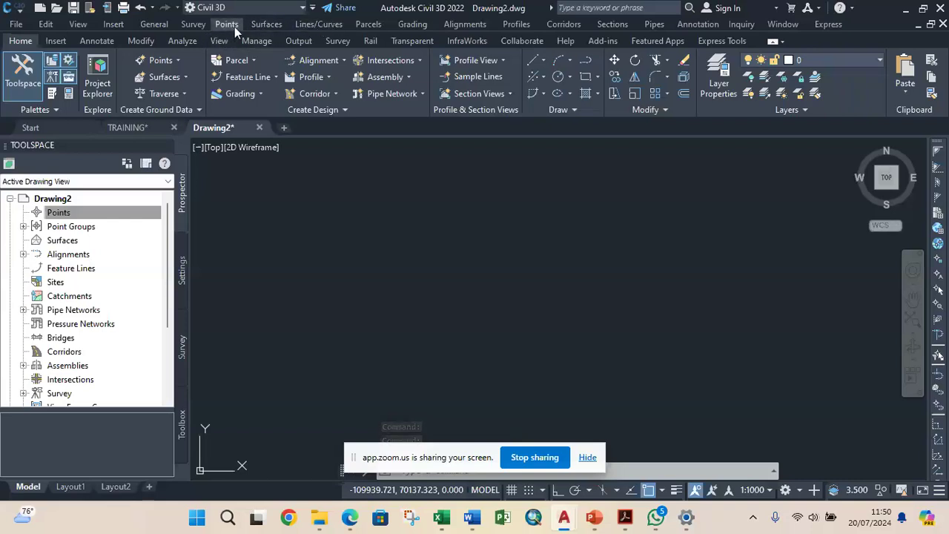
Look at the menu bar display option without changing it, and open Import Points directly from the Import/Export Points commands.
{"action": "left_click", "coordinate": [312, 8]}
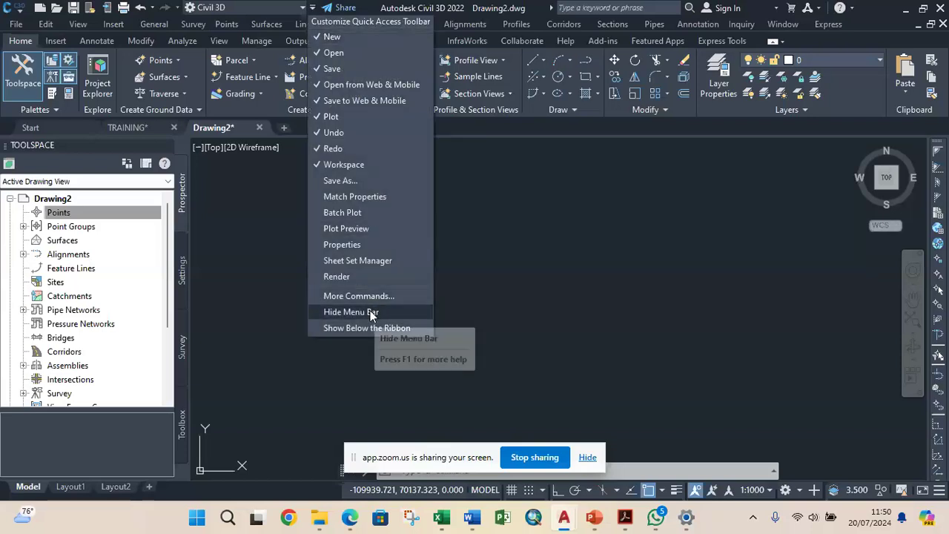
{"action": "left_click", "coordinate": [249, 182]}
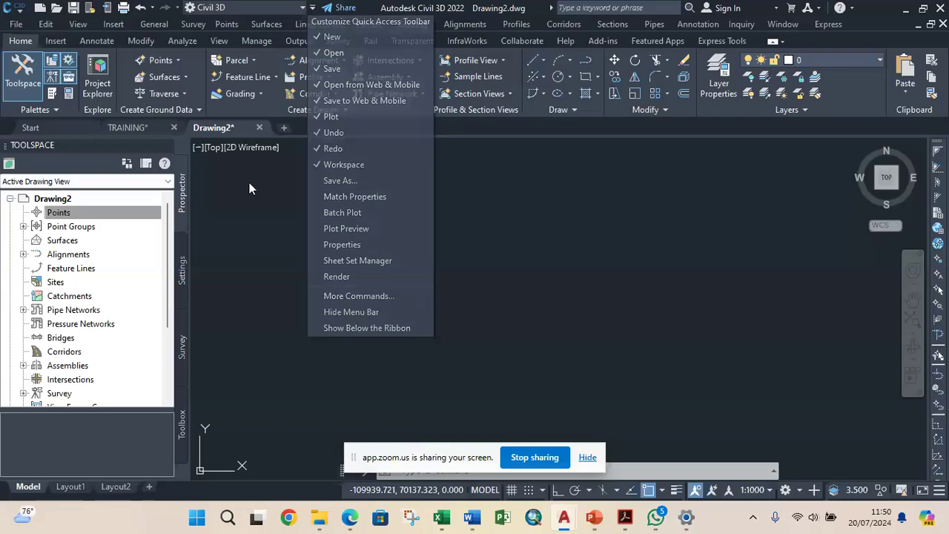
{"action": "left_click", "coordinate": [229, 24]}
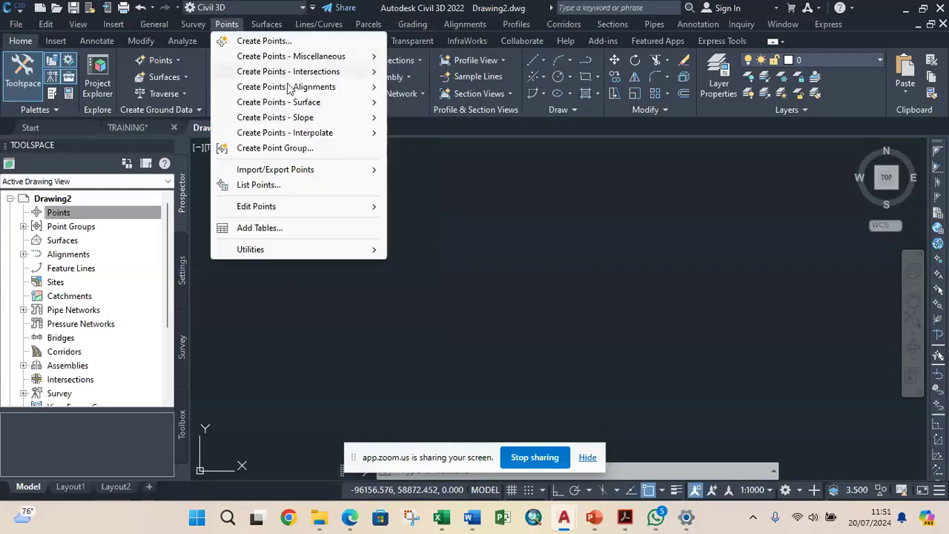
{"action": "mouse_move", "coordinate": [307, 173]}
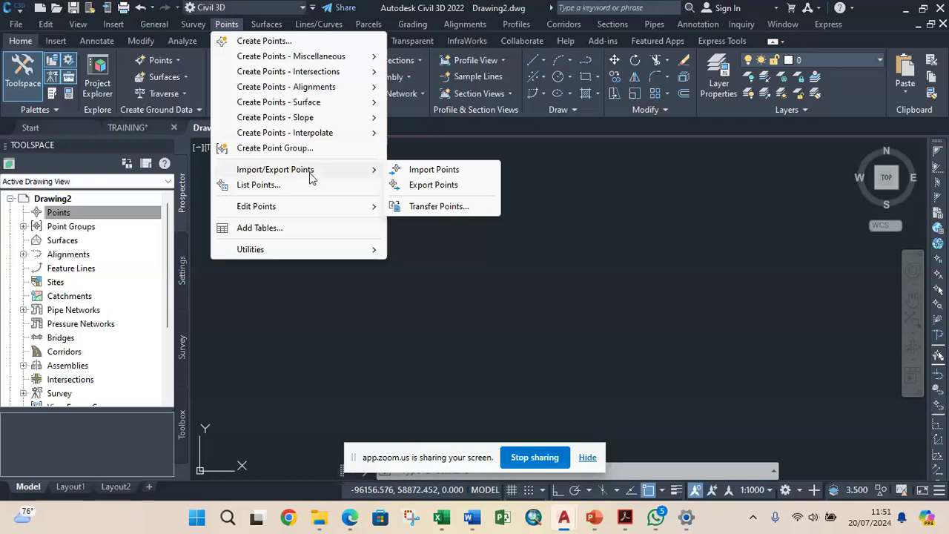
{"action": "left_click", "coordinate": [432, 170]}
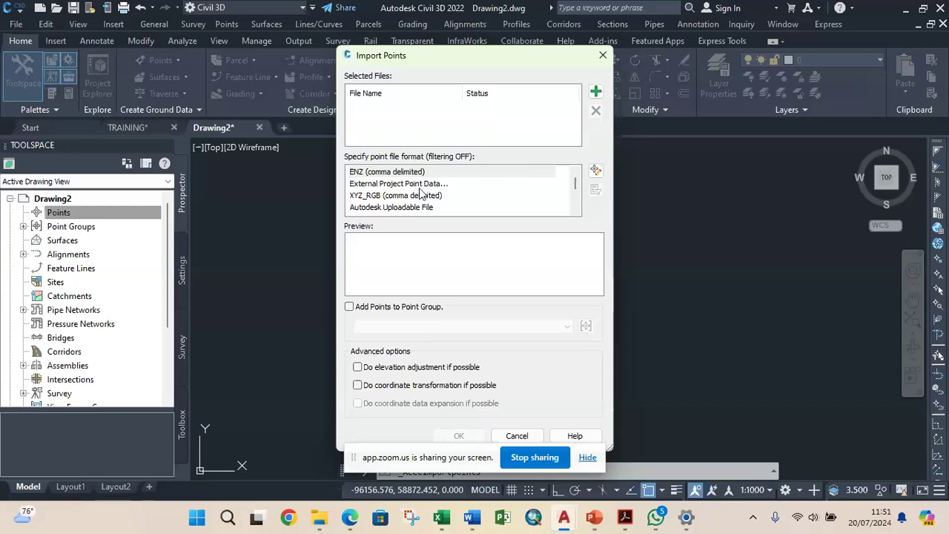
Switch to Word to review the line of point format codes from PENZD to PNEZ, and return to Drawing2 in Civil 3D.
{"action": "left_click", "coordinate": [474, 519]}
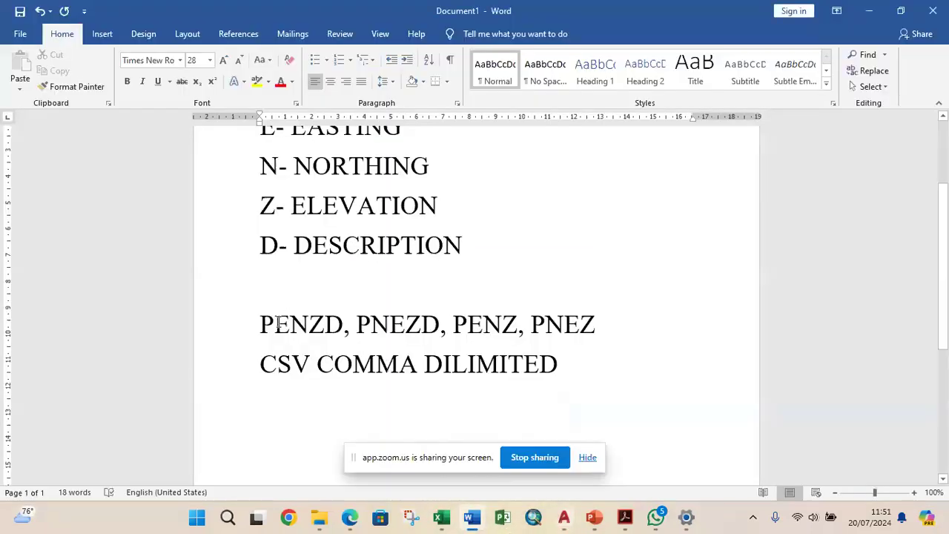
{"action": "left_click_drag", "start_coordinate": [261, 314], "coordinate": [605, 323]}
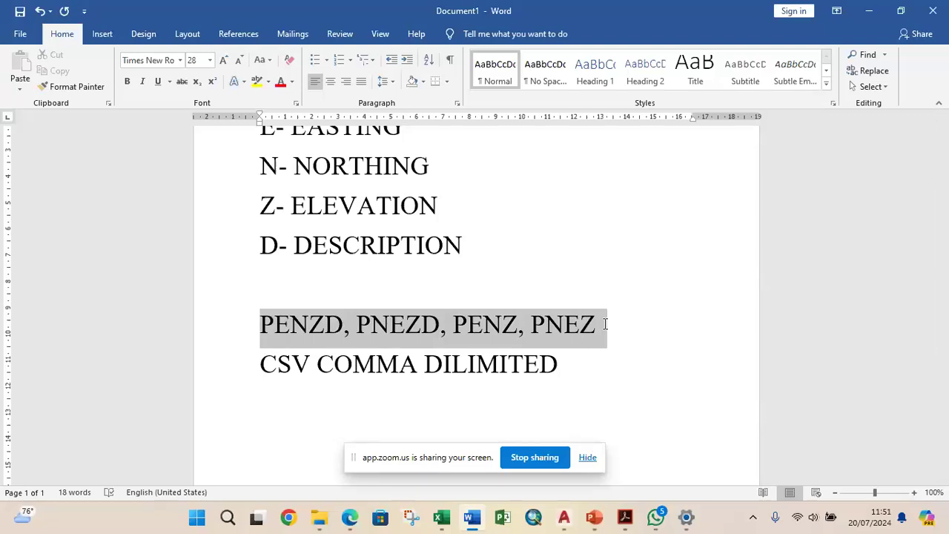
{"action": "left_click_drag", "start_coordinate": [606, 323], "coordinate": [605, 321]}
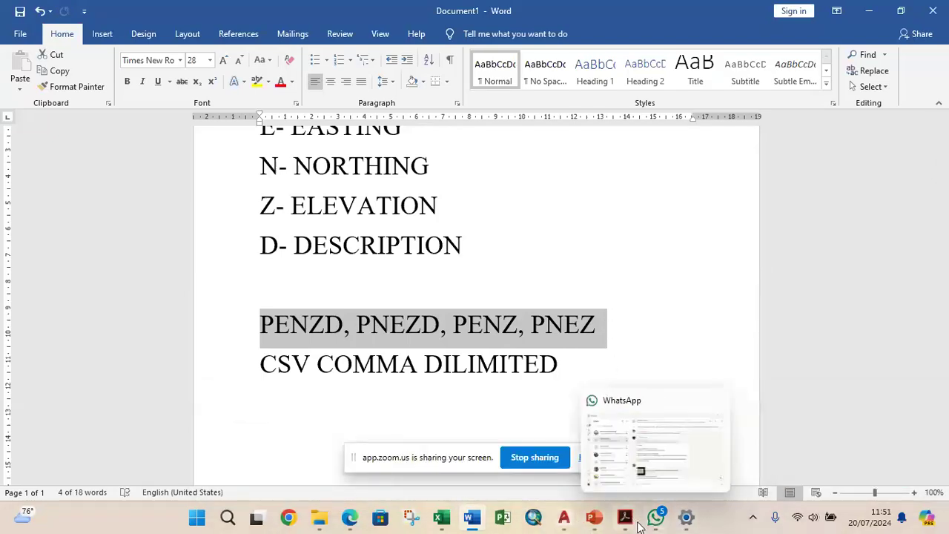
{"action": "mouse_move", "coordinate": [563, 517]}
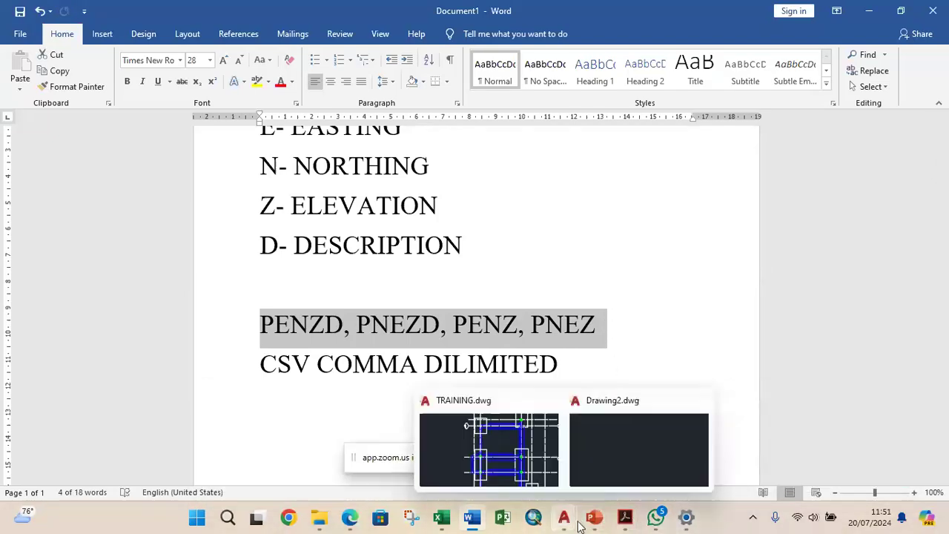
{"action": "left_click", "coordinate": [613, 456]}
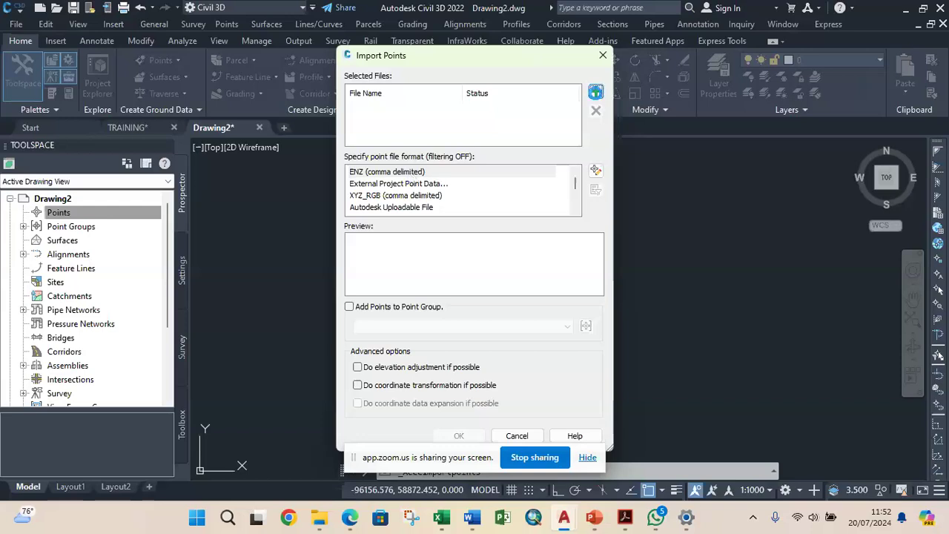
Try to add TR1.csv from the Desktop as the point source file, and remove it from the selected files.
{"action": "left_click", "coordinate": [596, 91]}
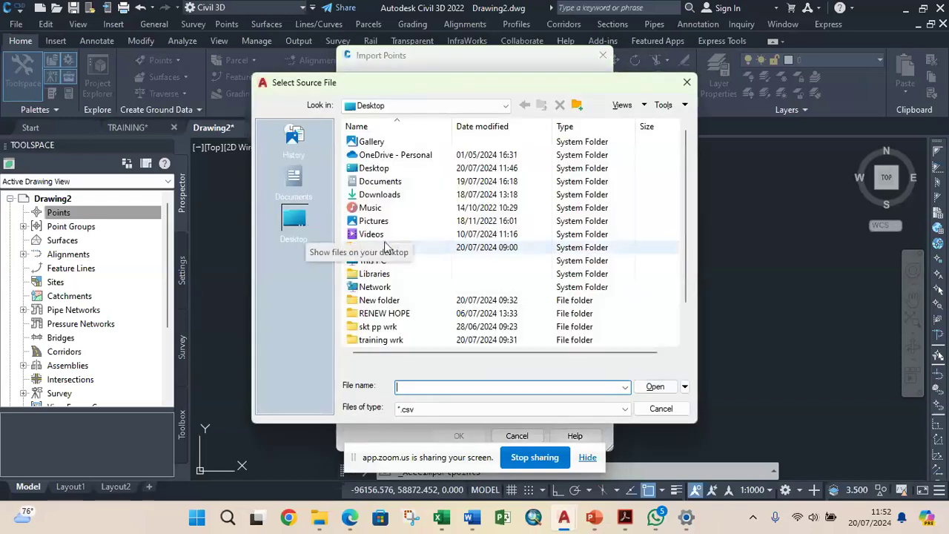
{"action": "scroll", "coordinate": [434, 248], "scroll_direction": "down", "scroll_amount": 1}
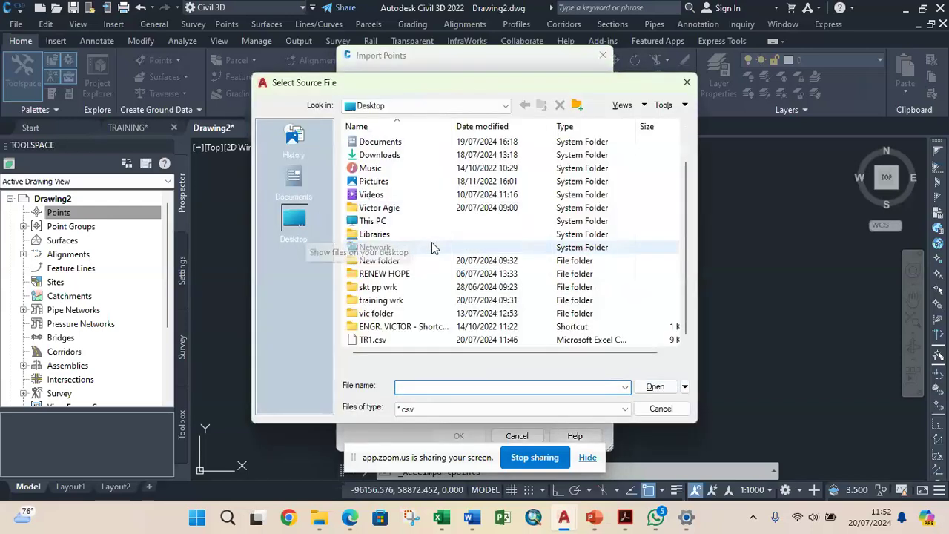
{"action": "left_click", "coordinate": [395, 339]}
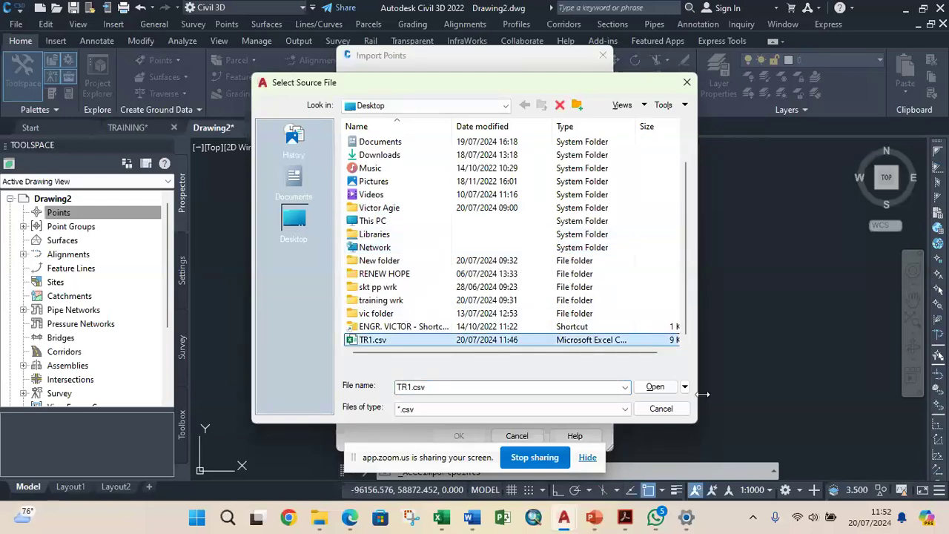
{"action": "left_click", "coordinate": [645, 386]}
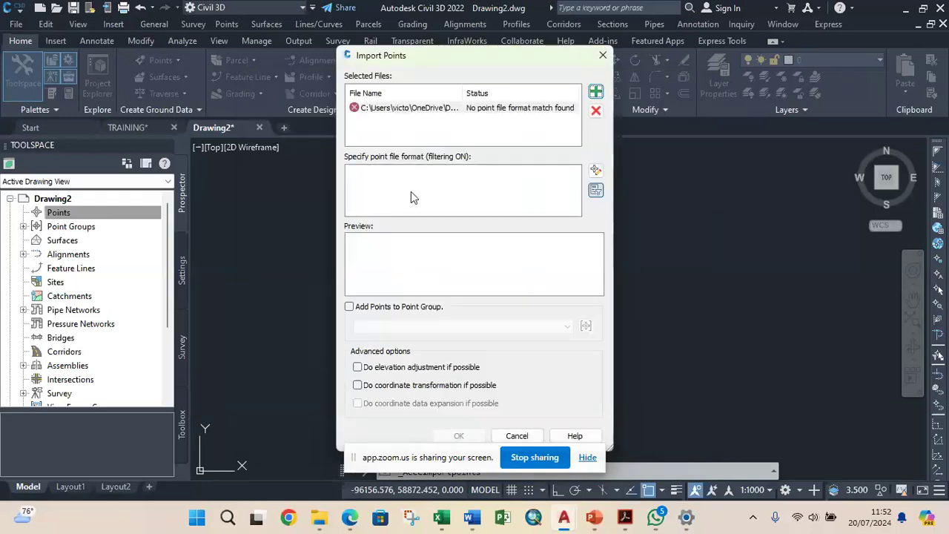
{"action": "left_click", "coordinate": [595, 110]}
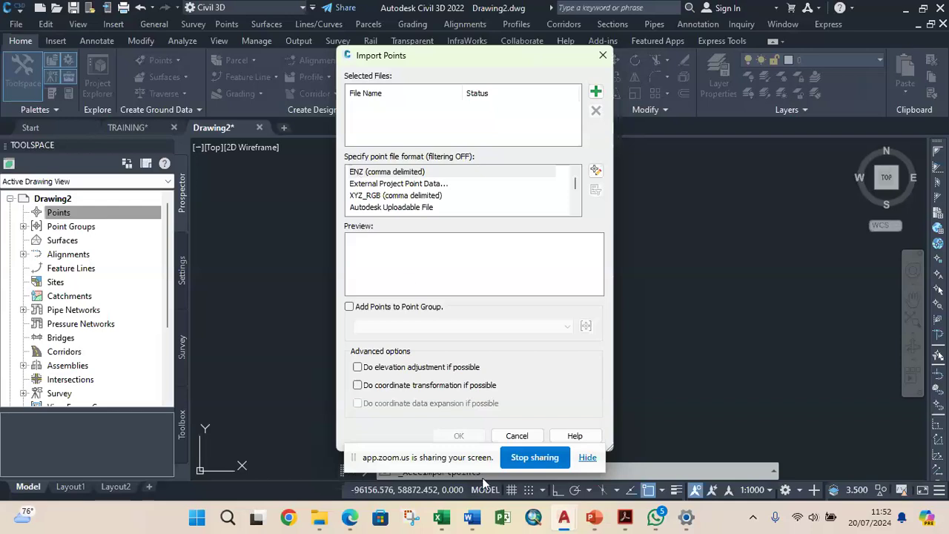
Switch to TR1.csv in Excel to examine its easting, northing and elevation columns, and return to Drawing2 in Civil 3D.
{"action": "mouse_move", "coordinate": [457, 526]}
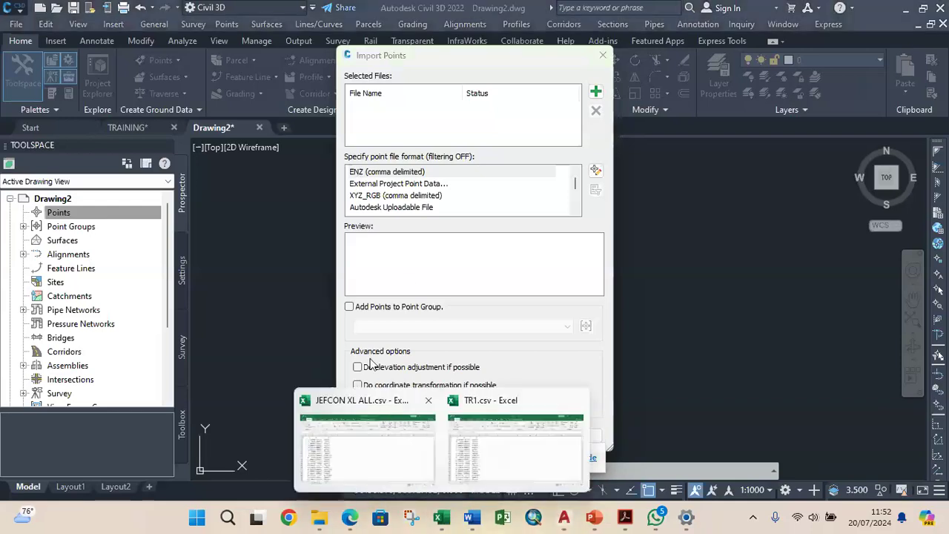
{"action": "left_click", "coordinate": [500, 463]}
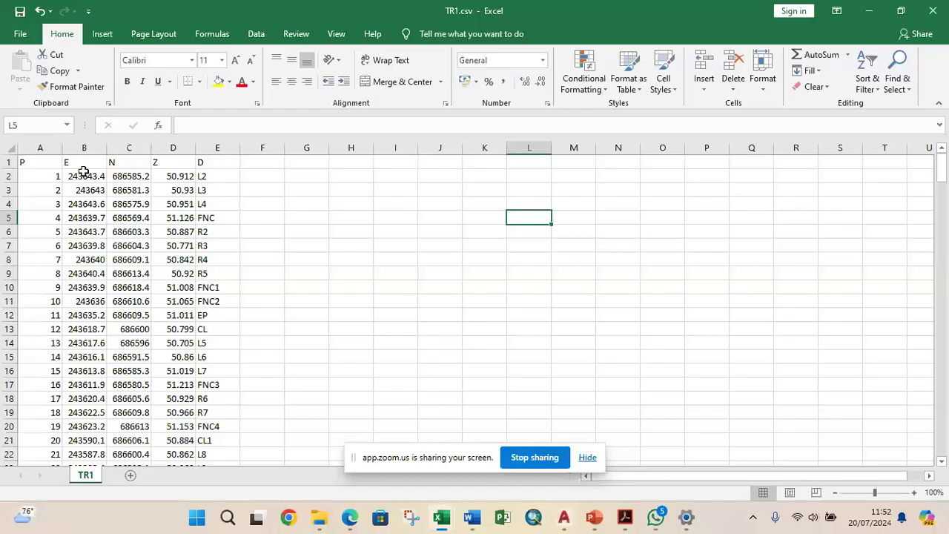
{"action": "left_click_drag", "start_coordinate": [78, 161], "coordinate": [191, 407]}
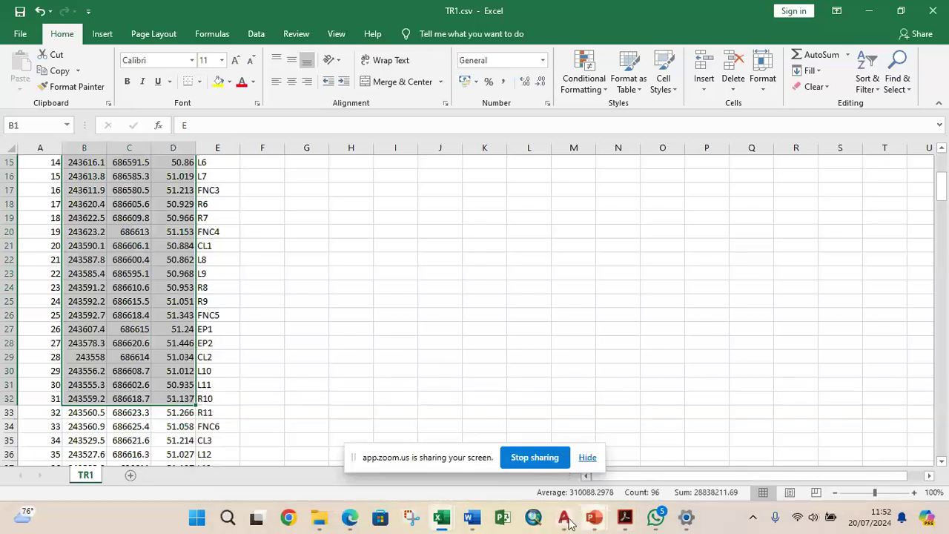
{"action": "mouse_move", "coordinate": [567, 521]}
{"action": "left_click", "coordinate": [600, 466]}
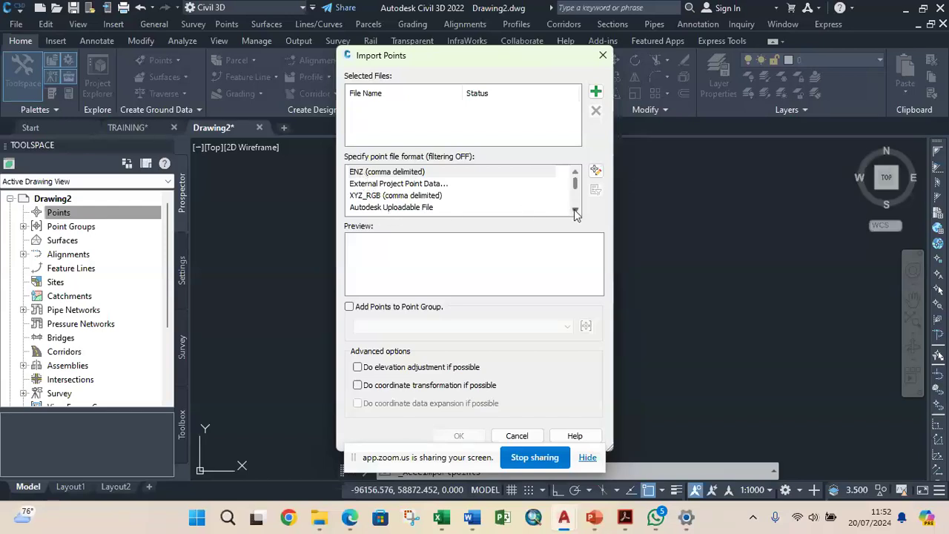
Select NEZ (comma delimited) as the point file format for the import.
{"action": "left_click", "coordinate": [575, 212]}
{"action": "left_click", "coordinate": [575, 213]}
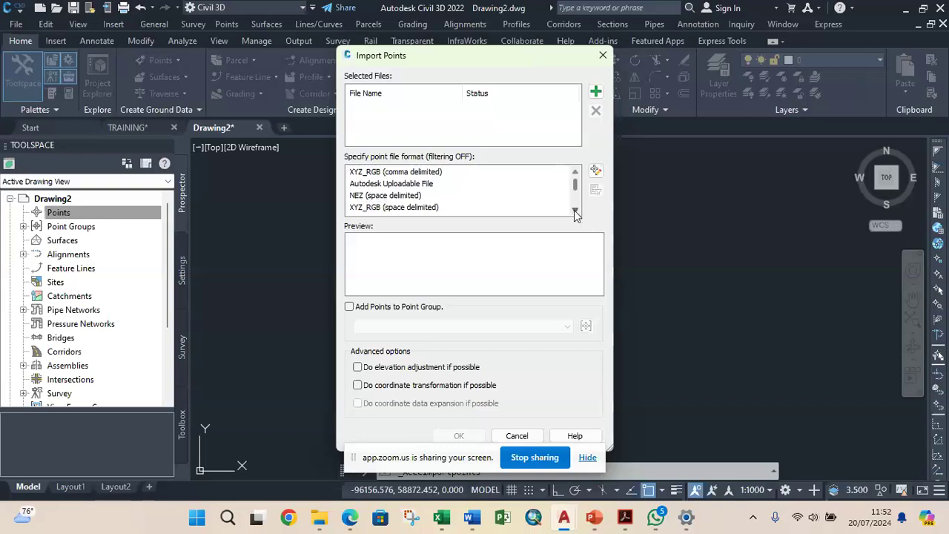
{"action": "left_click", "coordinate": [575, 210]}
{"action": "left_click", "coordinate": [574, 210]}
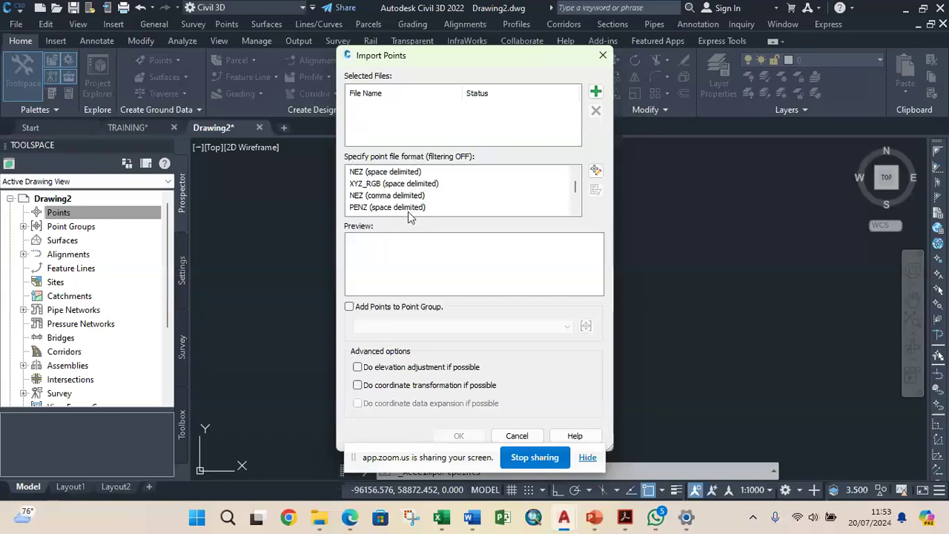
{"action": "scroll", "coordinate": [424, 212], "scroll_direction": "down", "scroll_amount": 2}
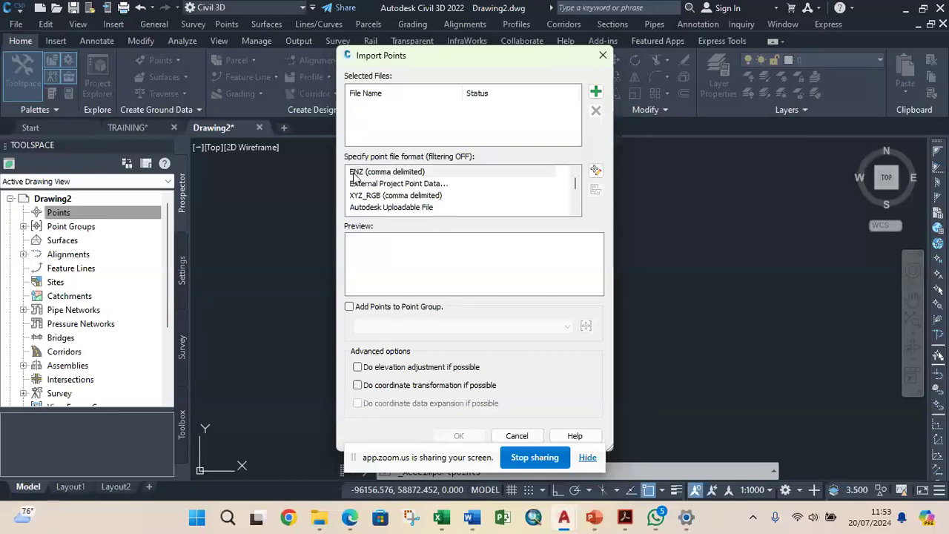
{"action": "scroll", "coordinate": [395, 189], "scroll_direction": "down", "scroll_amount": 1}
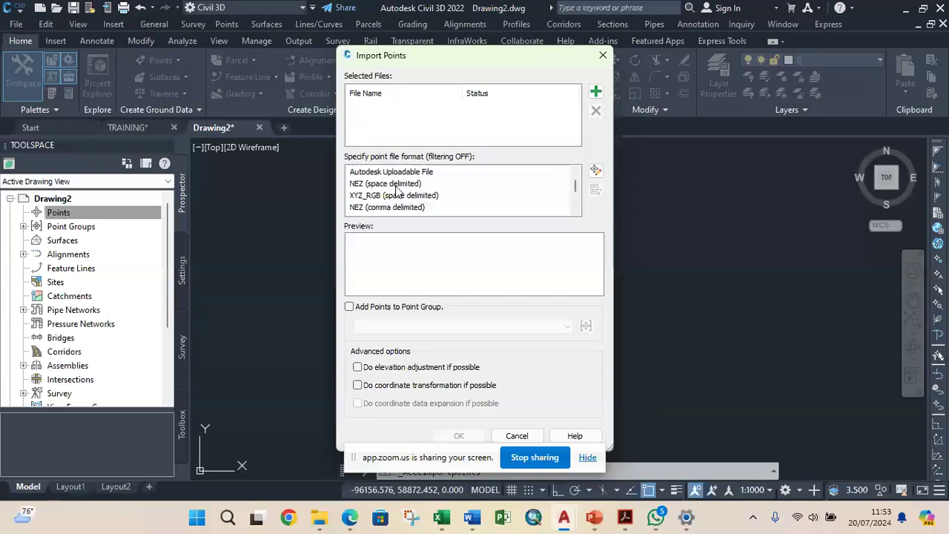
{"action": "left_click", "coordinate": [364, 207]}
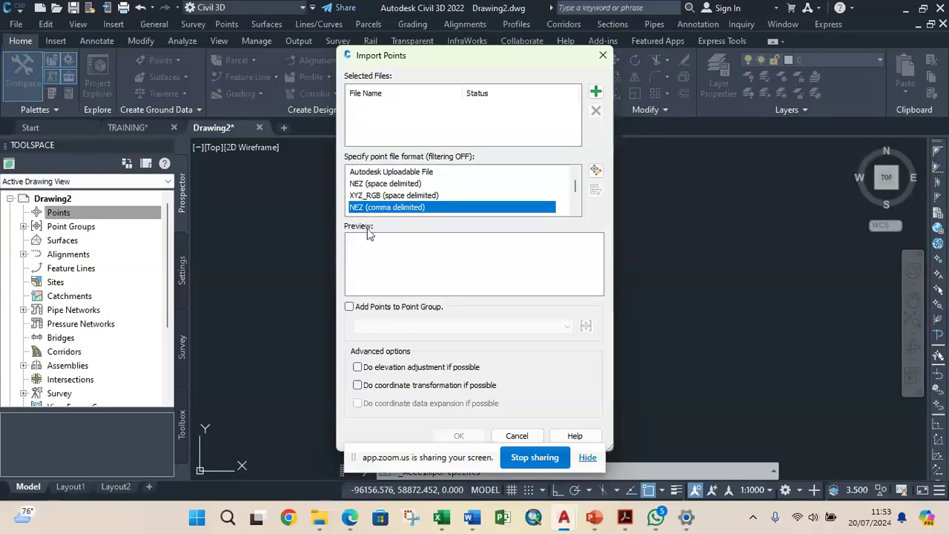
Check the column order of TR1.csv in Excel against the chosen format, and return to the Import Points dialog.
{"action": "left_click", "coordinate": [442, 517]}
{"action": "left_click", "coordinate": [465, 463]}
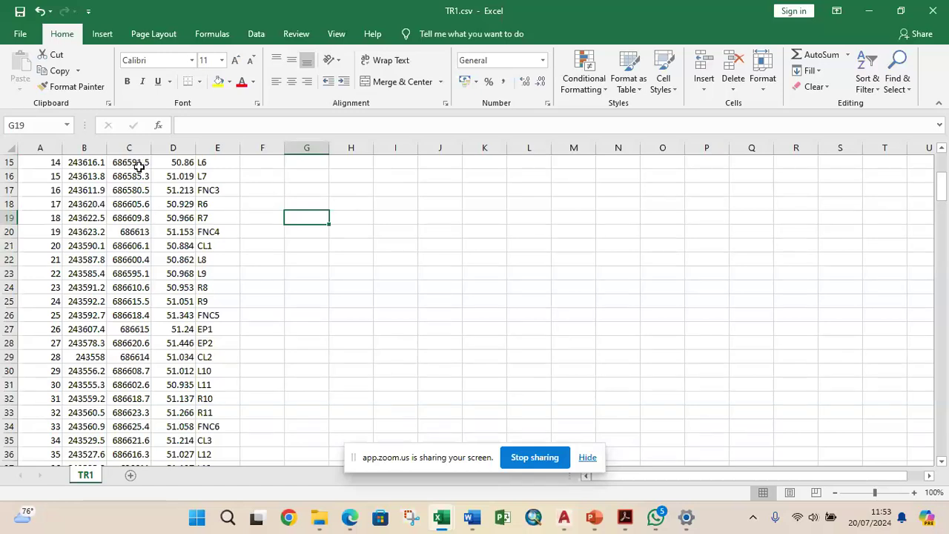
{"action": "left_click", "coordinate": [869, 13]}
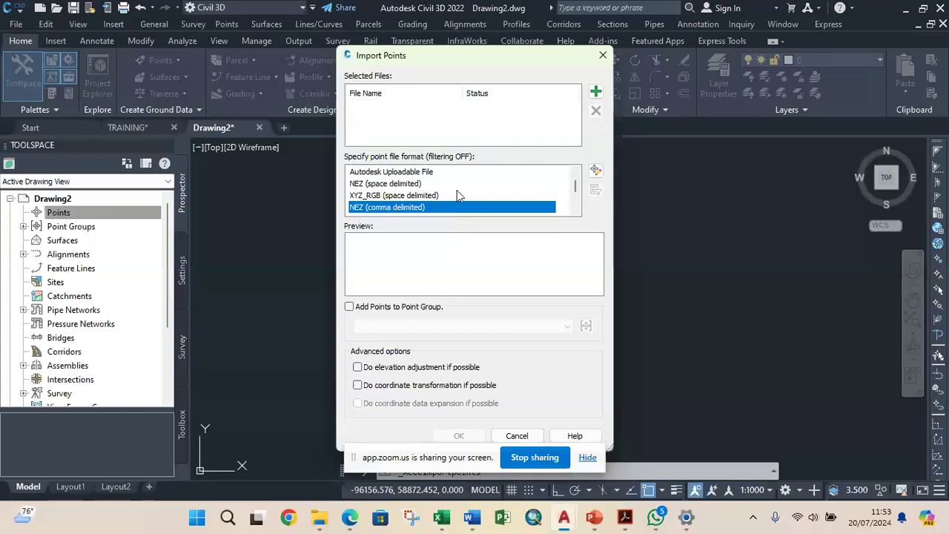
Examine the available comma-delimited point file formats and compare them with the column layout of TR1.csv in Excel.
{"action": "scroll", "coordinate": [457, 190], "scroll_direction": "down", "scroll_amount": 1}
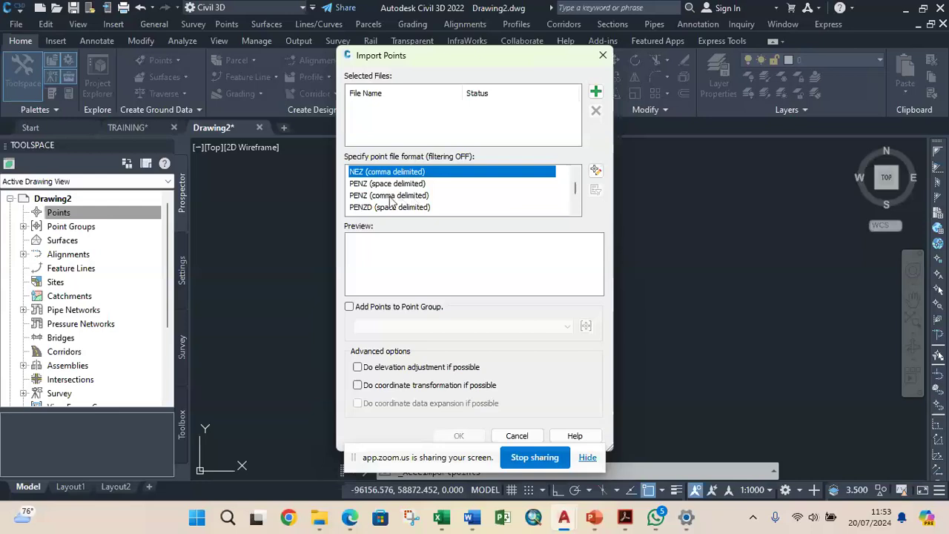
{"action": "scroll", "coordinate": [400, 198], "scroll_direction": "down", "scroll_amount": 1}
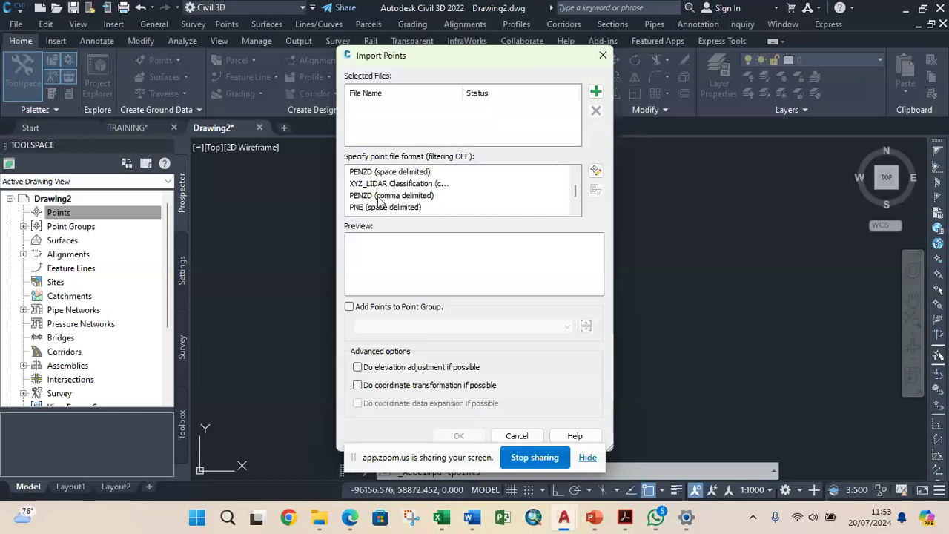
{"action": "scroll", "coordinate": [401, 209], "scroll_direction": "down", "scroll_amount": 1}
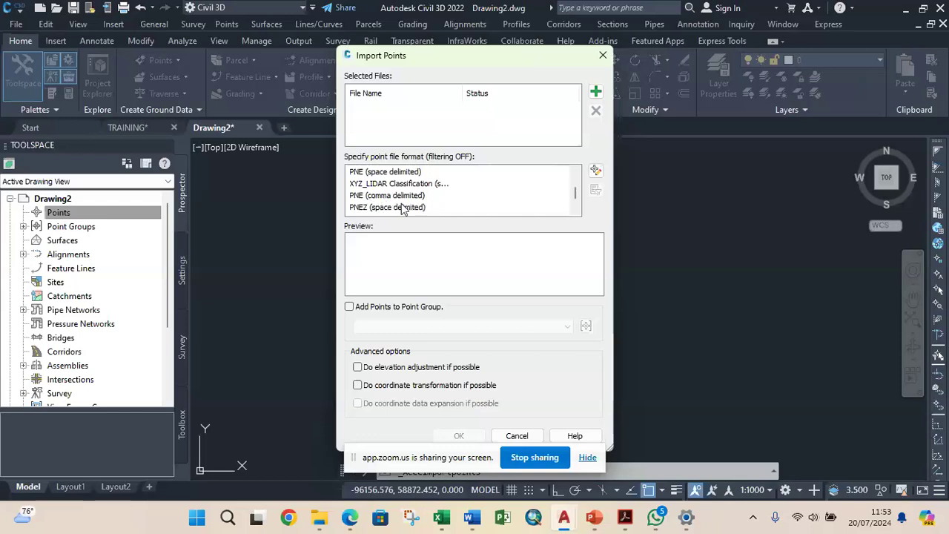
{"action": "scroll", "coordinate": [404, 207], "scroll_direction": "down", "scroll_amount": 2}
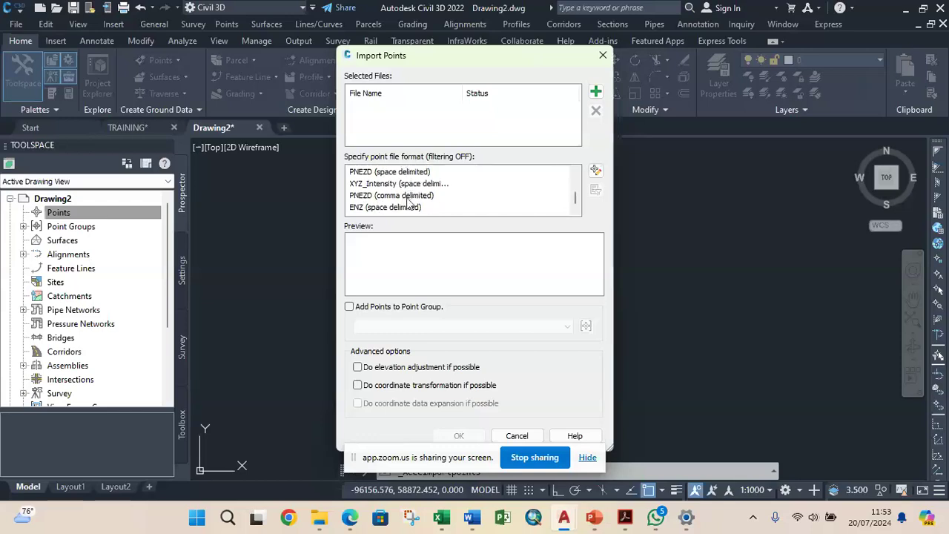
{"action": "scroll", "coordinate": [407, 203], "scroll_direction": "down", "scroll_amount": 1}
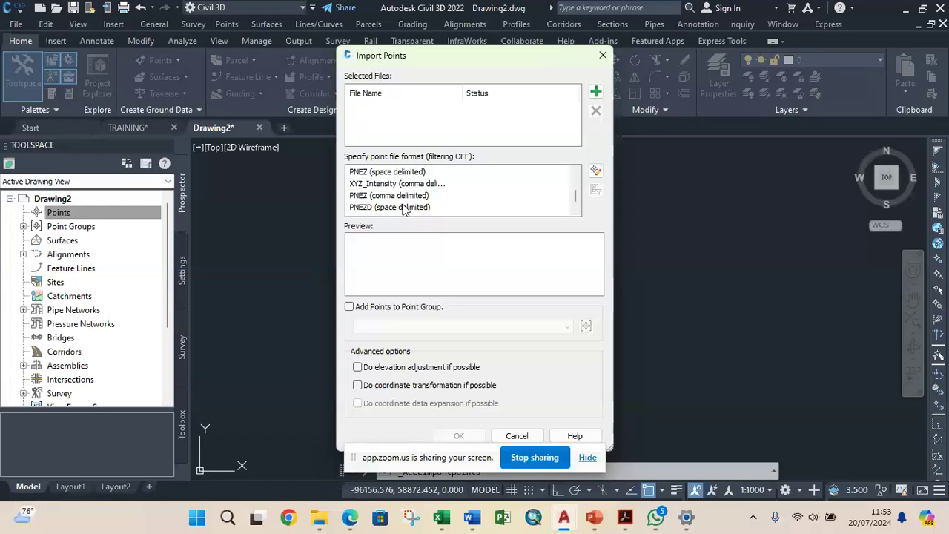
{"action": "mouse_move", "coordinate": [443, 519]}
{"action": "left_click", "coordinate": [512, 467]}
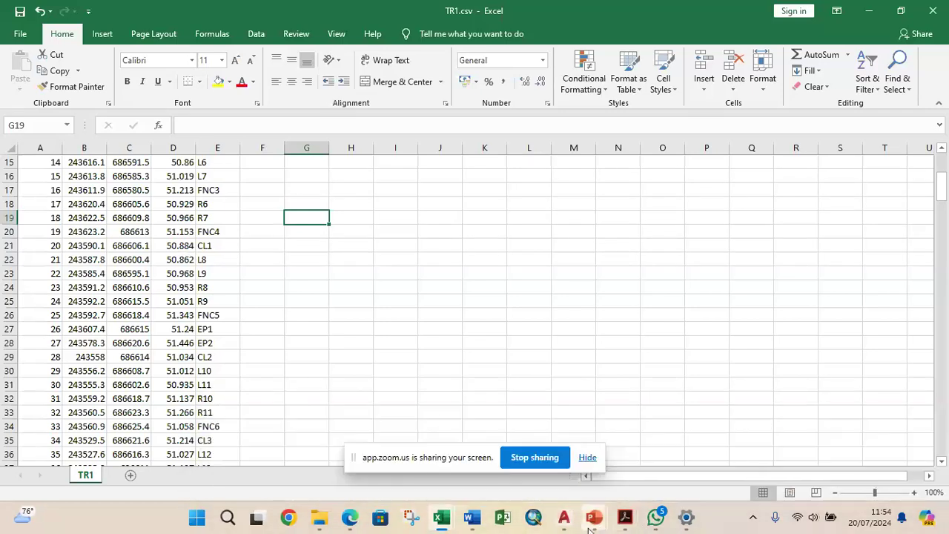
{"action": "mouse_move", "coordinate": [563, 516]}
{"action": "left_click", "coordinate": [602, 466]}
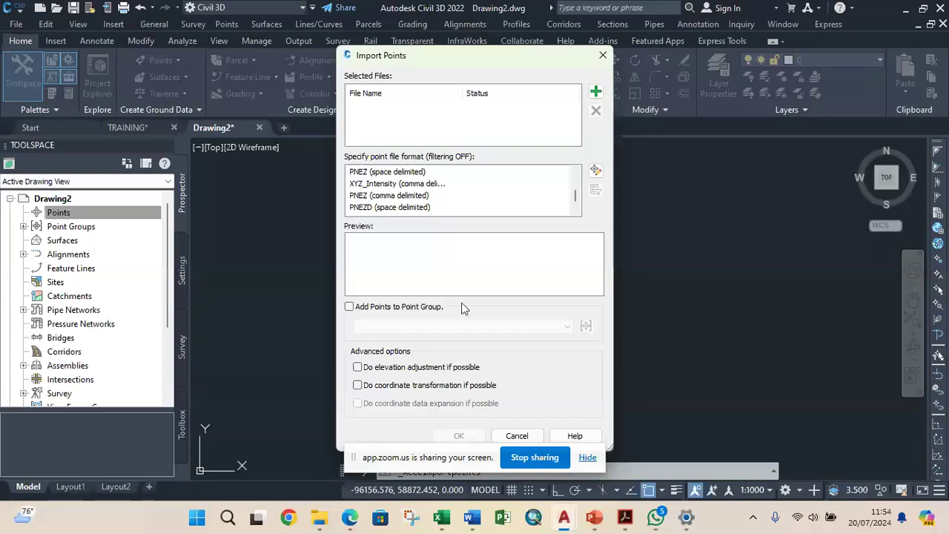
{"action": "scroll", "coordinate": [475, 176], "scroll_direction": "up", "scroll_amount": 5}
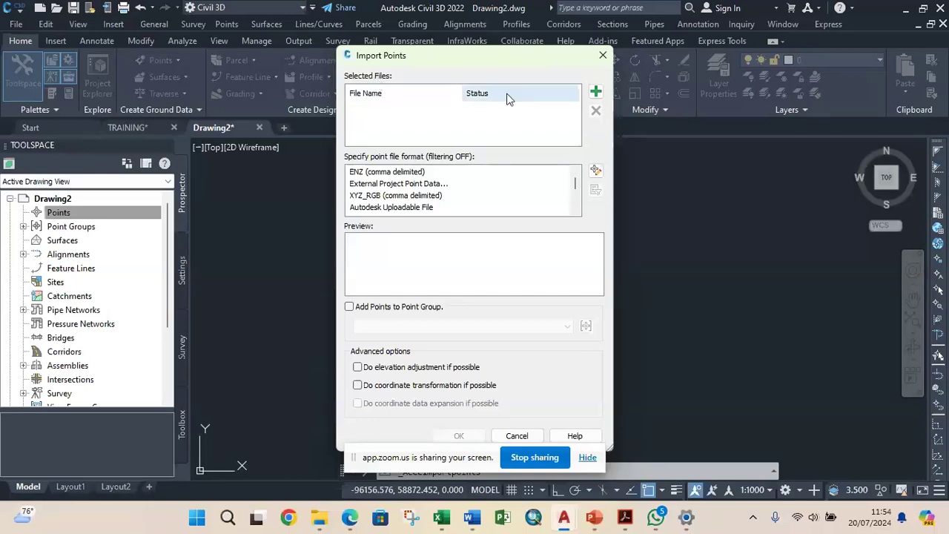
Browse the Desktop for the point source file with the file type set to All Files, and restore the *.csv filter.
{"action": "left_click", "coordinate": [596, 94]}
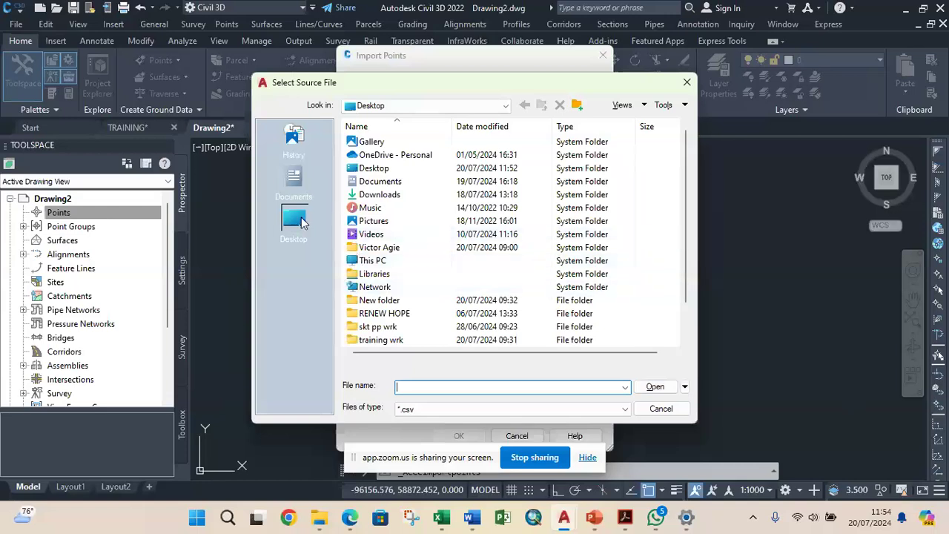
{"action": "scroll", "coordinate": [442, 232], "scroll_direction": "down", "scroll_amount": 1}
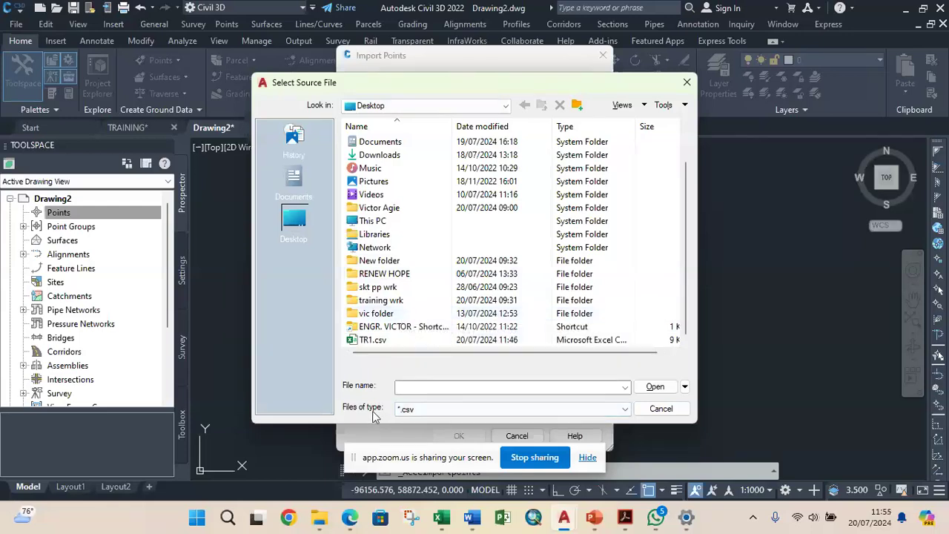
{"action": "left_click", "coordinate": [621, 412]}
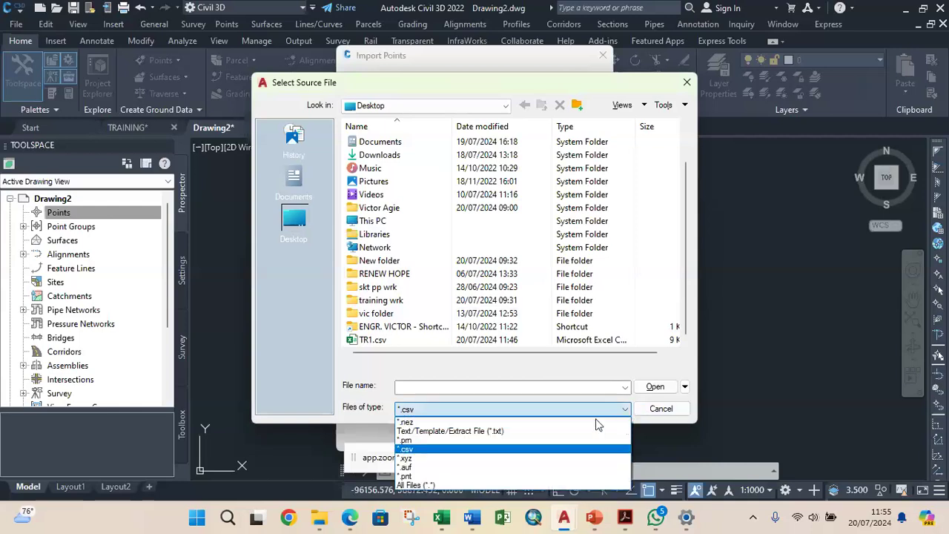
{"action": "left_click", "coordinate": [474, 484]}
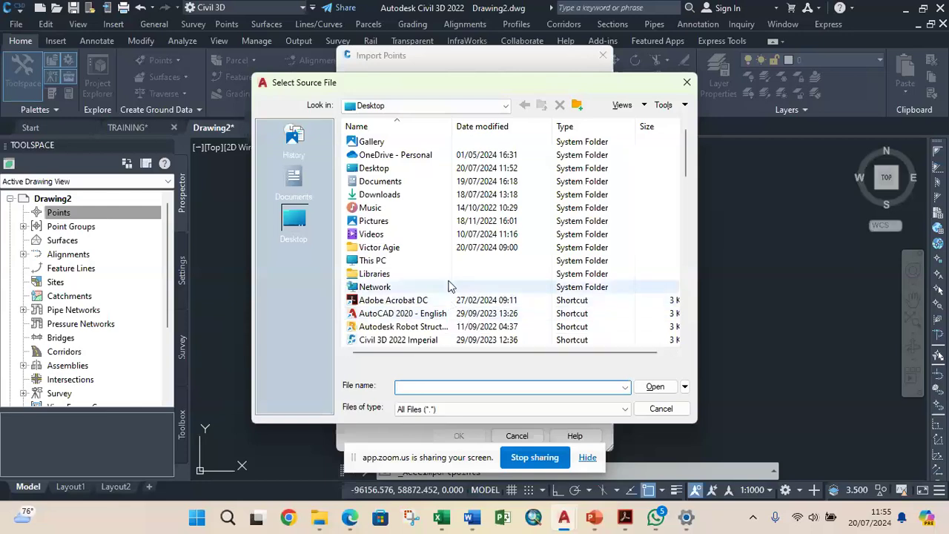
{"action": "scroll", "coordinate": [448, 286], "scroll_direction": "down", "scroll_amount": 1}
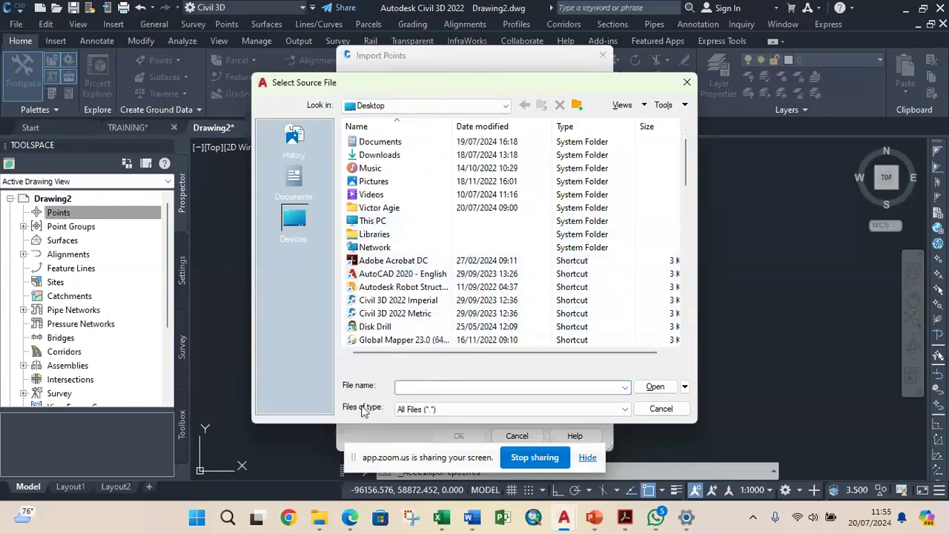
{"action": "left_click", "coordinate": [619, 409]}
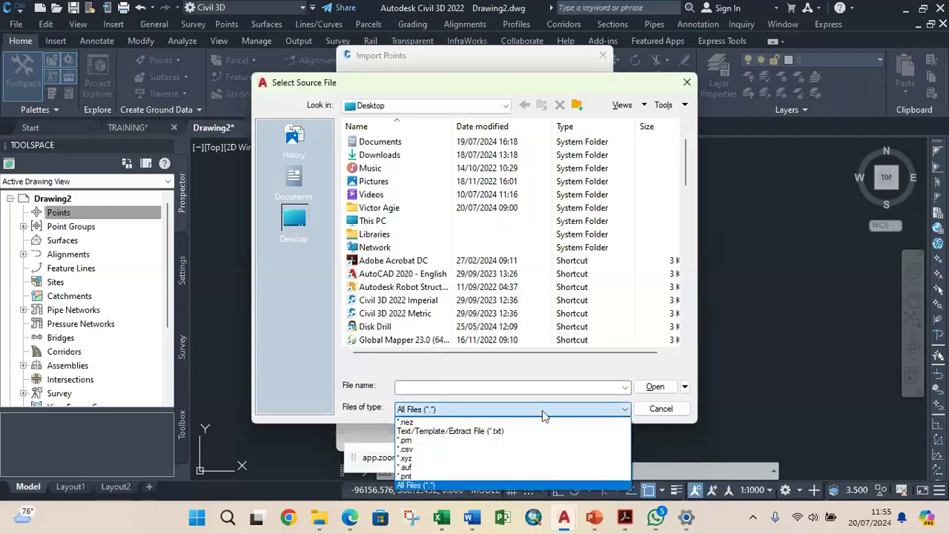
{"action": "left_click", "coordinate": [455, 449]}
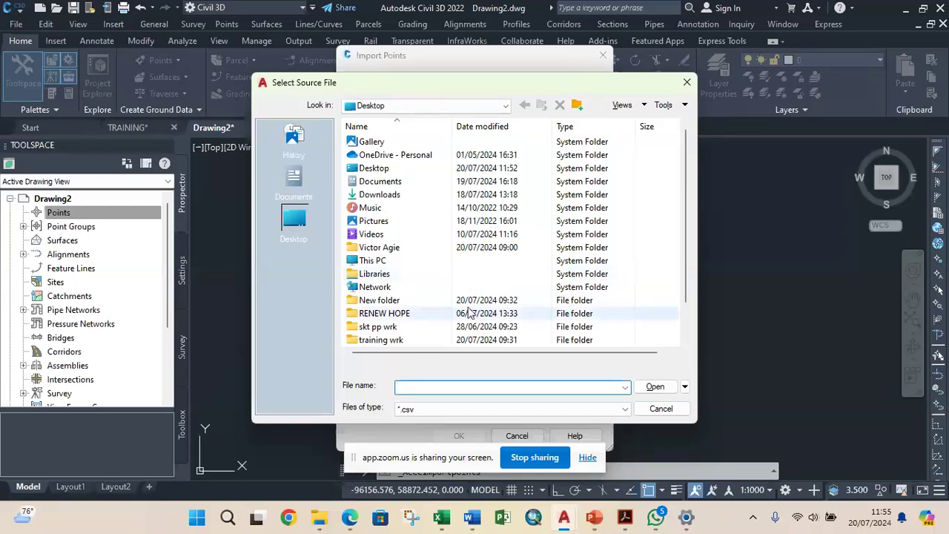
Try to add TR1.csv from the Desktop as the point source file.
{"action": "scroll", "coordinate": [452, 312], "scroll_direction": "down", "scroll_amount": 1}
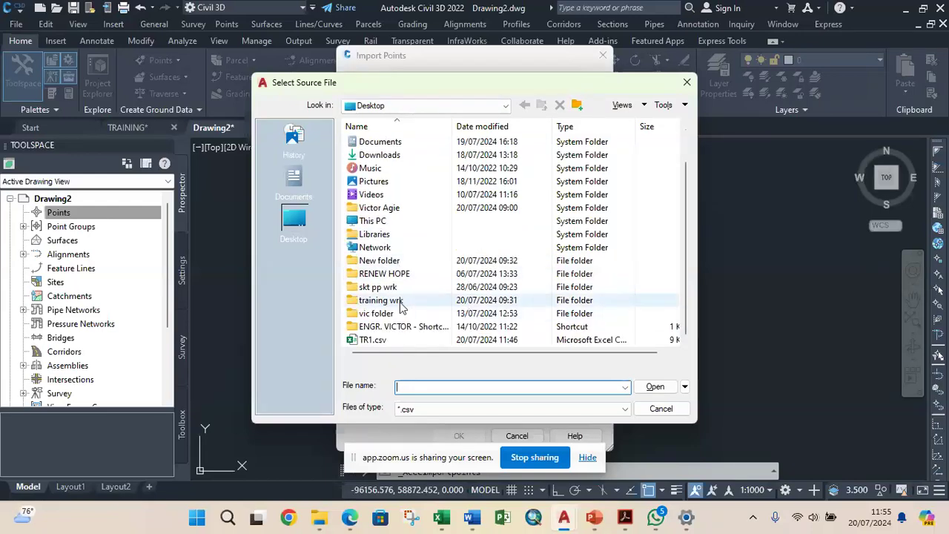
{"action": "left_click", "coordinate": [374, 340]}
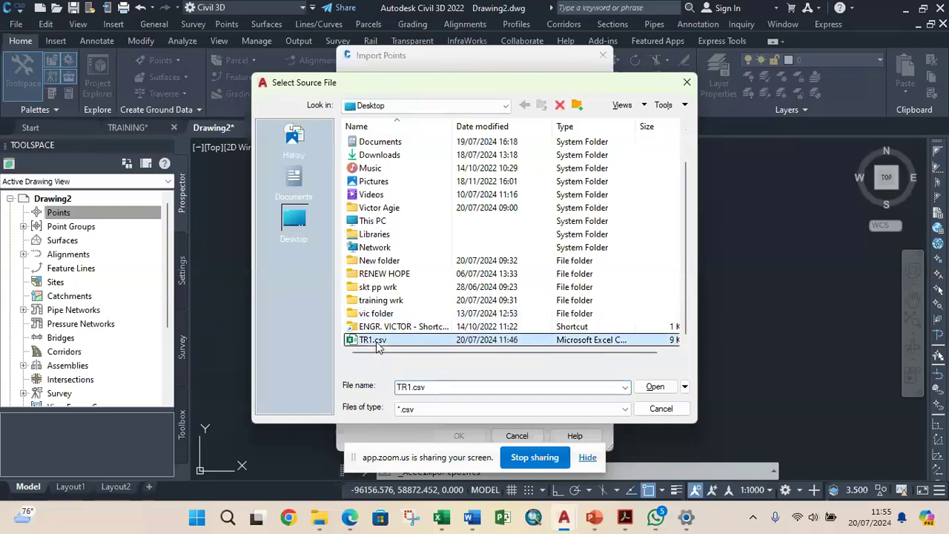
{"action": "left_click", "coordinate": [654, 386]}
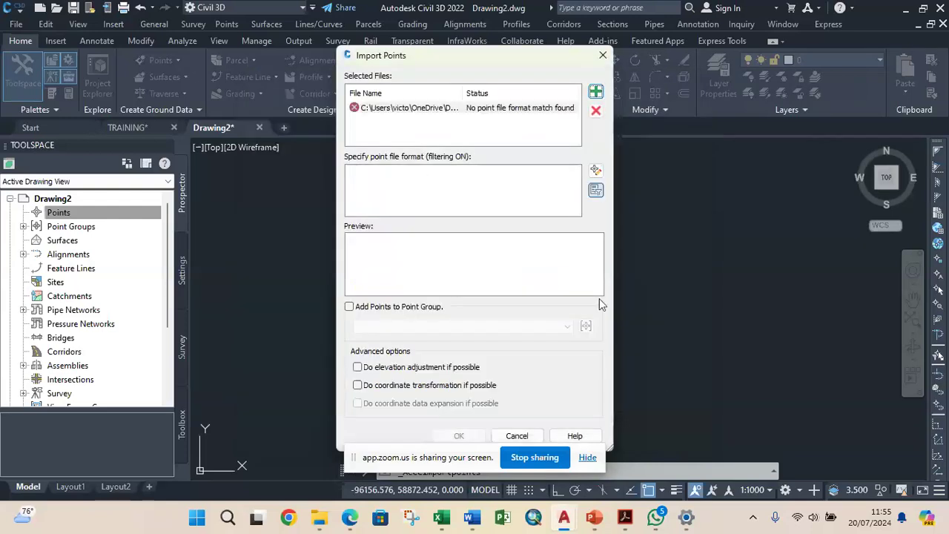
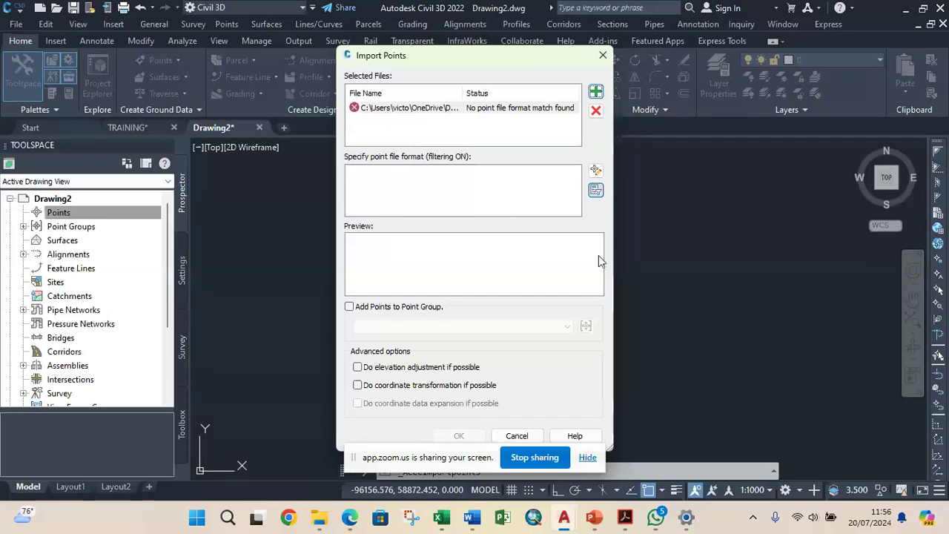
Check TR1.csv in Excel, remove the file from the import's selected files, and close the Import Points dialog.
{"action": "mouse_move", "coordinate": [441, 517]}
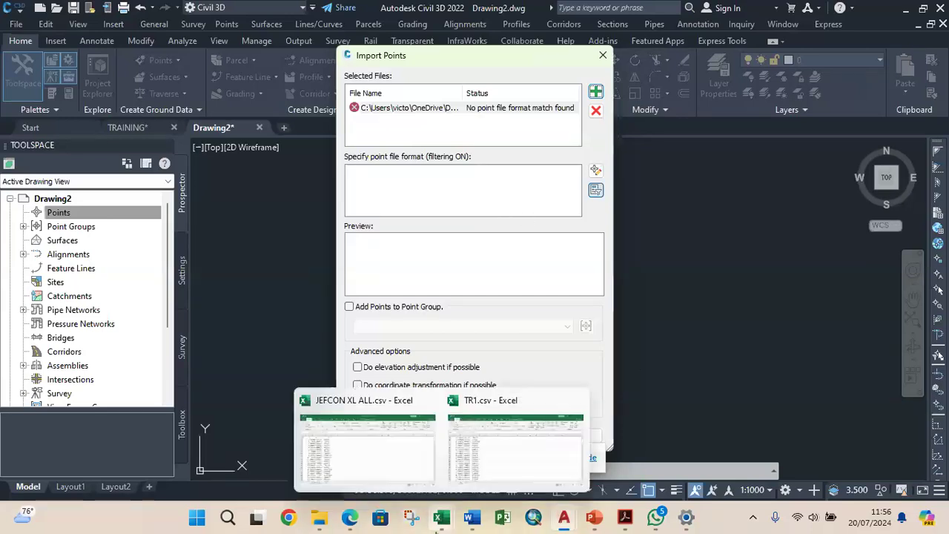
{"action": "left_click", "coordinate": [497, 442]}
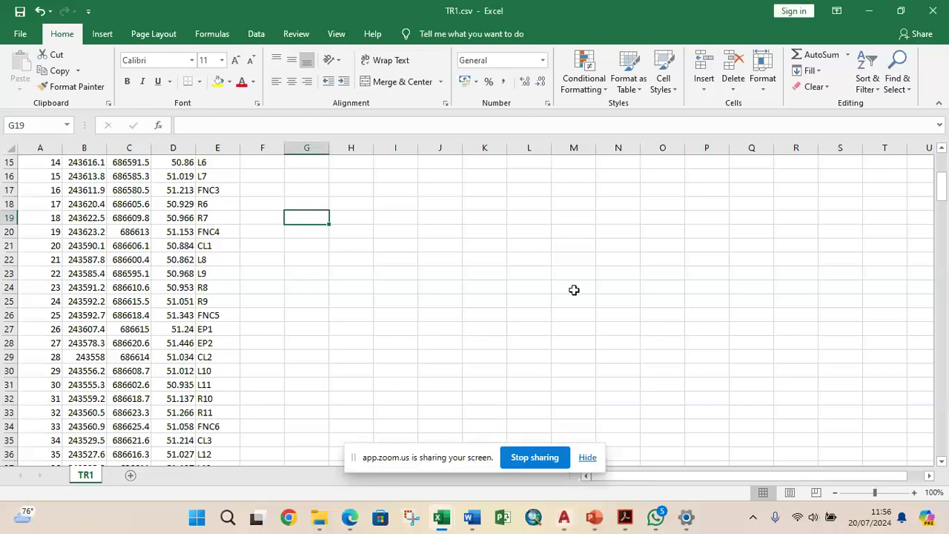
{"action": "left_click", "coordinate": [869, 10]}
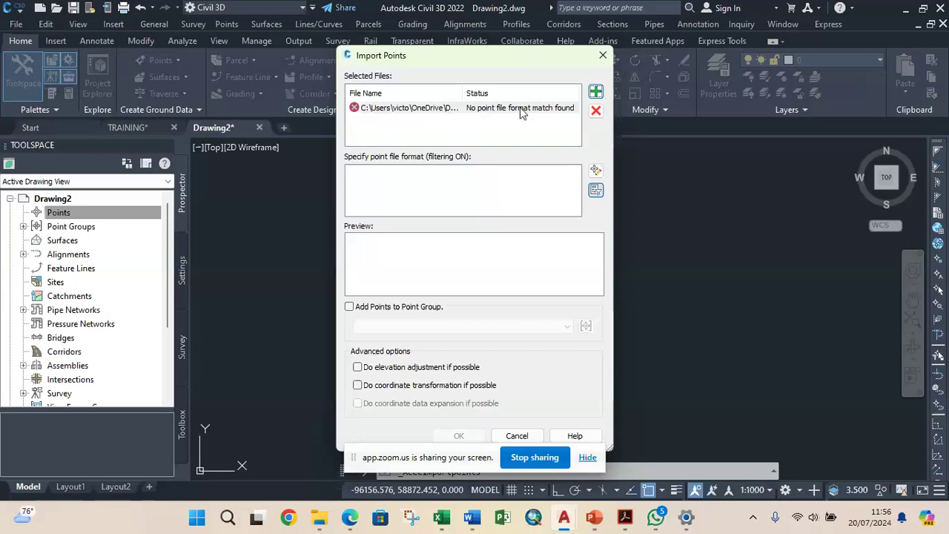
{"action": "left_click", "coordinate": [595, 111]}
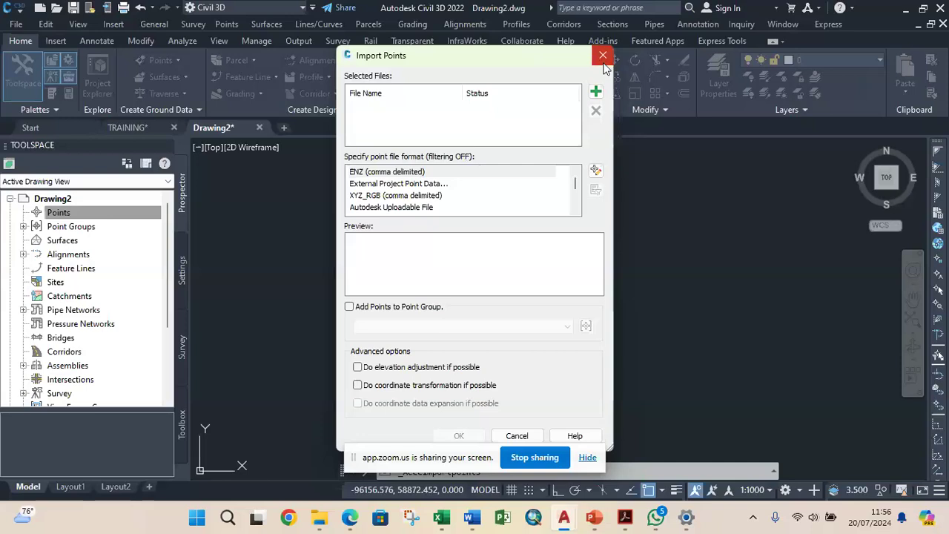
{"action": "left_click", "coordinate": [602, 58]}
Close the TR1.csv workbook in Excel and return to Drawing2 in Civil 3D.
{"action": "mouse_move", "coordinate": [443, 517]}
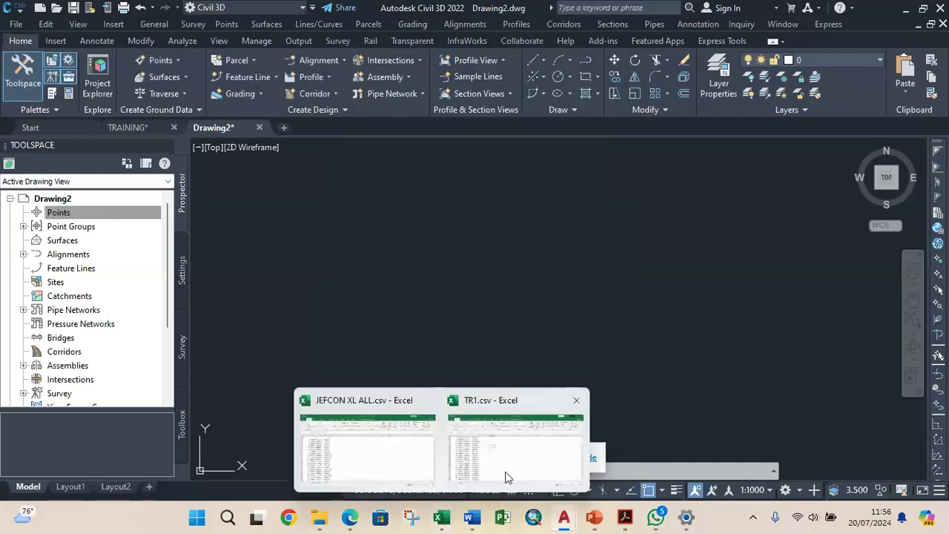
{"action": "left_click", "coordinate": [508, 477]}
{"action": "scroll", "coordinate": [442, 296], "scroll_direction": "up", "scroll_amount": 5}
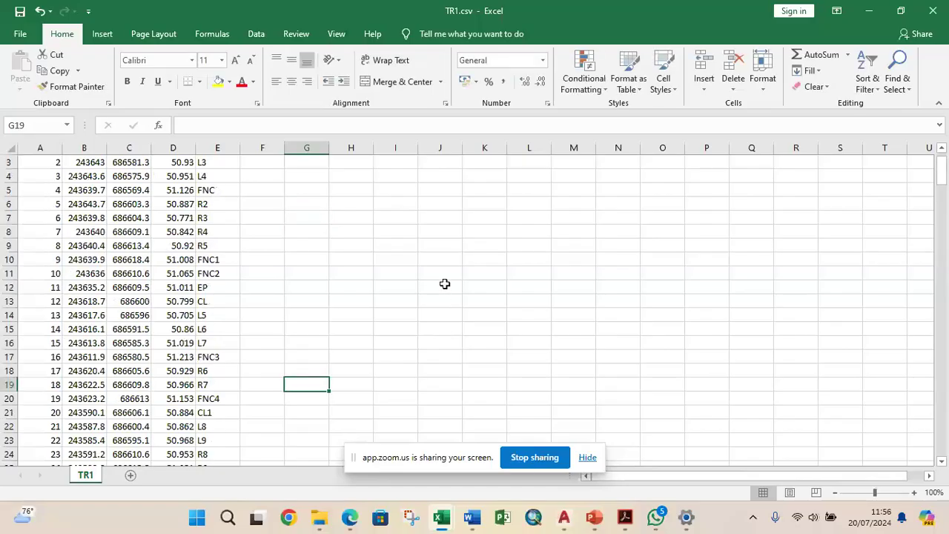
{"action": "left_click", "coordinate": [932, 15]}
{"action": "key", "text": "ctrl+a"}
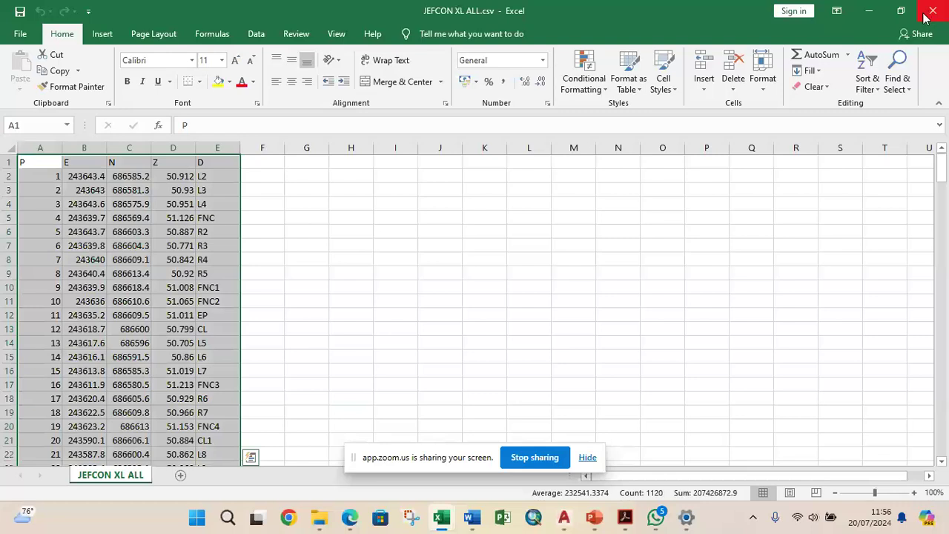
{"action": "left_click", "coordinate": [870, 12]}
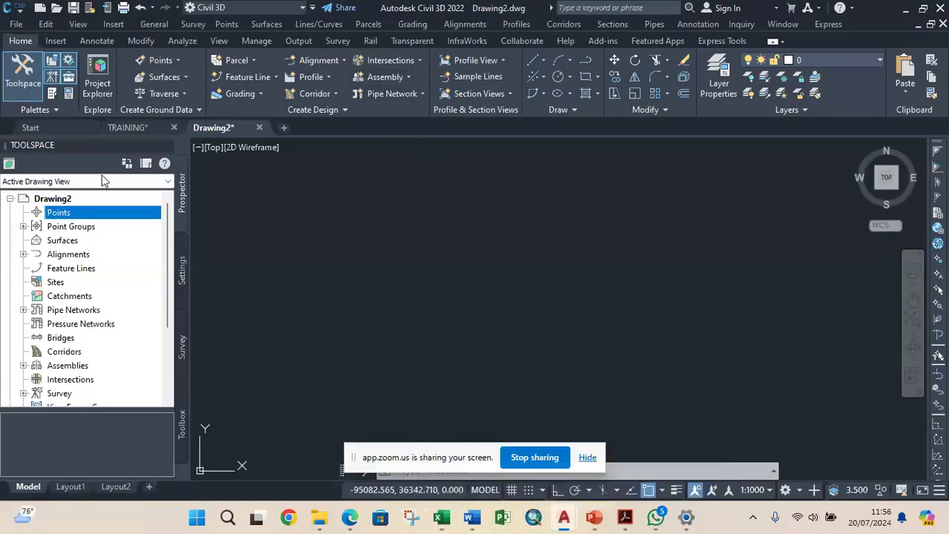
Open the Point Creation Tools and start the Import Points command.
{"action": "left_click", "coordinate": [178, 61]}
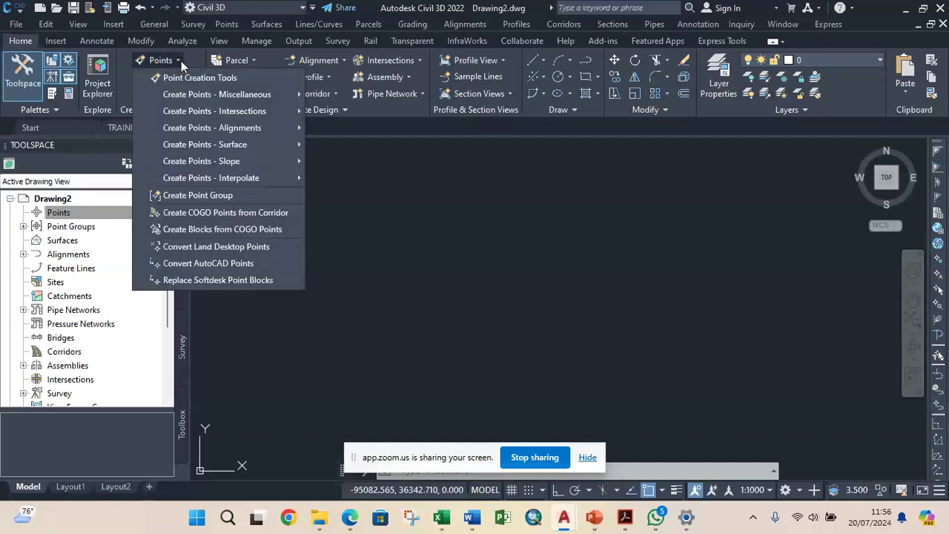
{"action": "left_click", "coordinate": [199, 77]}
{"action": "left_click", "coordinate": [209, 30]}
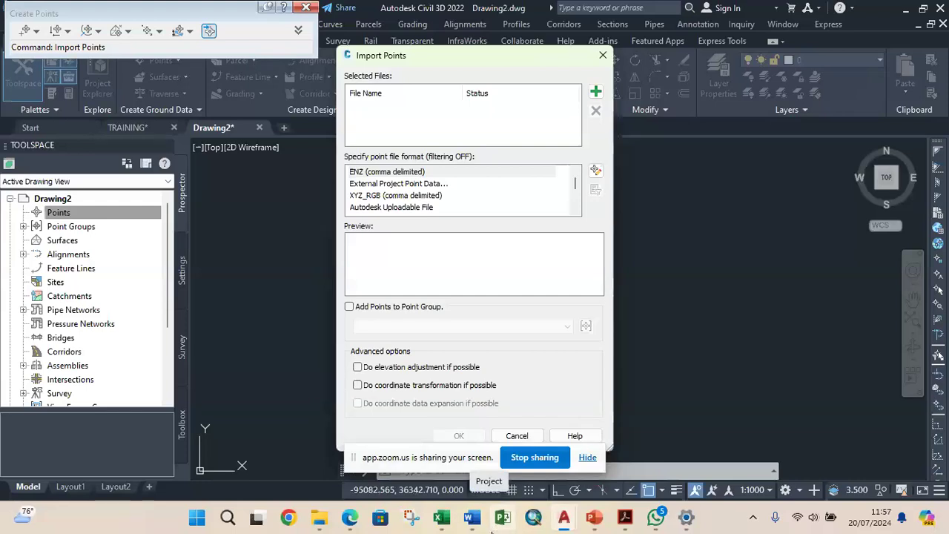
Try to add TR1.csv from the Desktop as the import source again, and close the Import Points dialog.
{"action": "left_click", "coordinate": [596, 93]}
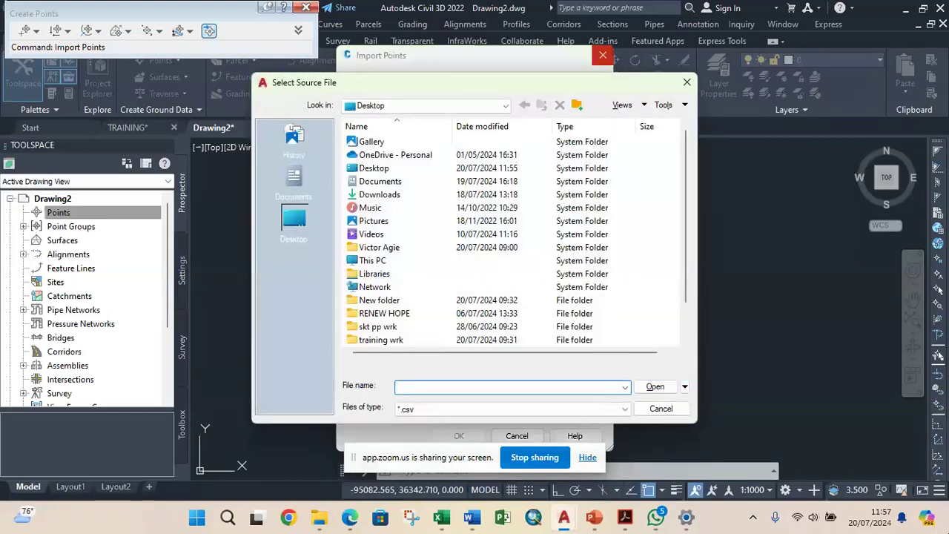
{"action": "scroll", "coordinate": [473, 278], "scroll_direction": "down", "scroll_amount": 1}
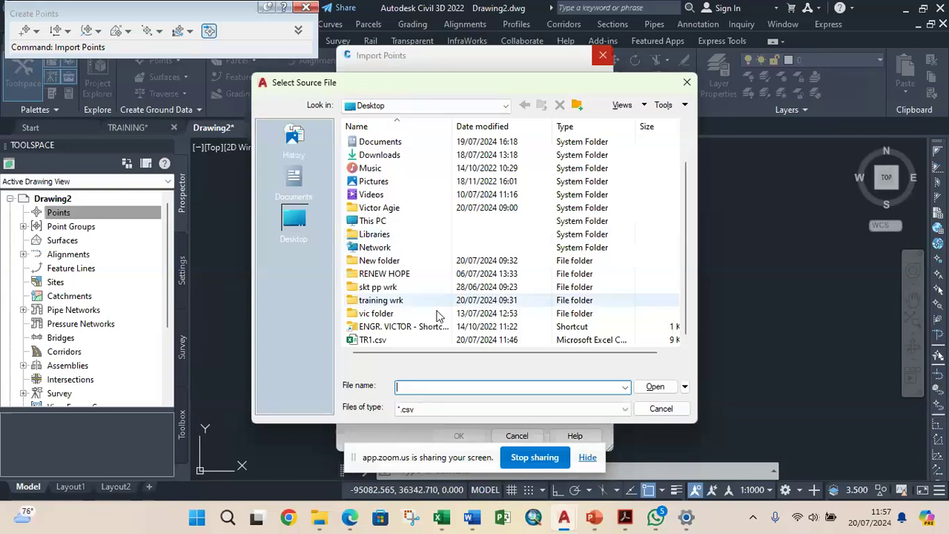
{"action": "left_click", "coordinate": [394, 343]}
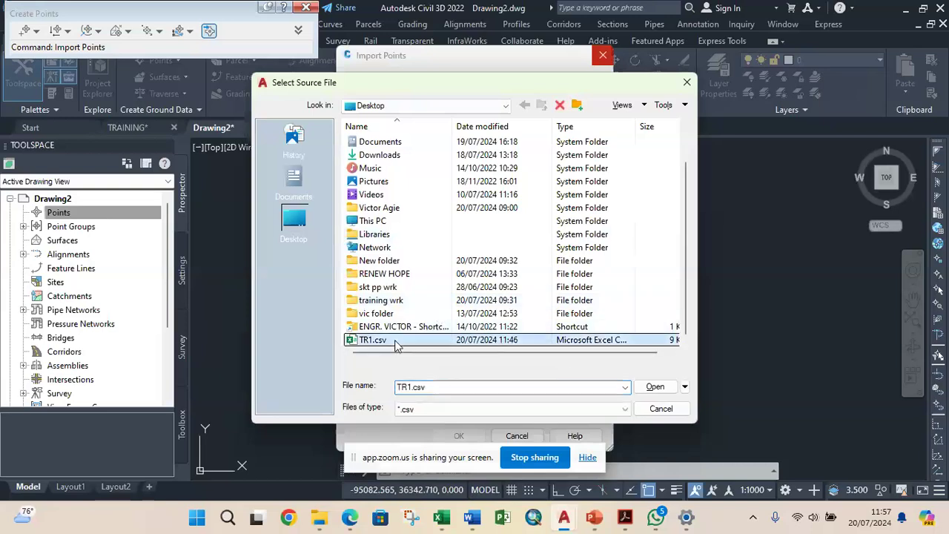
{"action": "left_click", "coordinate": [655, 387]}
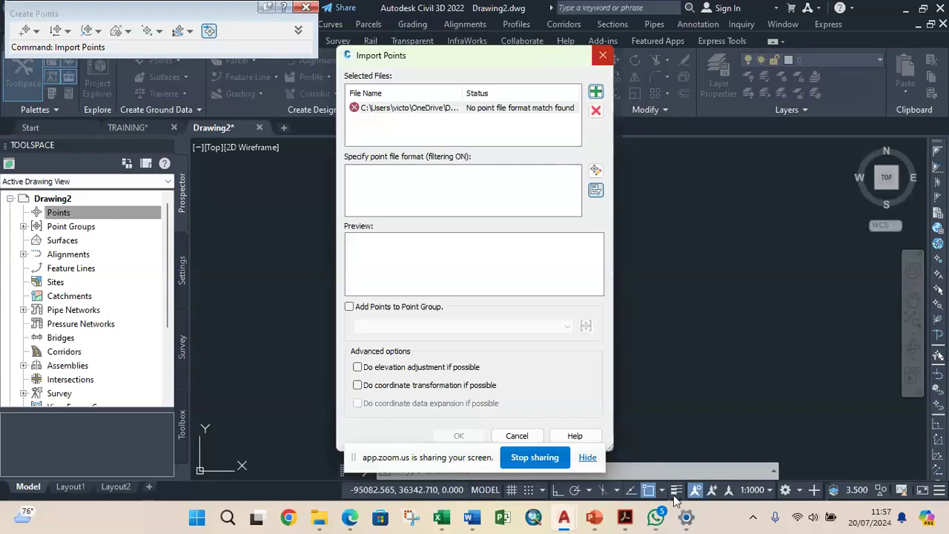
{"action": "mouse_move", "coordinate": [682, 517]}
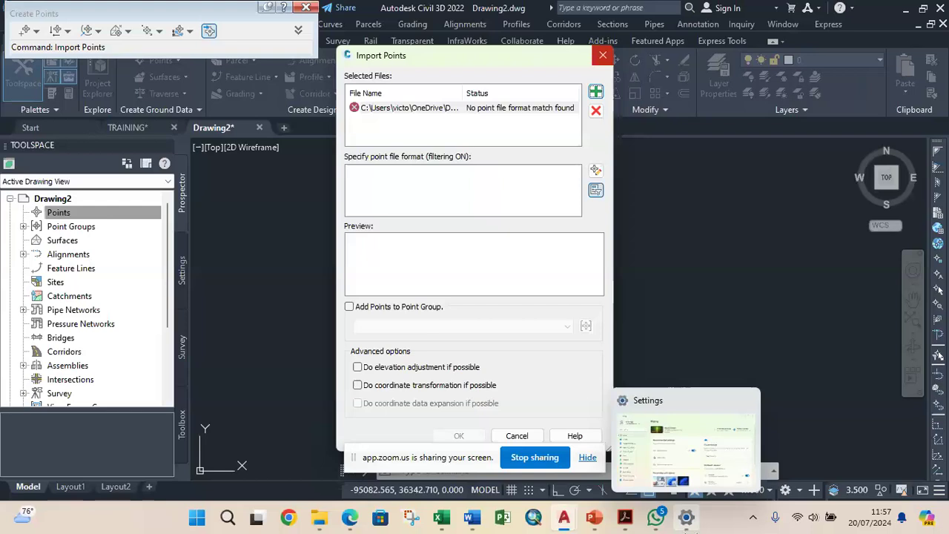
{"action": "left_click", "coordinate": [602, 58]}
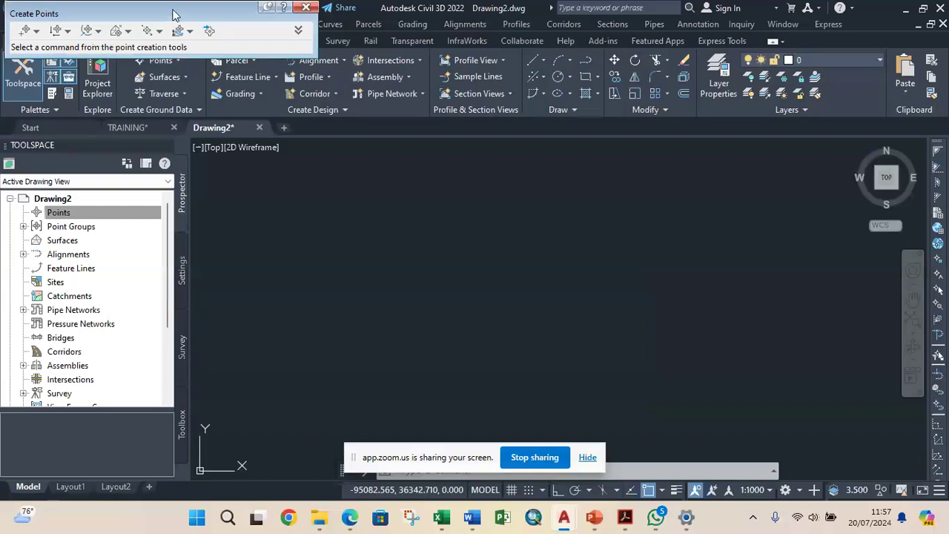
Close the Create Points toolbar, minimize the open windows, and open TR1.csv from the desktop in Excel.
{"action": "left_click", "coordinate": [305, 6]}
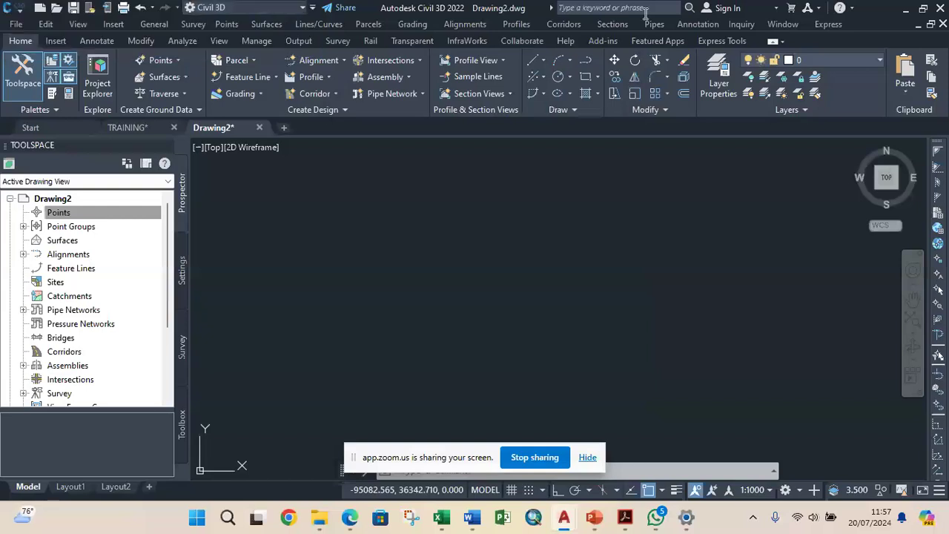
{"action": "left_click", "coordinate": [905, 9]}
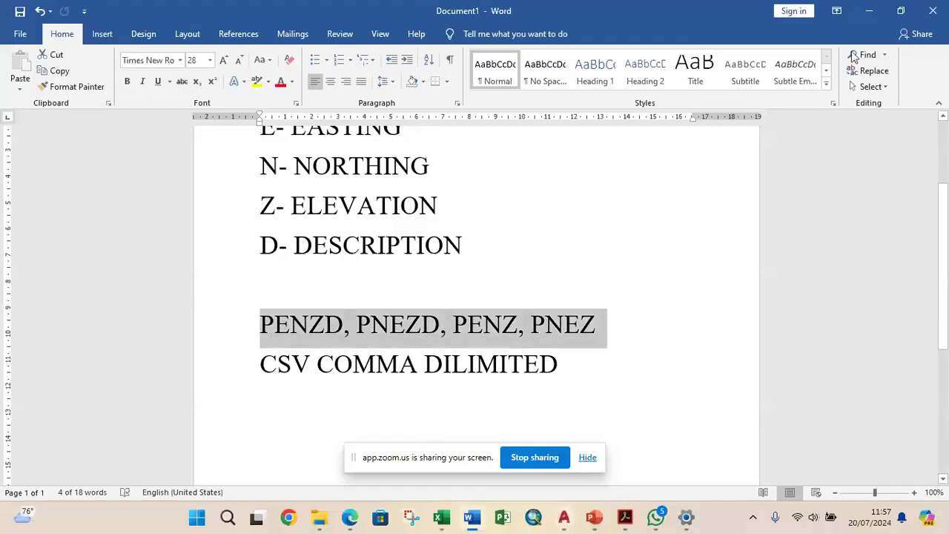
{"action": "left_click", "coordinate": [869, 10]}
{"action": "left_click", "coordinate": [868, 10]}
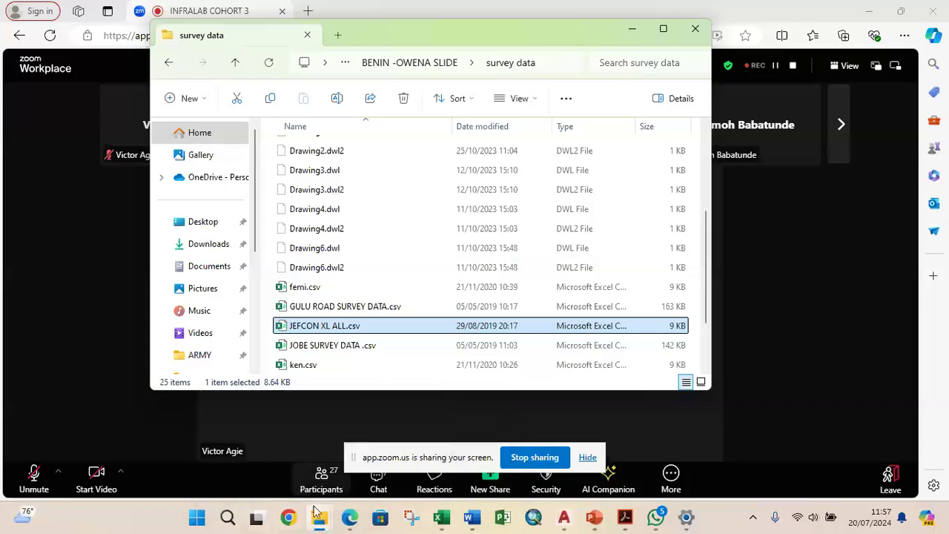
{"action": "left_click", "coordinate": [631, 29]}
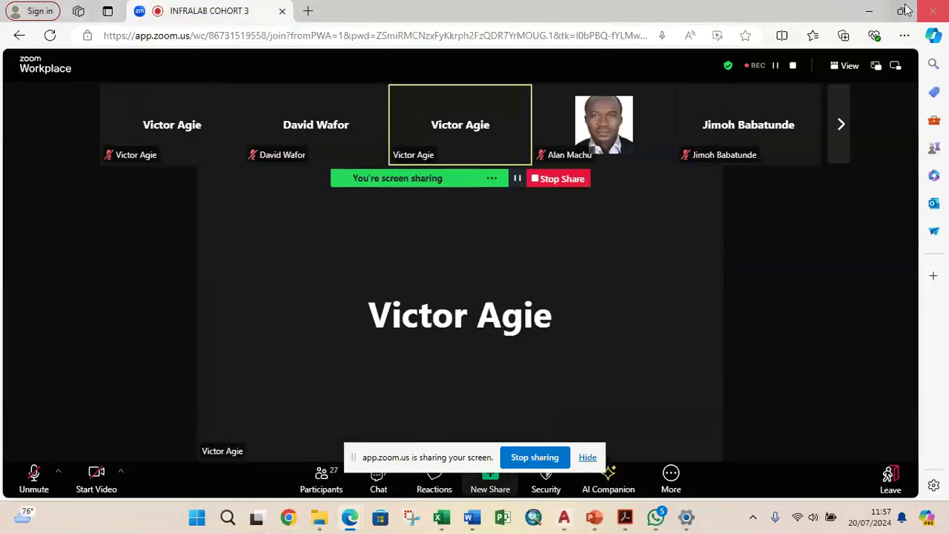
{"action": "left_click", "coordinate": [869, 11]}
{"action": "left_click", "coordinate": [867, 9]}
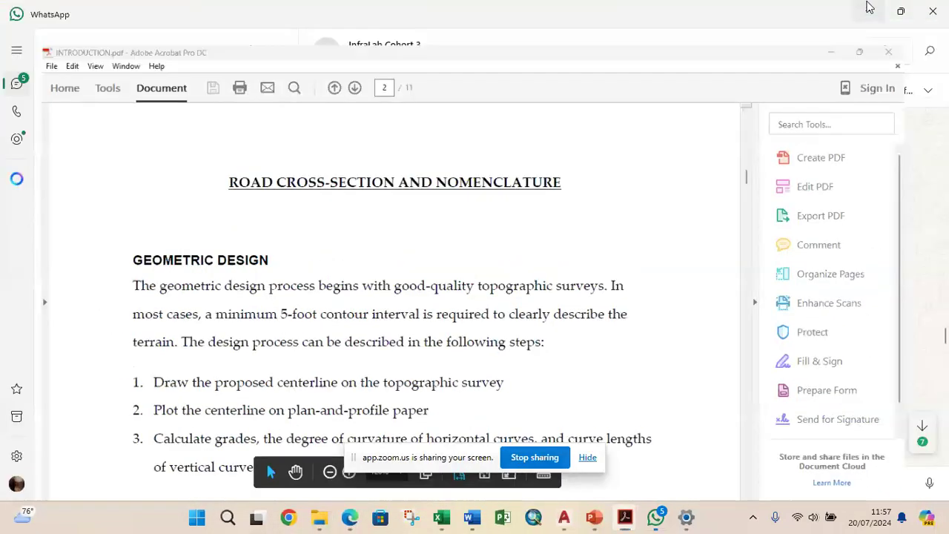
{"action": "left_click", "coordinate": [868, 9]}
{"action": "left_click", "coordinate": [869, 10]}
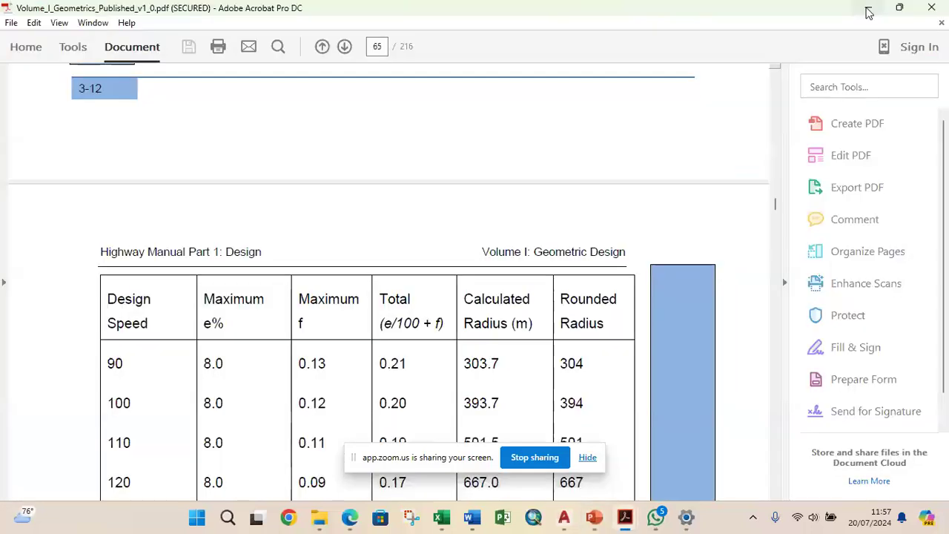
{"action": "left_click", "coordinate": [868, 10]}
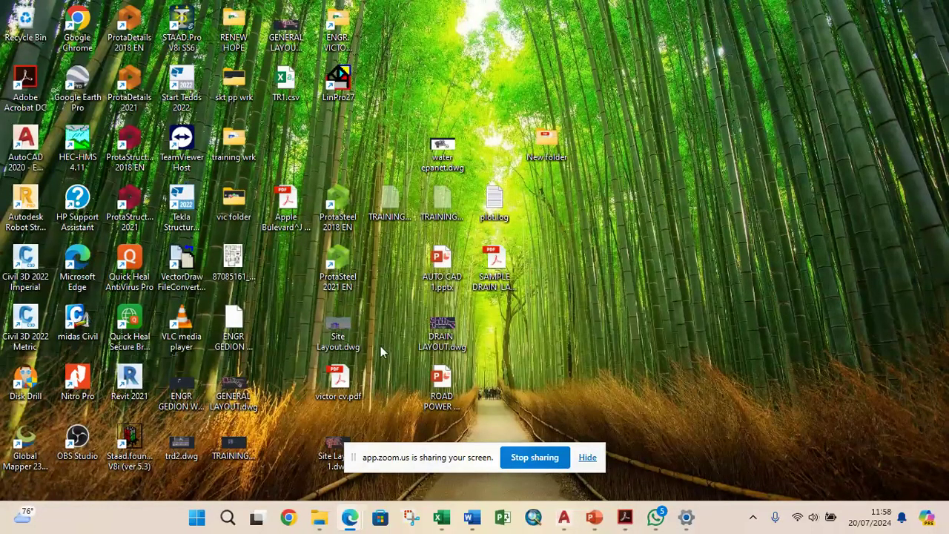
{"action": "double_click", "coordinate": [290, 84]}
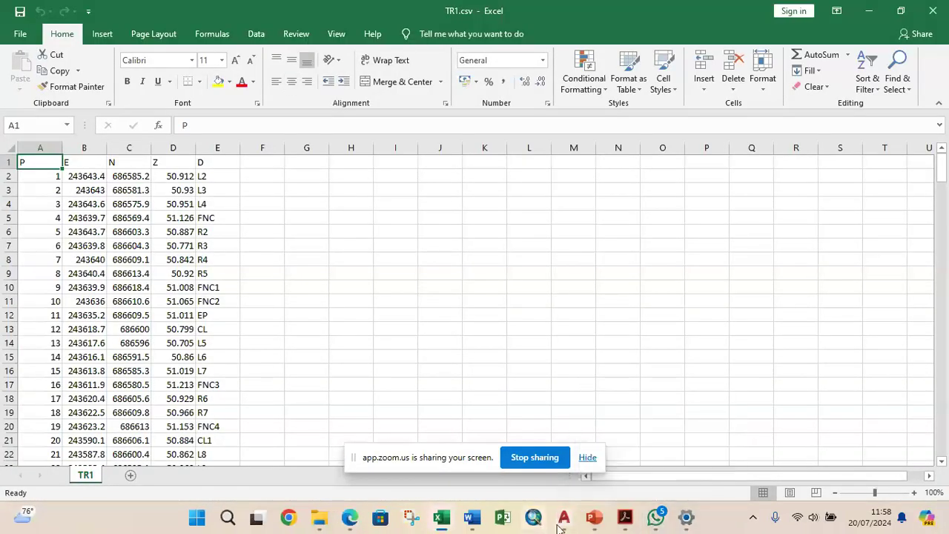
{"action": "mouse_move", "coordinate": [563, 519]}
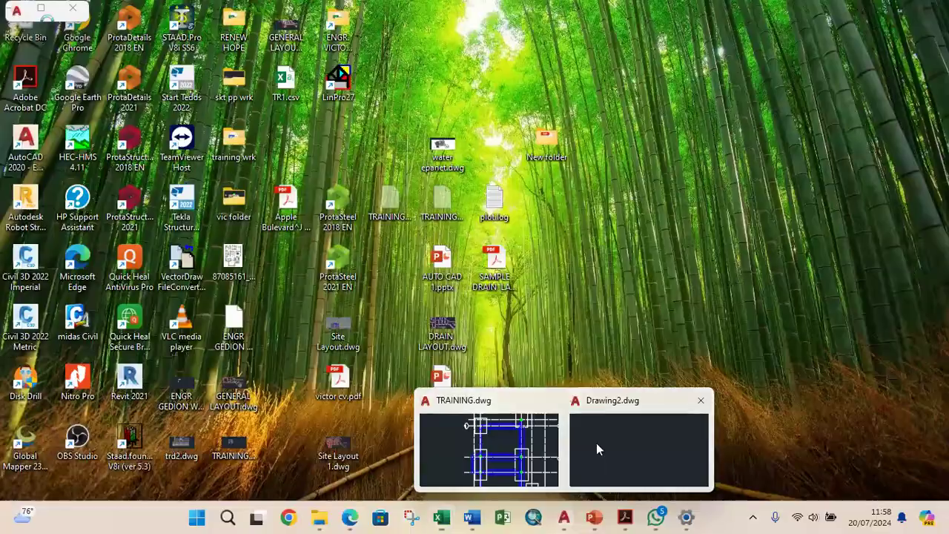
{"action": "left_click", "coordinate": [597, 449]}
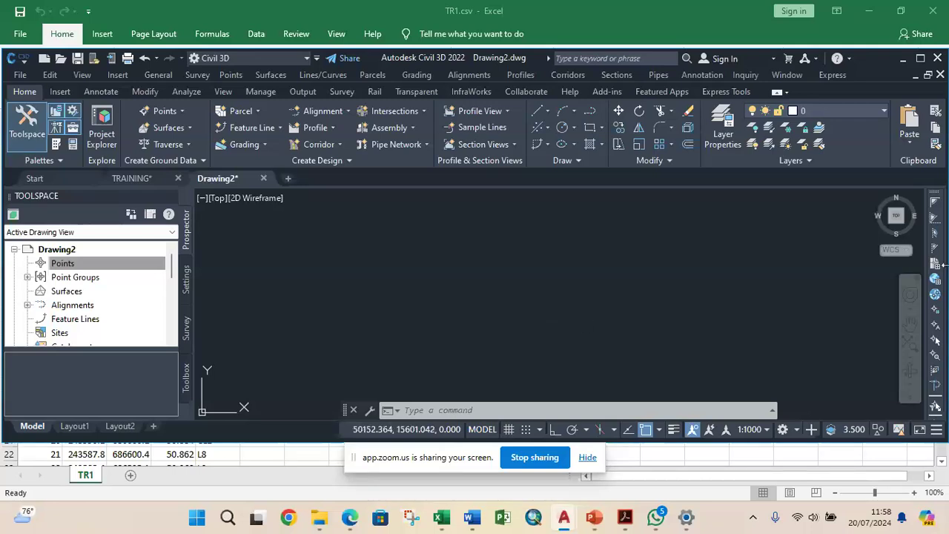
{"action": "left_click", "coordinate": [920, 61]}
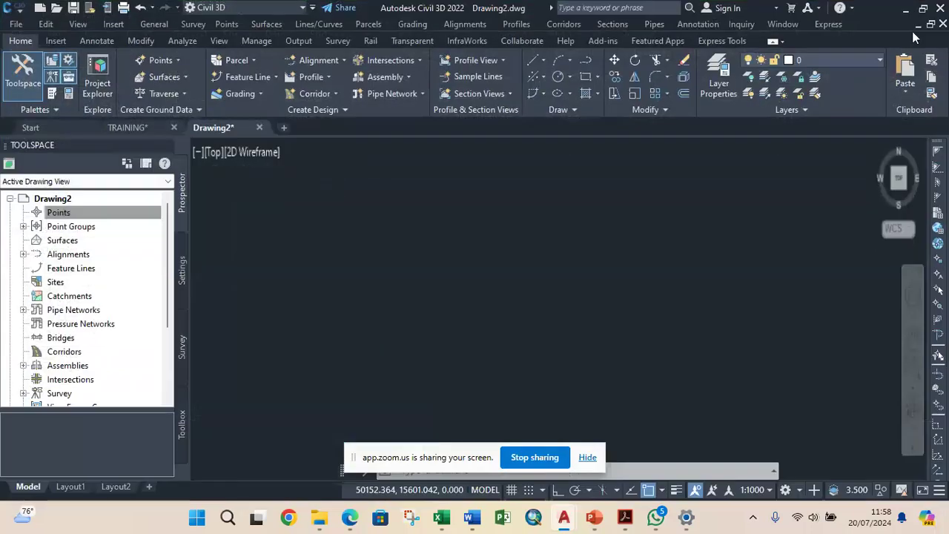
{"action": "left_click", "coordinate": [905, 9]}
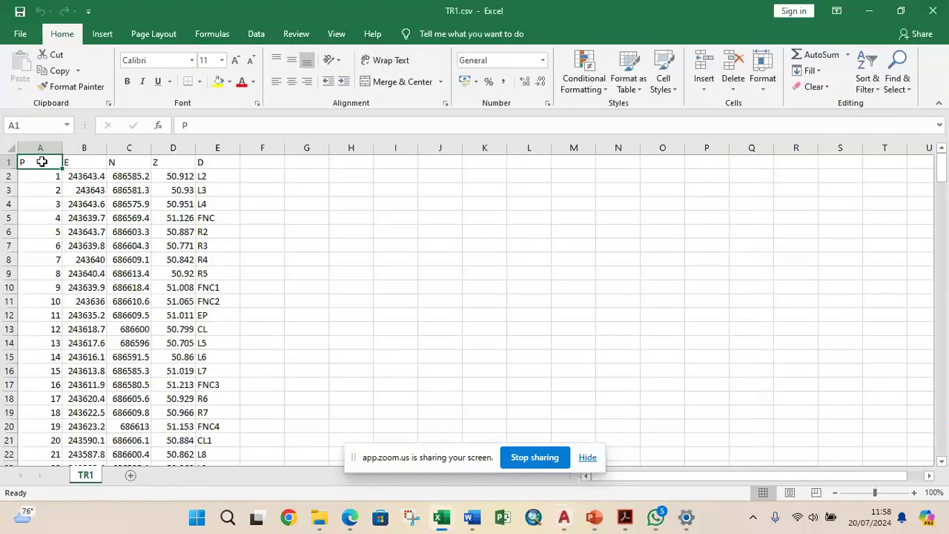
Copy the whole point table from TR1.csv, including its P, E, N, Z, D header row, into a new blank workbook.
{"action": "left_click_drag", "start_coordinate": [40, 160], "coordinate": [216, 160]}
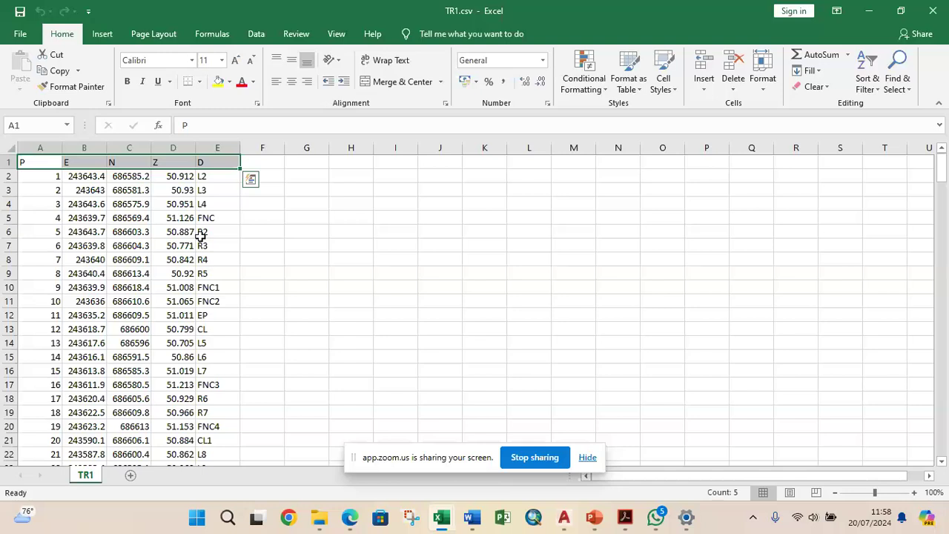
{"action": "left_click_drag", "start_coordinate": [41, 163], "coordinate": [152, 189]}
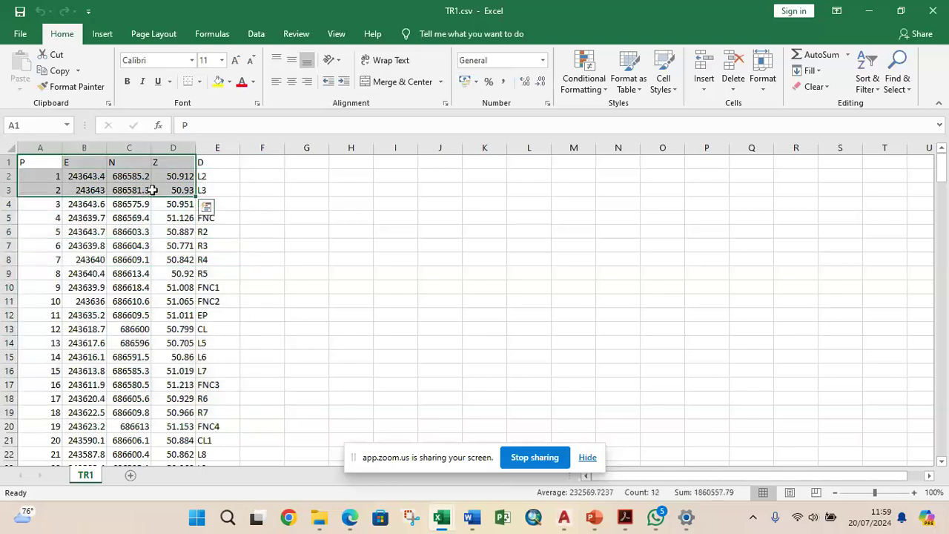
{"action": "left_click", "coordinate": [254, 188]}
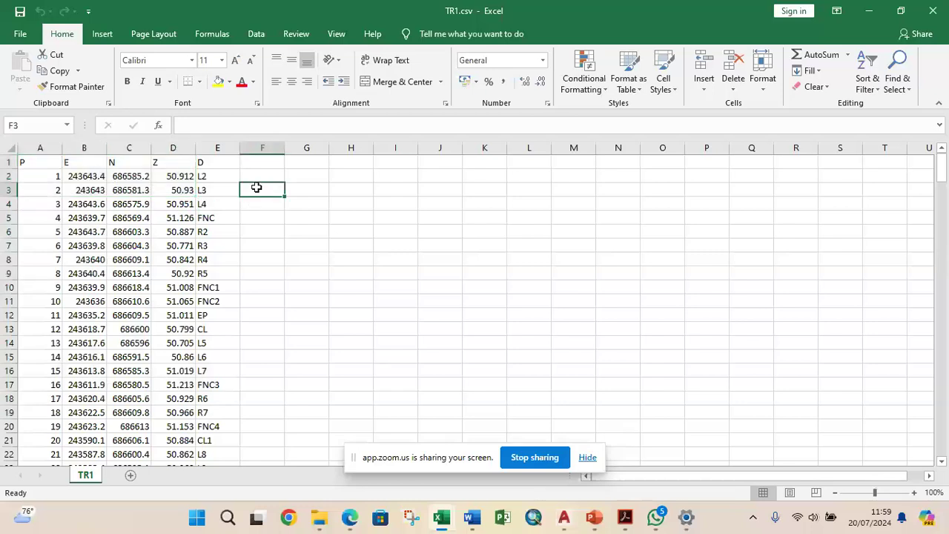
{"action": "left_click", "coordinate": [58, 163]}
{"action": "key", "text": "ctrl+shift+End"}
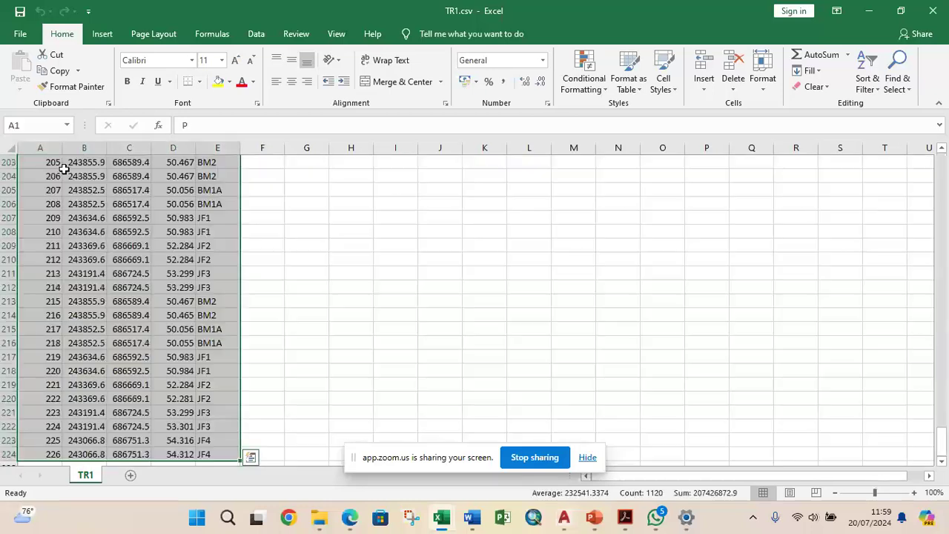
{"action": "key", "text": "ctrl+c"}
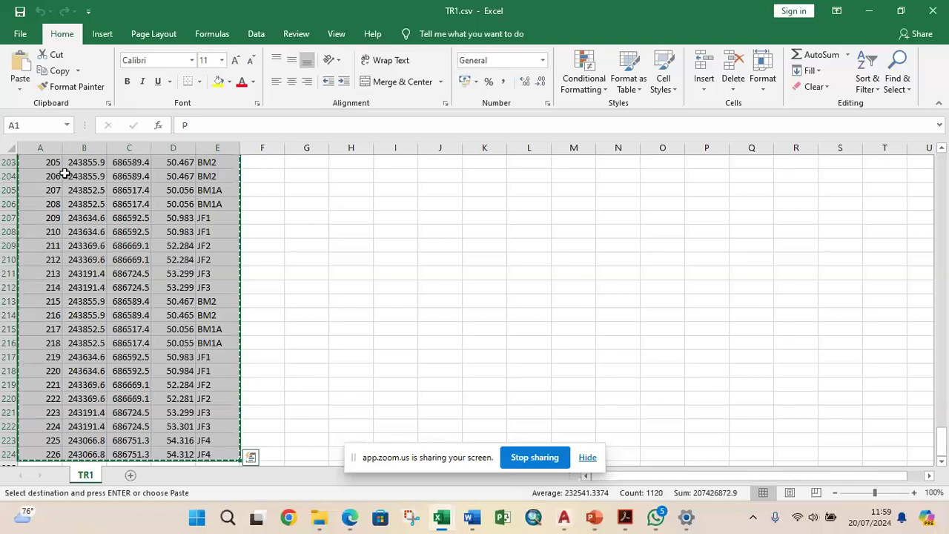
{"action": "key", "text": "ctrl+n"}
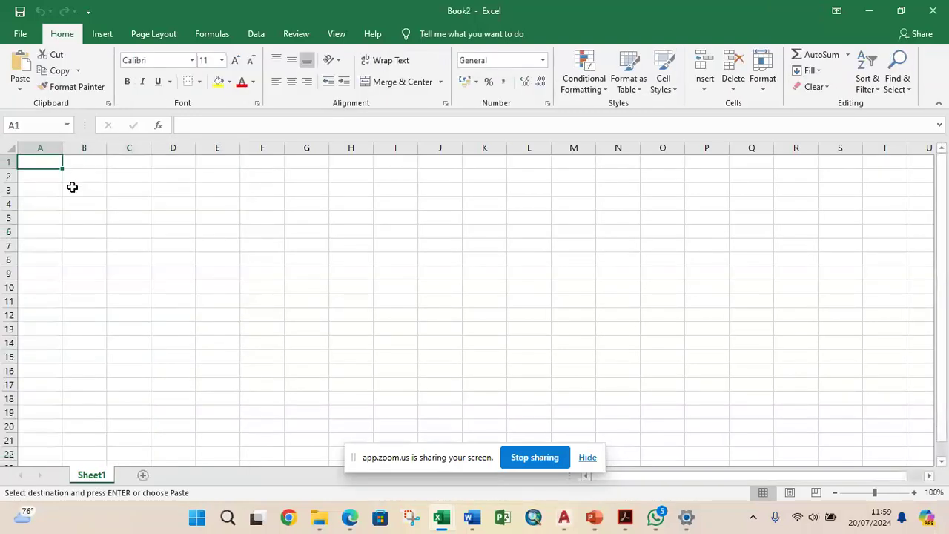
{"action": "key", "text": "ctrl+v"}
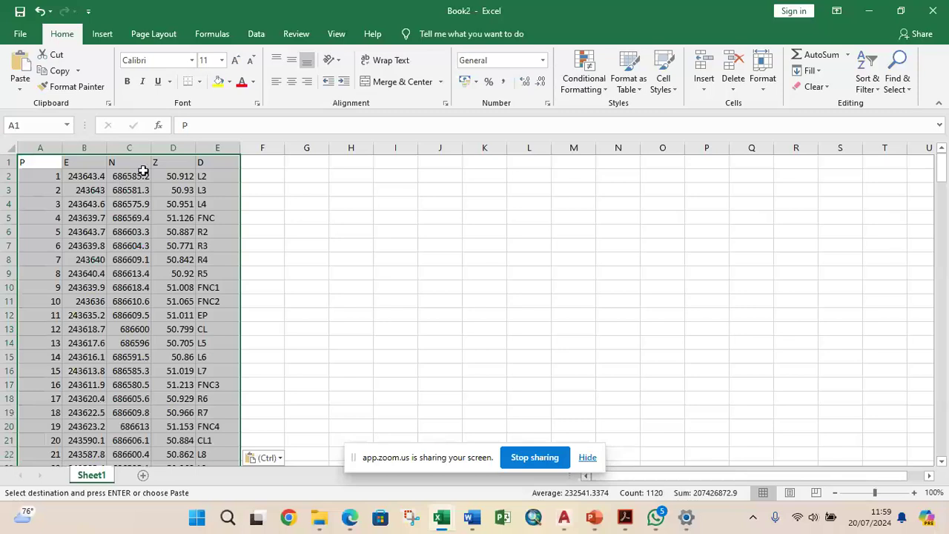
Delete the P, E, N, Z, D header row from the new workbook so the data starts at row 1.
{"action": "left_click", "coordinate": [9, 162]}
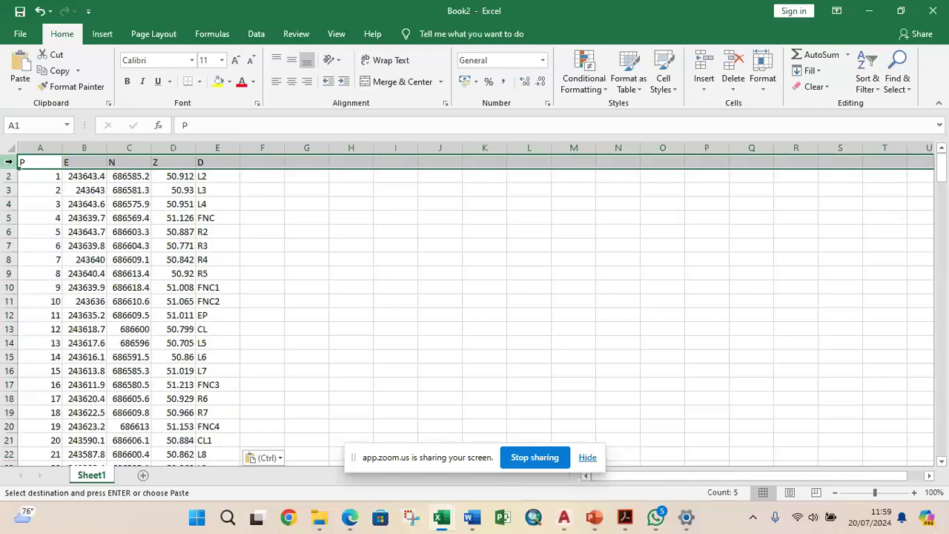
{"action": "right_click", "coordinate": [45, 162]}
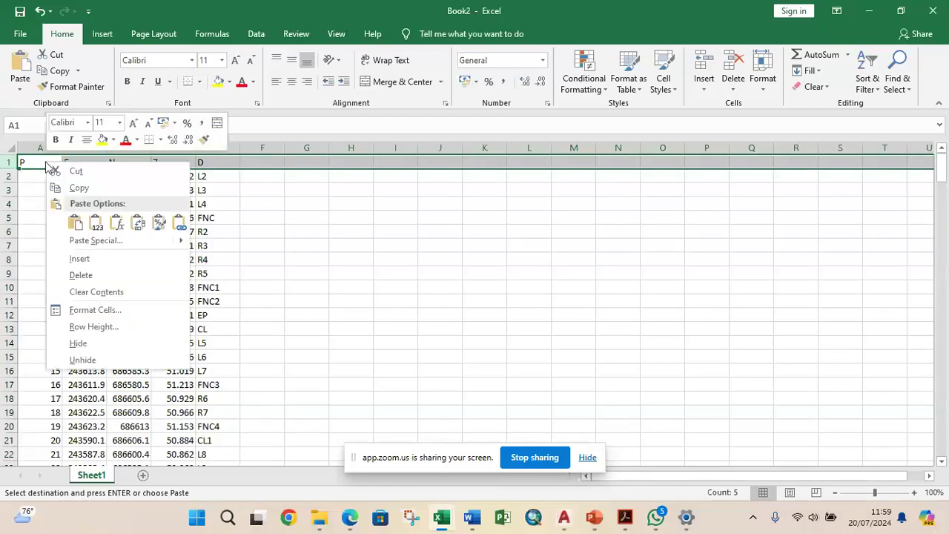
{"action": "left_click", "coordinate": [81, 276]}
{"action": "left_click", "coordinate": [376, 289]}
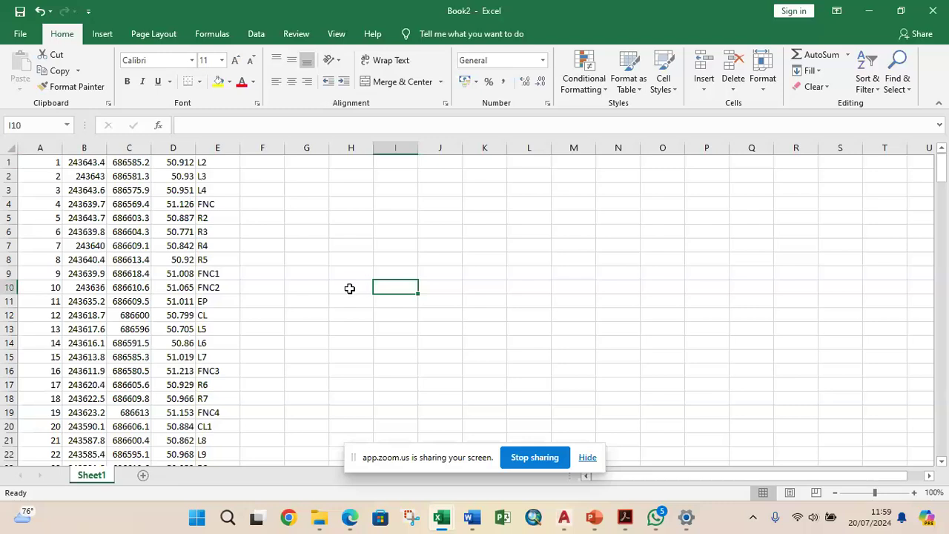
Save the new workbook to the Desktop as TR1N in CSV (Comma delimited) format.
{"action": "left_click", "coordinate": [20, 33]}
{"action": "left_click", "coordinate": [54, 221]}
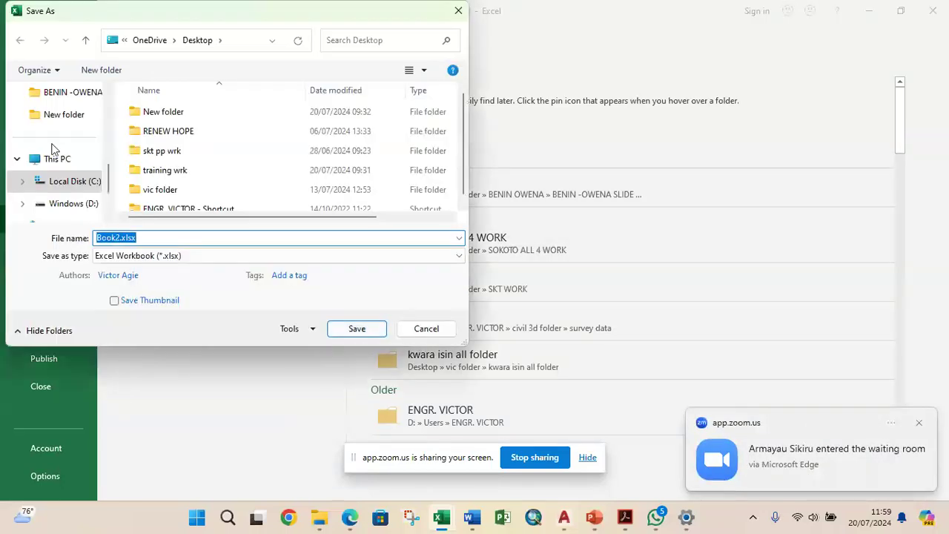
{"action": "scroll", "coordinate": [63, 148], "scroll_direction": "up", "scroll_amount": 5}
{"action": "left_click", "coordinate": [74, 122]}
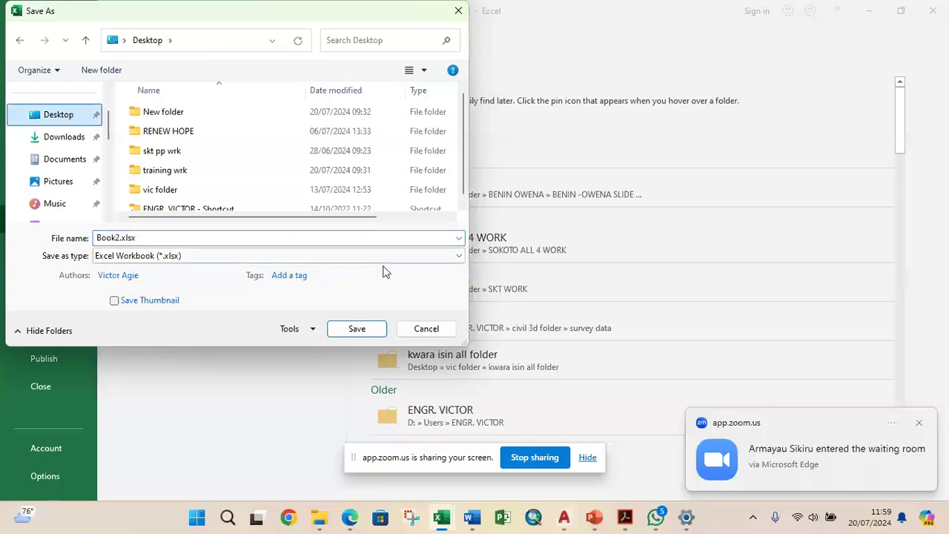
{"action": "left_click", "coordinate": [426, 256]}
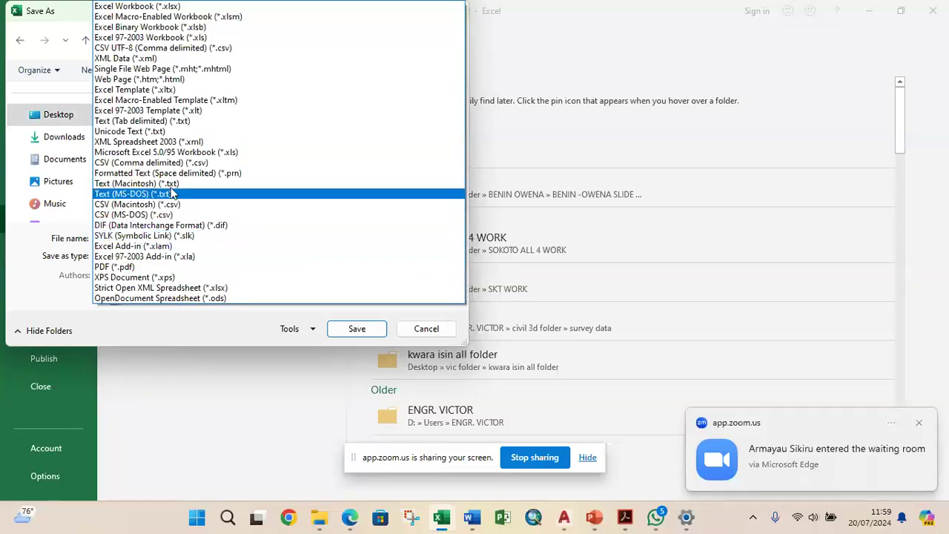
{"action": "left_click", "coordinate": [175, 162]}
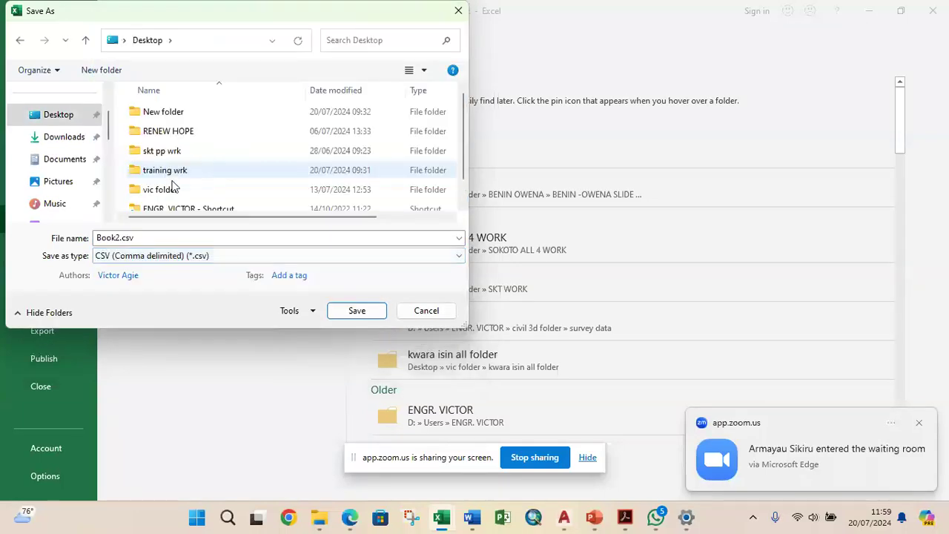
{"action": "left_click", "coordinate": [145, 237]}
{"action": "type", "text": "T"}
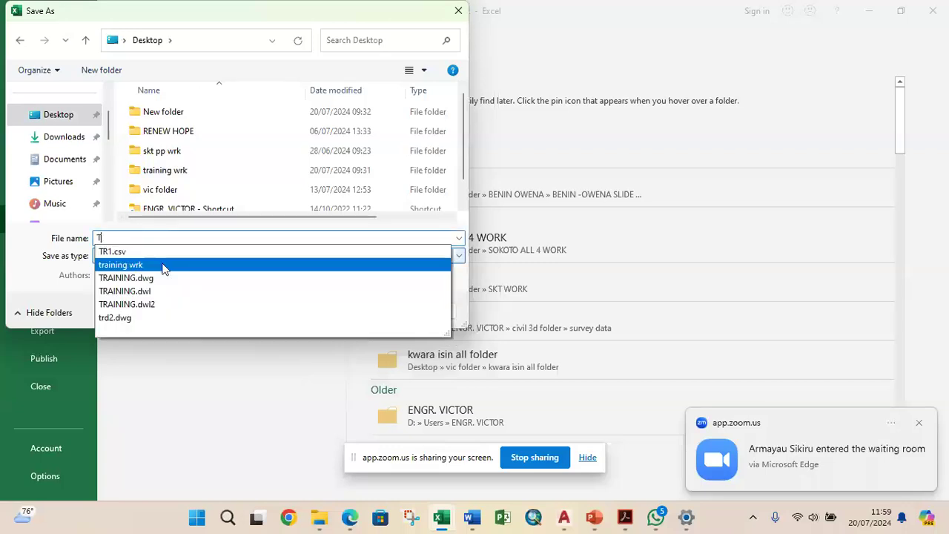
{"action": "type", "text": "R1N"}
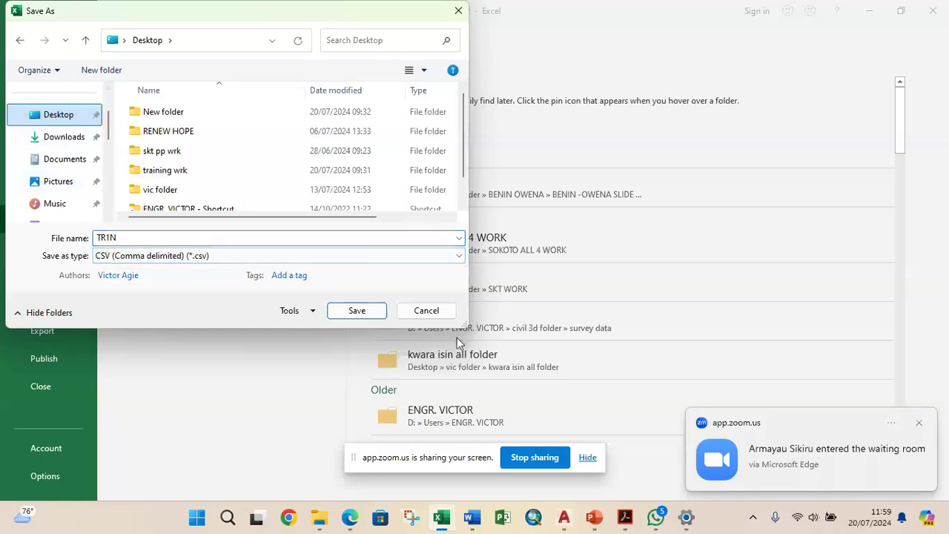
{"action": "left_click", "coordinate": [352, 312]}
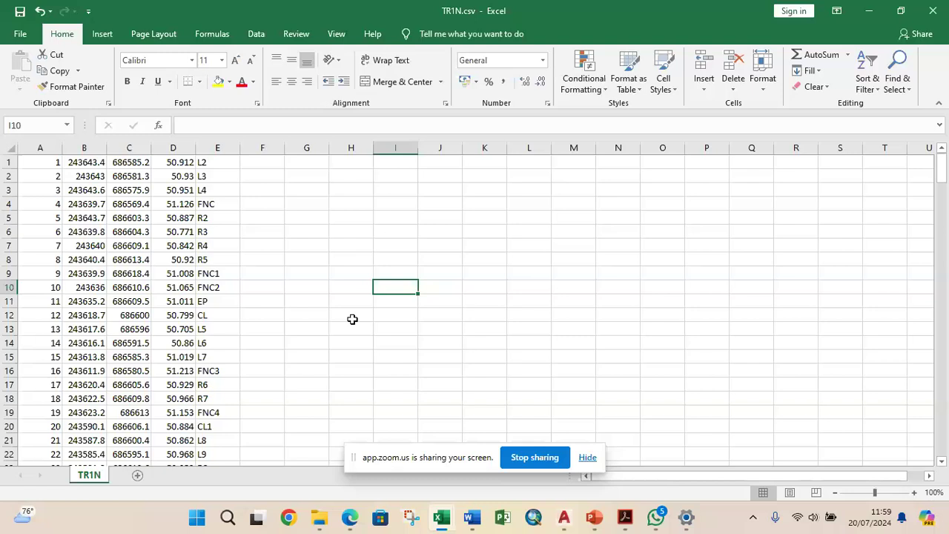
Close TR1N.csv, minimize the other Excel workbooks, and switch to Drawing2 in Civil 3D.
{"action": "left_click", "coordinate": [935, 14]}
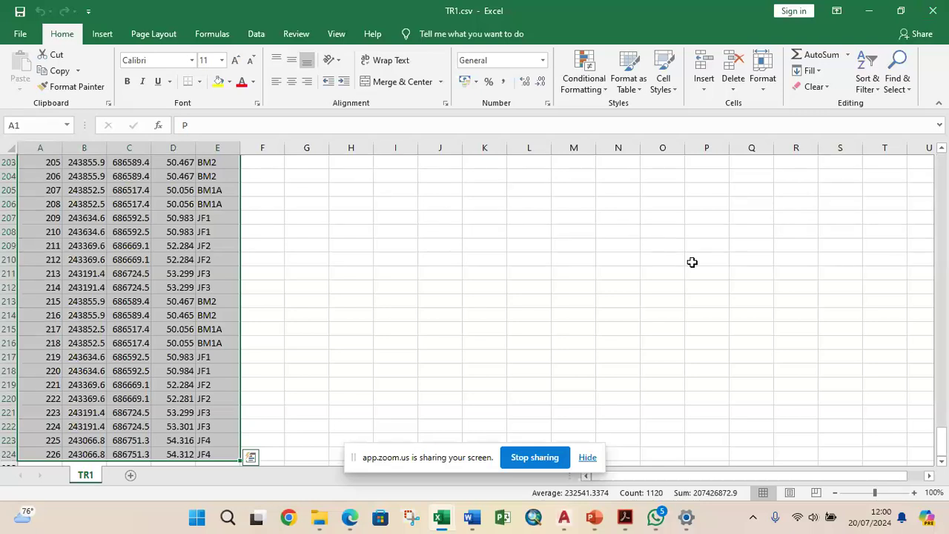
{"action": "left_click", "coordinate": [868, 13]}
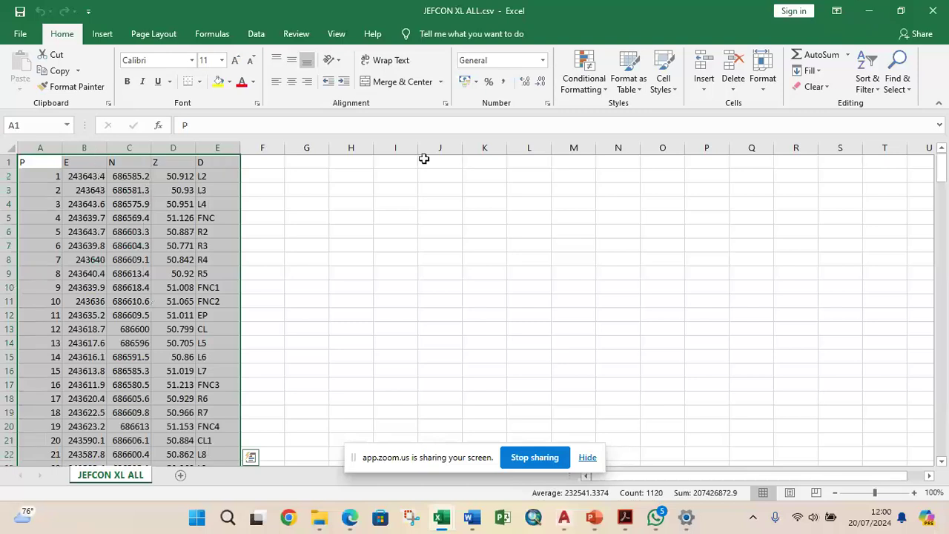
{"action": "left_click", "coordinate": [868, 13]}
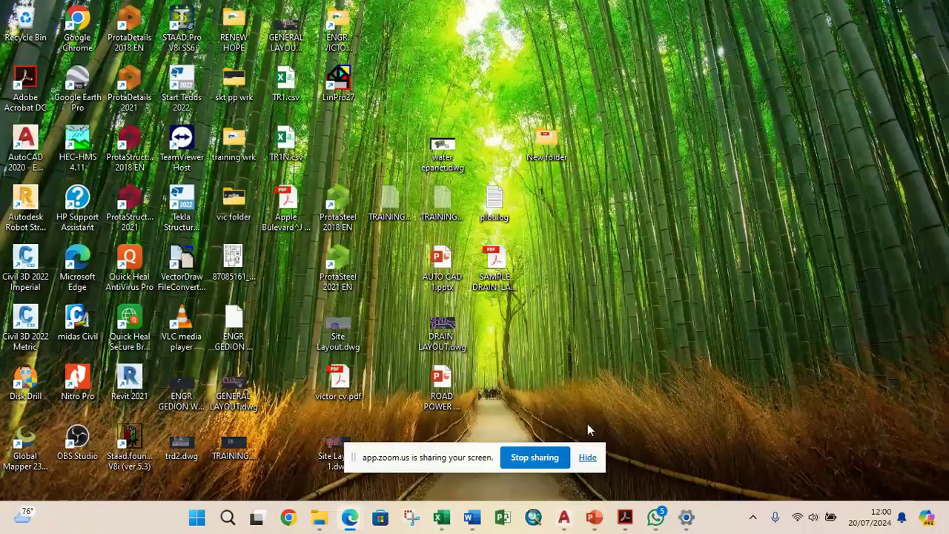
{"action": "mouse_move", "coordinate": [564, 517]}
{"action": "left_click", "coordinate": [629, 458]}
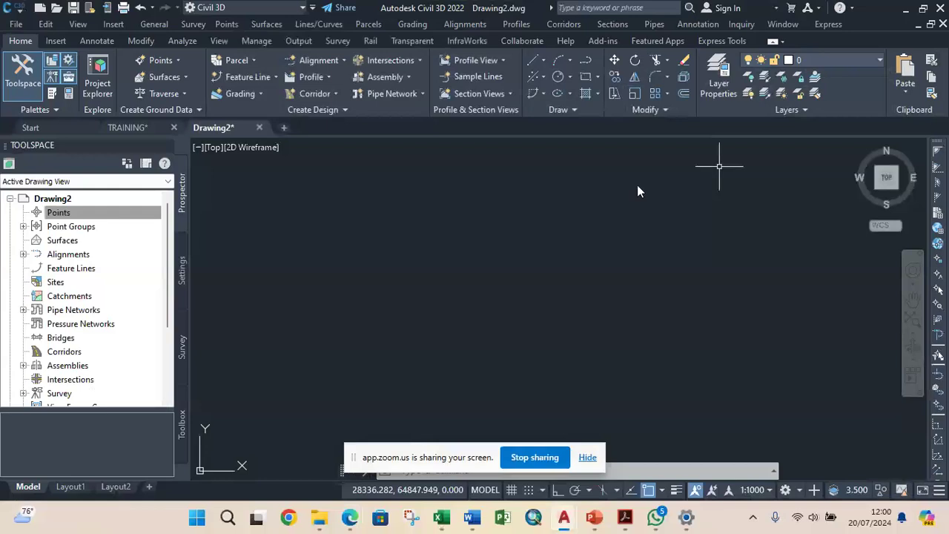
Start the Import Points command in Drawing2.
{"action": "left_click", "coordinate": [232, 24]}
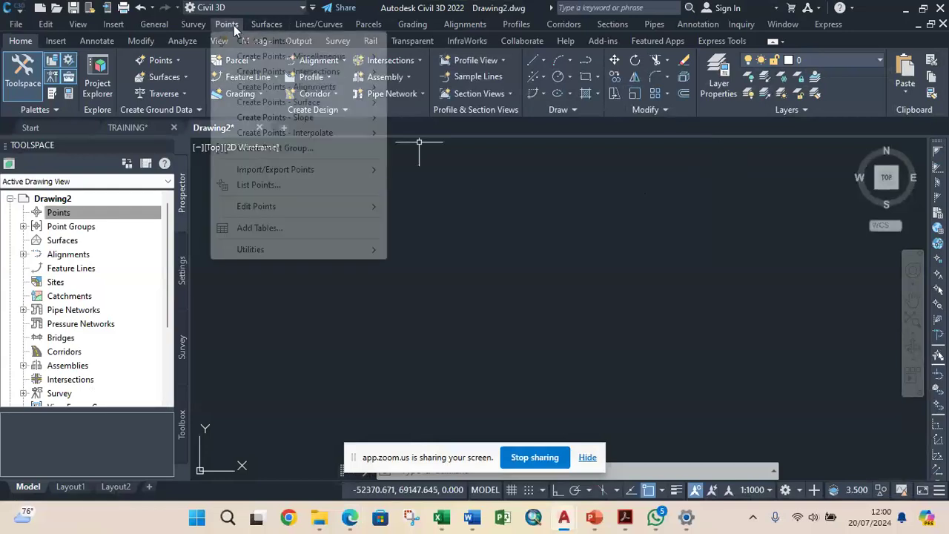
{"action": "mouse_move", "coordinate": [311, 170]}
{"action": "left_click", "coordinate": [422, 170]}
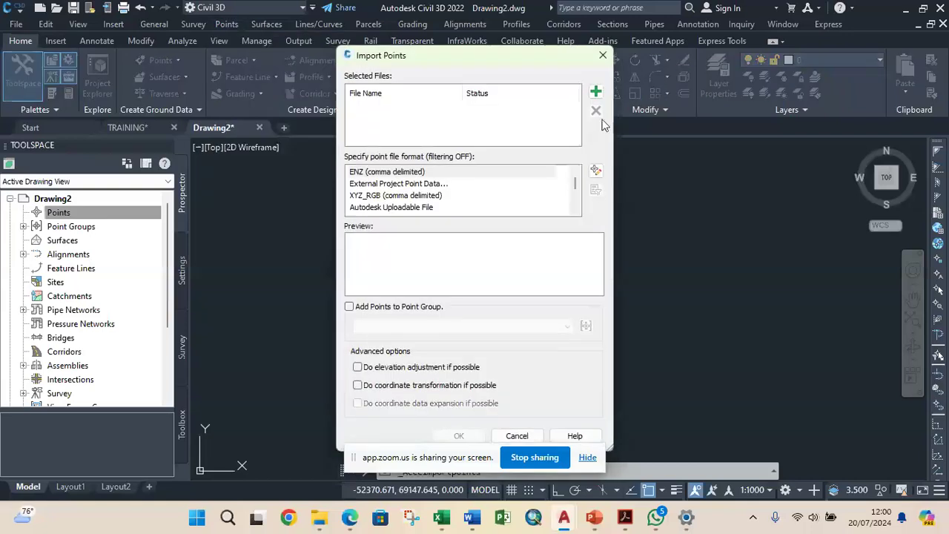
Add TR1N.csv from the Desktop to the point import and choose the PENZD (comma delimited) format.
{"action": "left_click", "coordinate": [595, 91]}
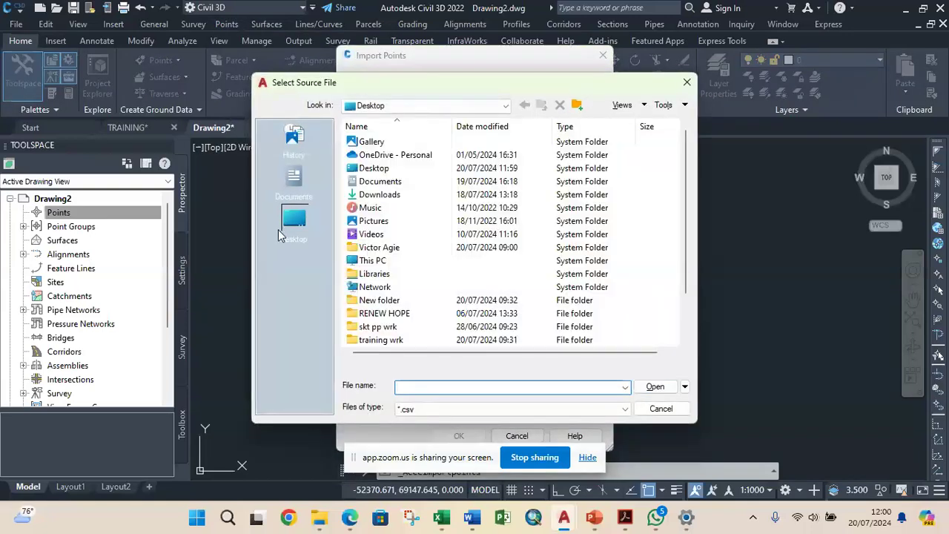
{"action": "scroll", "coordinate": [415, 296], "scroll_direction": "down", "scroll_amount": 2}
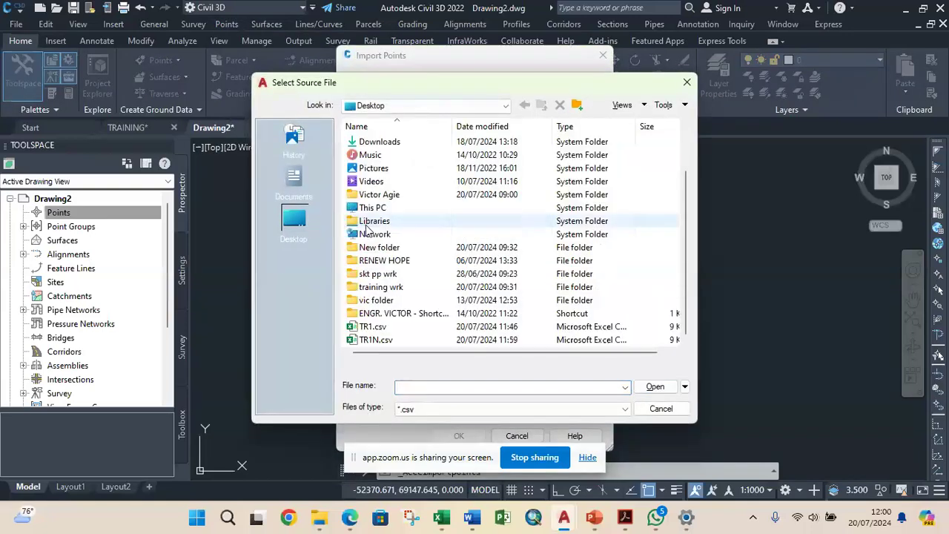
{"action": "left_click", "coordinate": [407, 343]}
{"action": "left_click", "coordinate": [655, 387]}
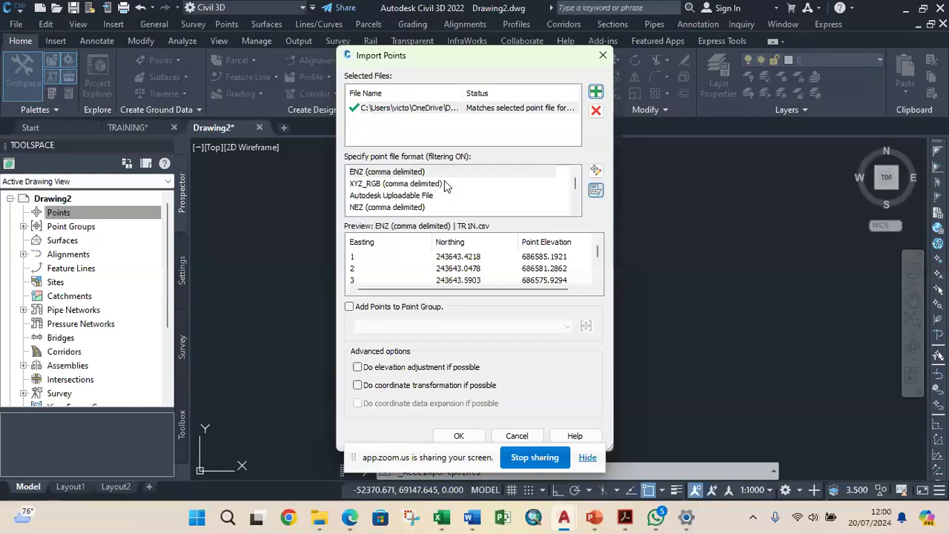
{"action": "left_click", "coordinate": [575, 210]}
{"action": "left_click", "coordinate": [576, 210]}
{"action": "left_click", "coordinate": [575, 210]}
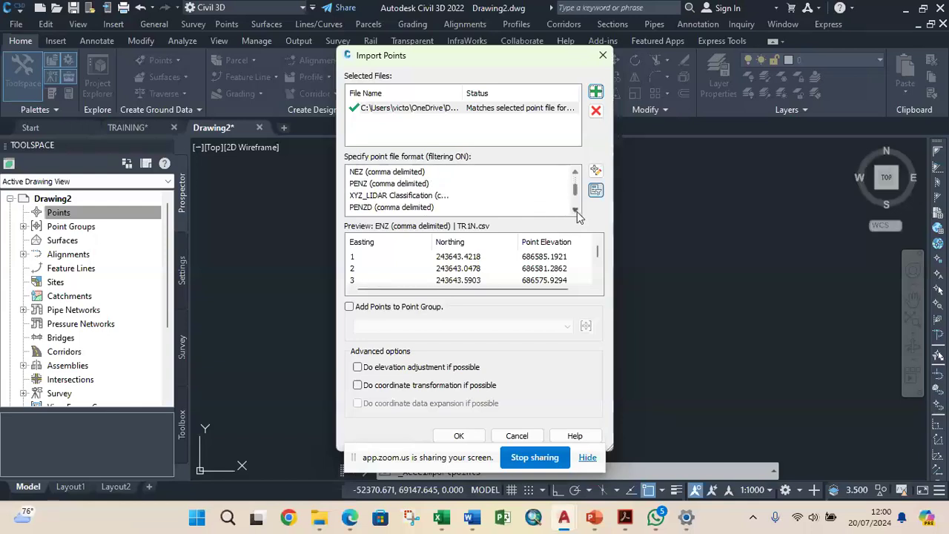
{"action": "left_click", "coordinate": [420, 208]}
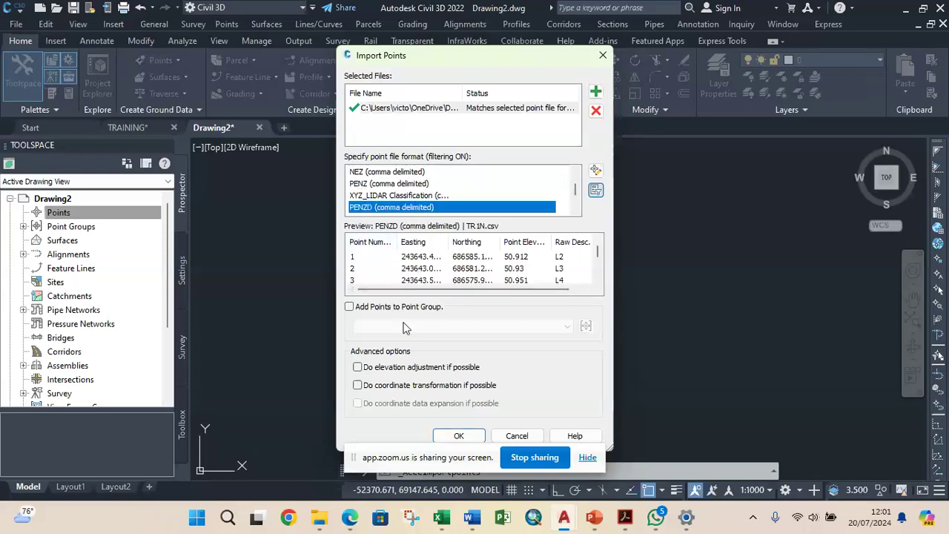
Review the header order and first data rows of TR1.csv in Excel, return to Civil 3D and cancel the point import.
{"action": "mouse_move", "coordinate": [441, 517]}
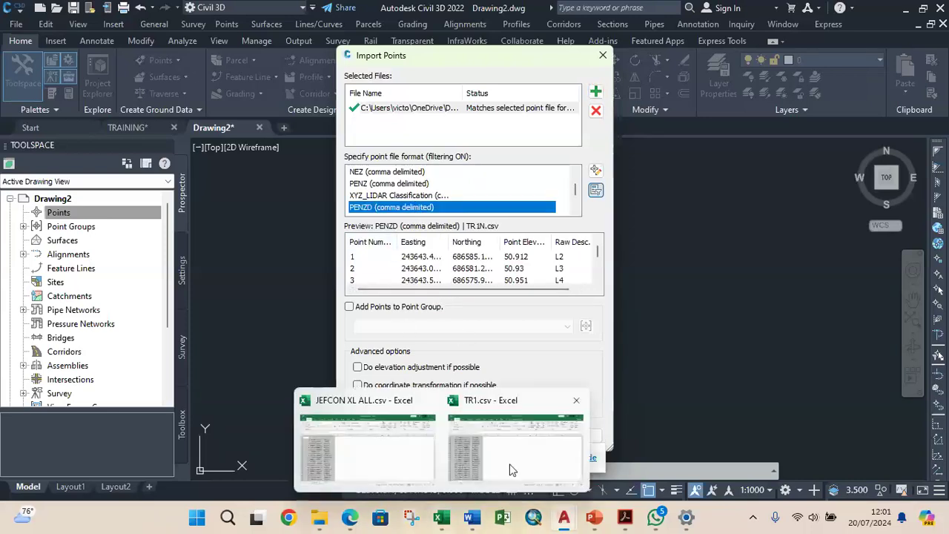
{"action": "left_click", "coordinate": [511, 469]}
{"action": "scroll", "coordinate": [95, 194], "scroll_direction": "up", "scroll_amount": 20}
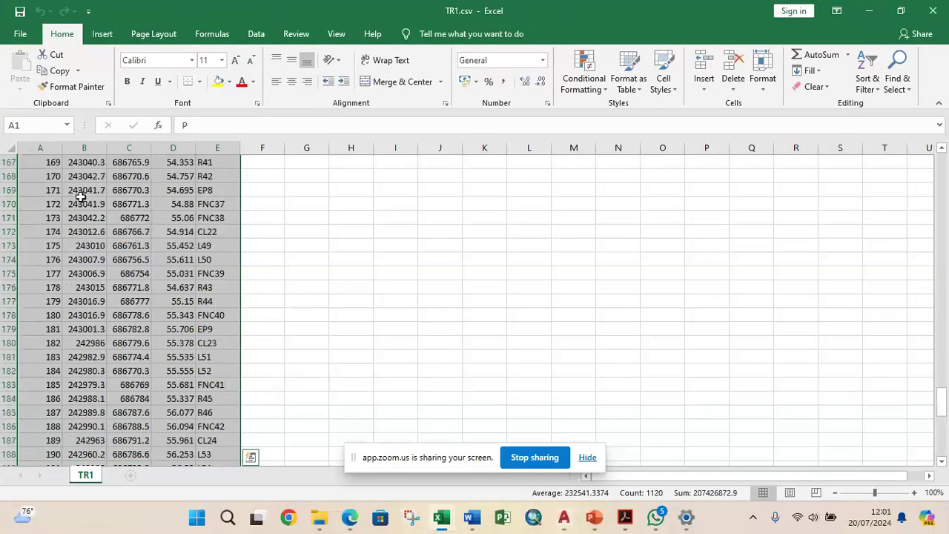
{"action": "scroll", "coordinate": [346, 203], "scroll_direction": "up", "scroll_amount": 20}
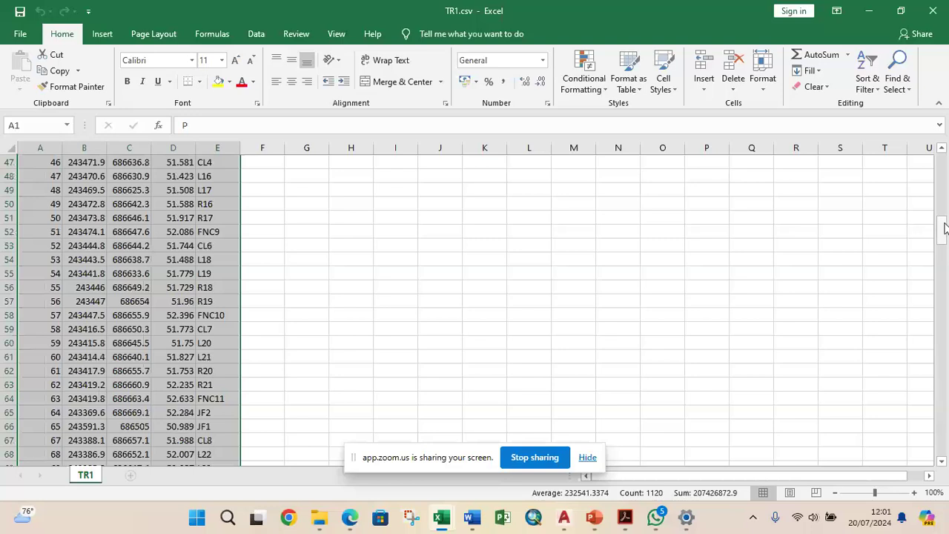
{"action": "left_click_drag", "start_coordinate": [942, 230], "coordinate": [946, 131]}
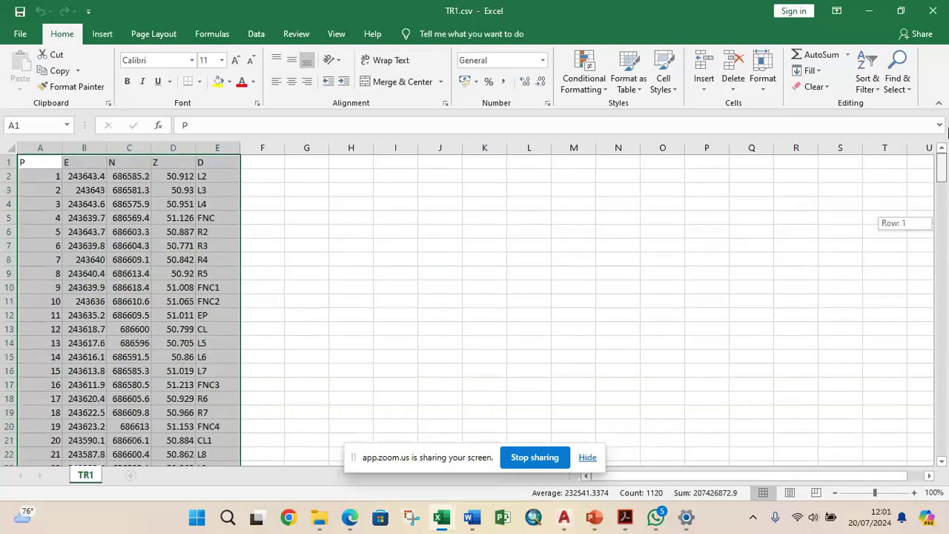
{"action": "left_click", "coordinate": [48, 179]}
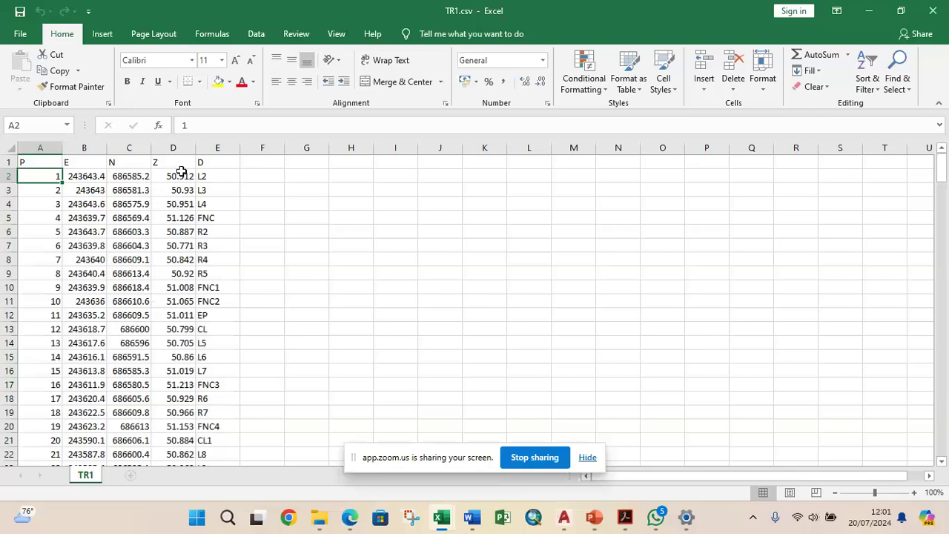
{"action": "left_click", "coordinate": [867, 11]}
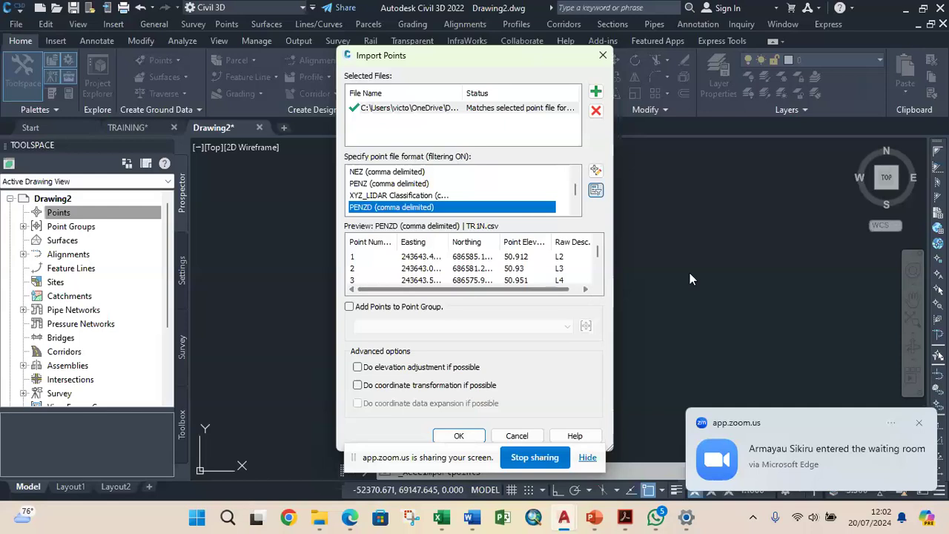
{"action": "left_click", "coordinate": [597, 60]}
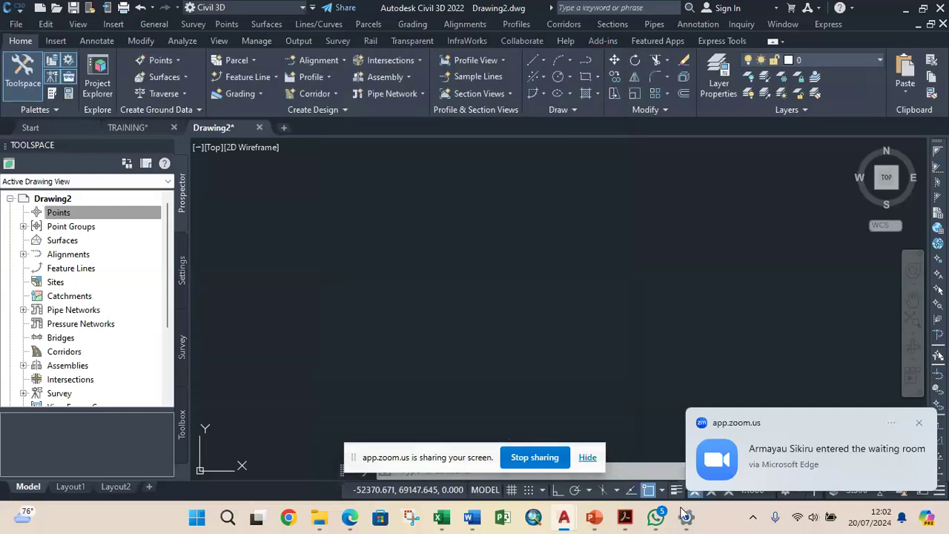
Switch to TR1.csv in Excel and replace the decimal point of the northing in cell C2 with a comma.
{"action": "mouse_move", "coordinate": [455, 522]}
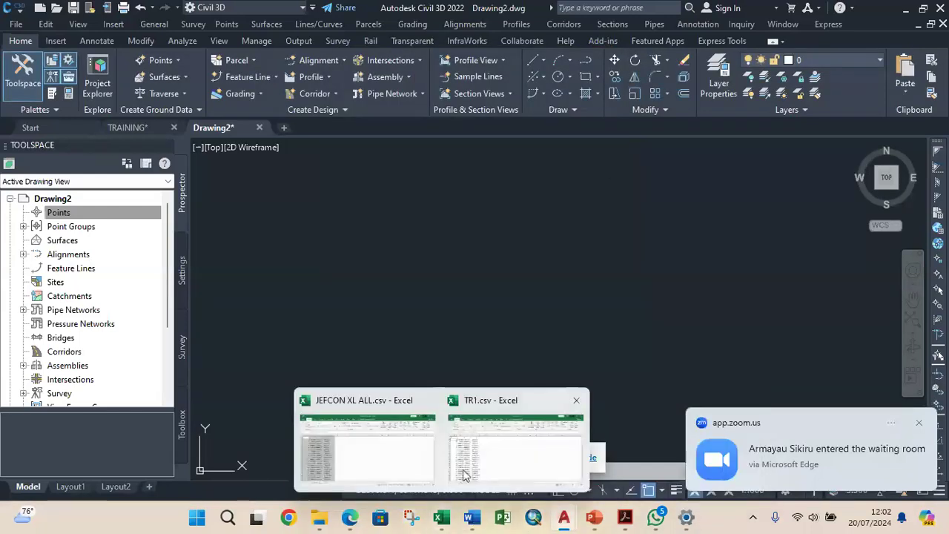
{"action": "left_click", "coordinate": [475, 461]}
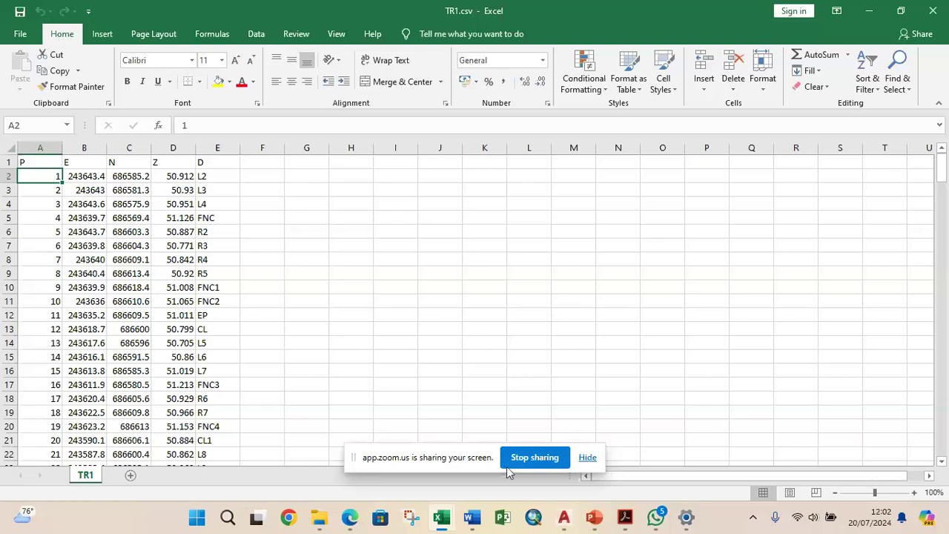
{"action": "left_click", "coordinate": [140, 175]}
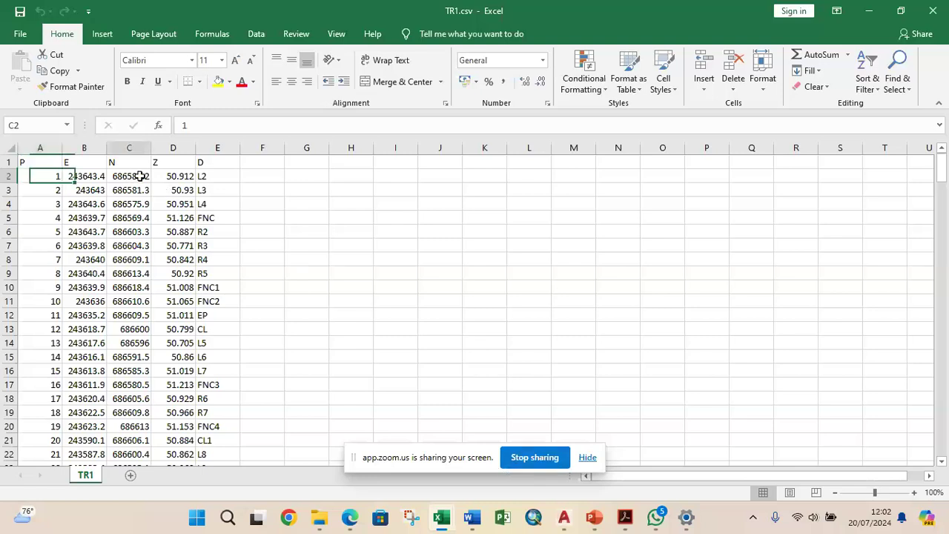
{"action": "left_click", "coordinate": [212, 124]}
{"action": "key", "text": "BackSpace"}
{"action": "type", "text": ","}
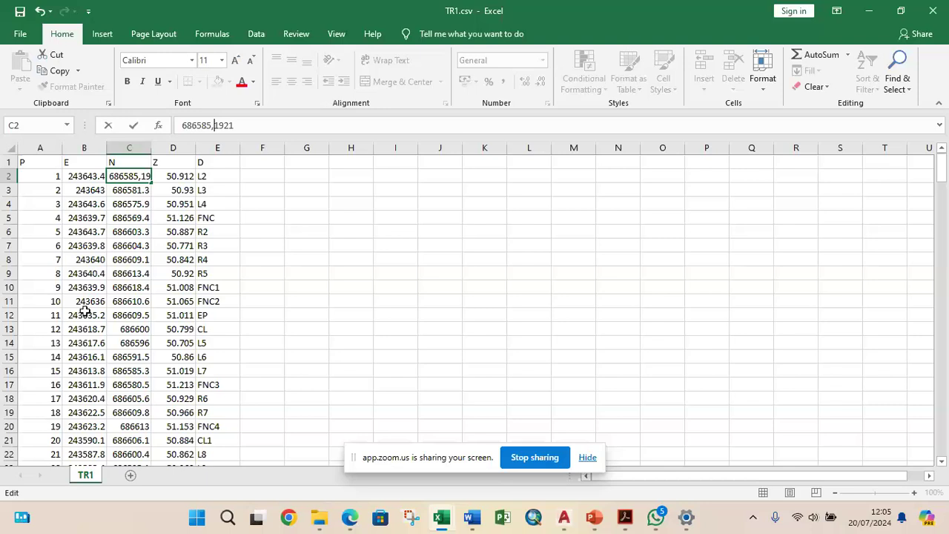
Return to Civil 3D, start Import Points again and add TR1N.csv from the Desktop as the source file.
{"action": "left_click", "coordinate": [869, 11]}
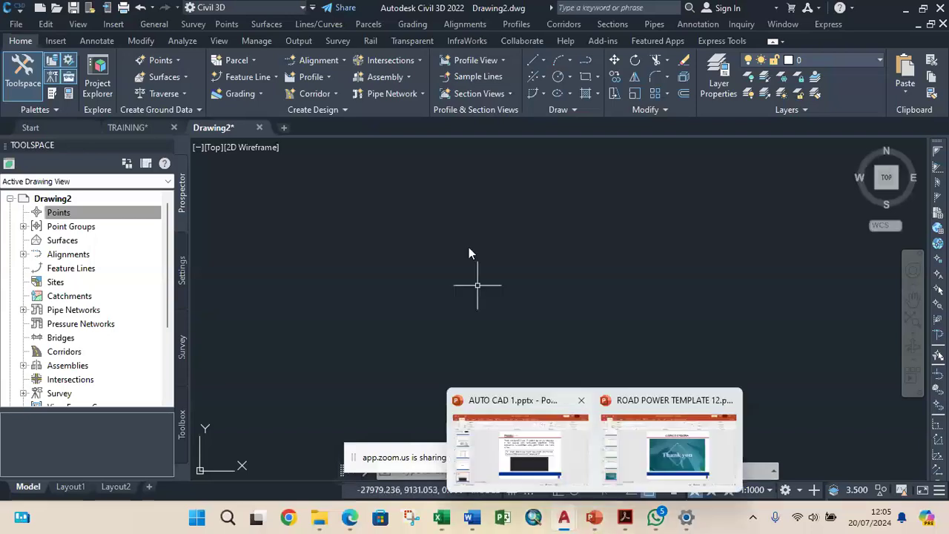
{"action": "left_click", "coordinate": [231, 23]}
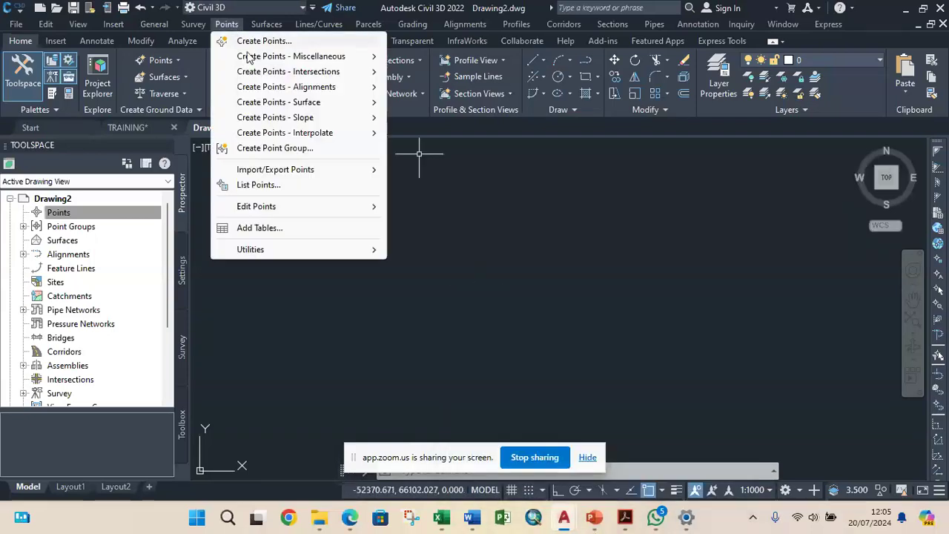
{"action": "mouse_move", "coordinate": [297, 172]}
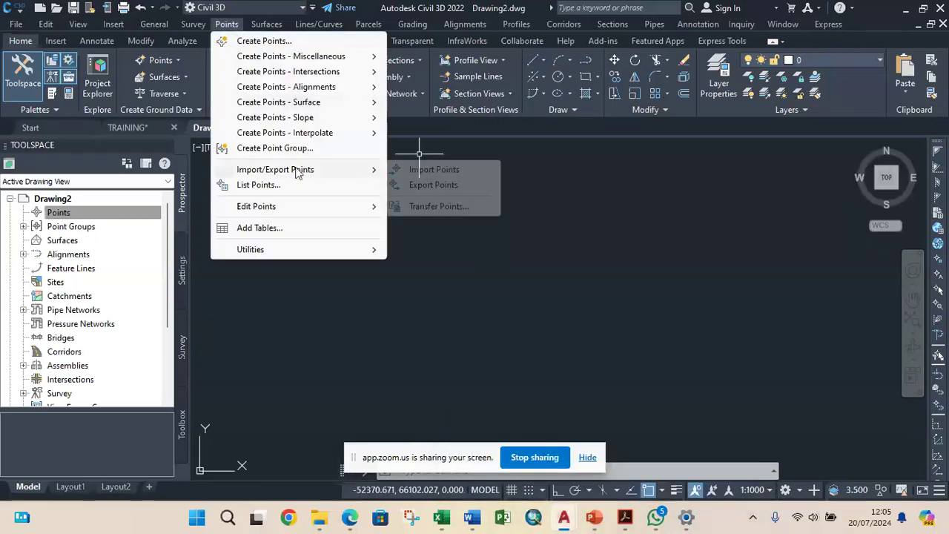
{"action": "left_click", "coordinate": [456, 171]}
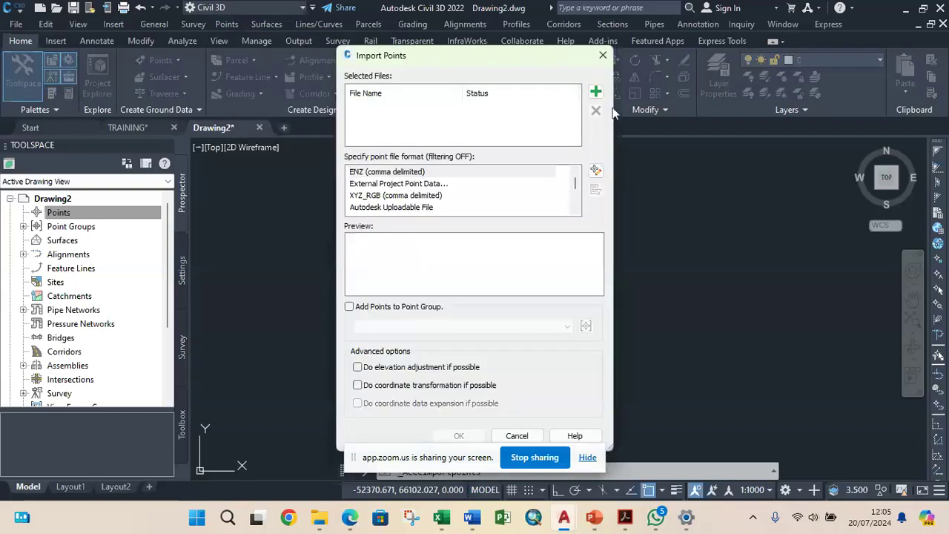
{"action": "left_click", "coordinate": [595, 91]}
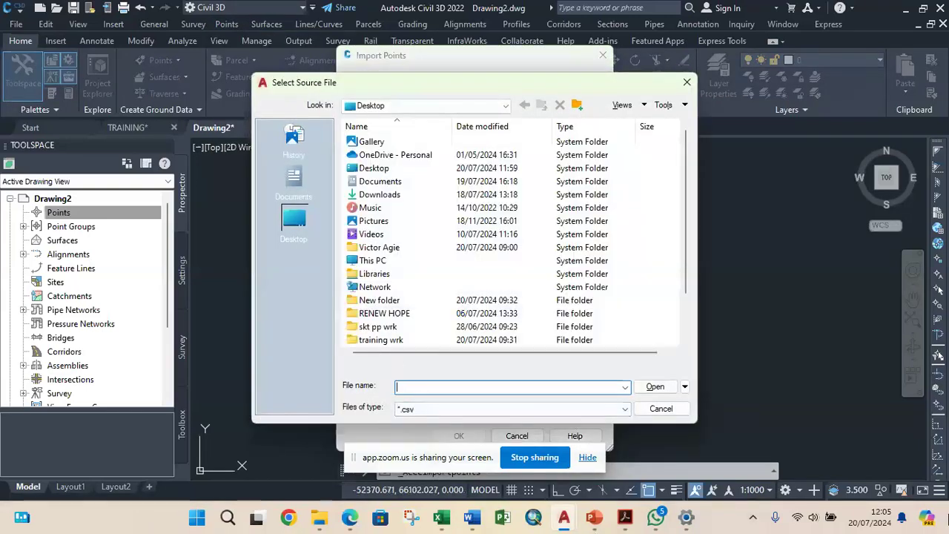
{"action": "scroll", "coordinate": [447, 238], "scroll_direction": "down", "scroll_amount": 2}
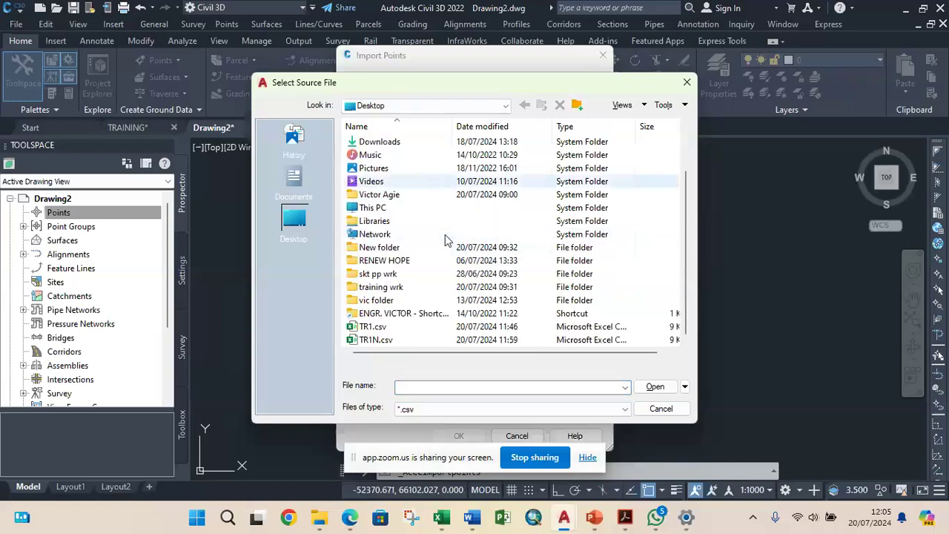
{"action": "left_click", "coordinate": [413, 340]}
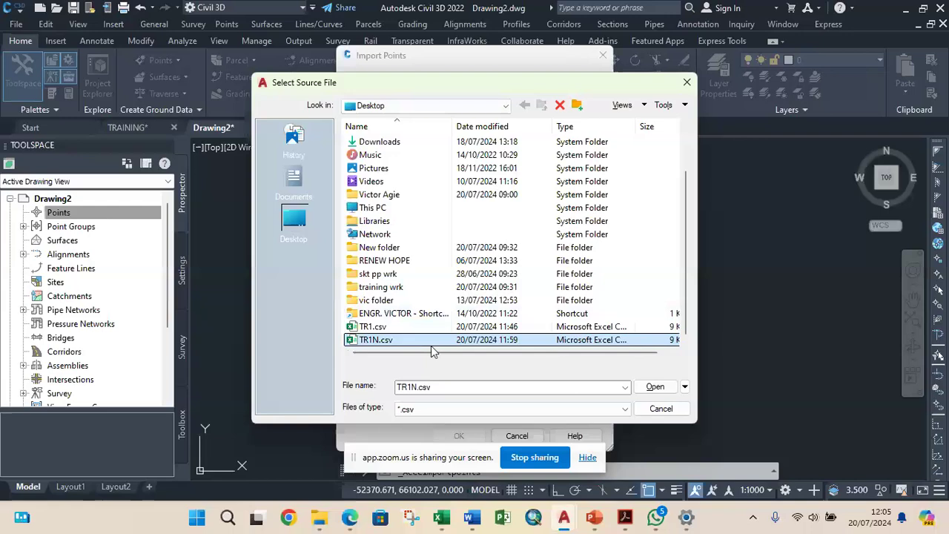
{"action": "left_click", "coordinate": [651, 386]}
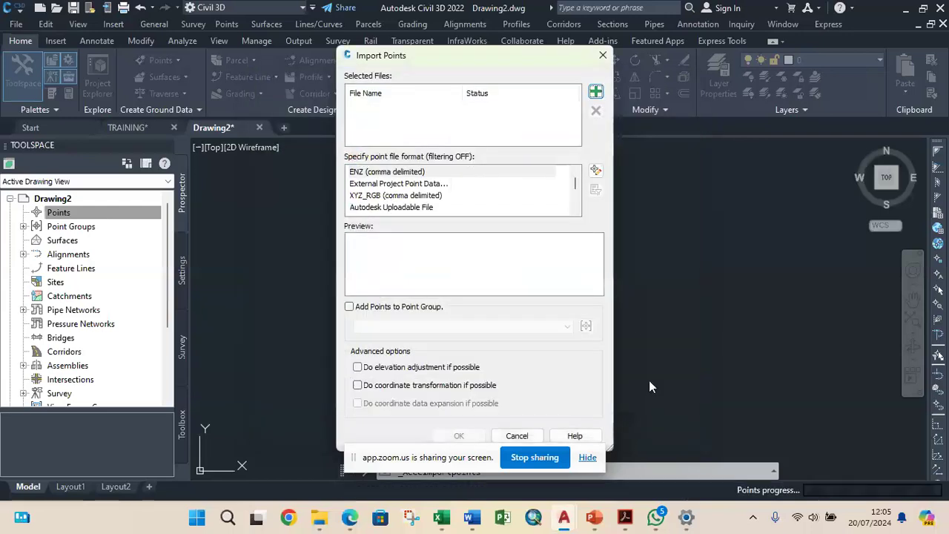
Choose PENZD (comma delimited) as the point file format for TR1N.csv.
{"action": "left_click", "coordinate": [575, 210]}
{"action": "left_click", "coordinate": [575, 211]}
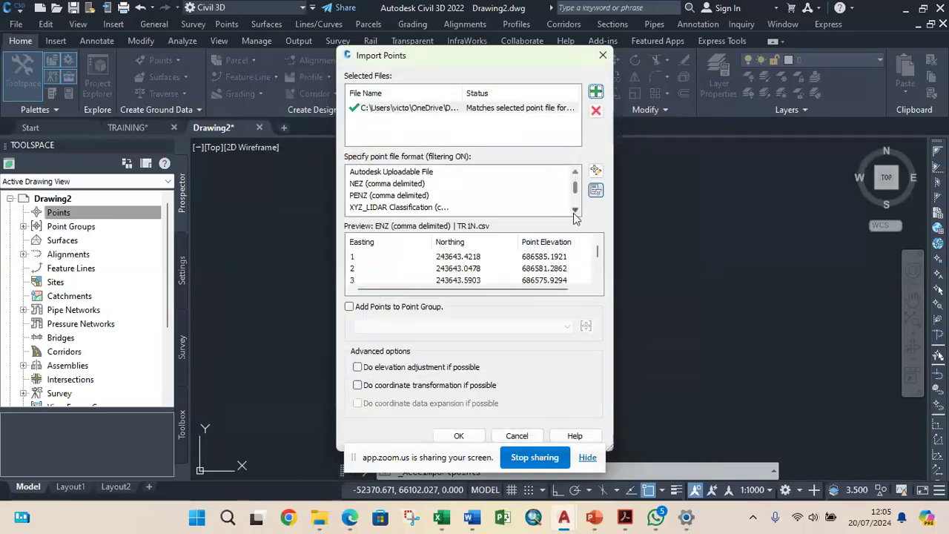
{"action": "left_click", "coordinate": [575, 210]}
{"action": "left_click", "coordinate": [575, 210]}
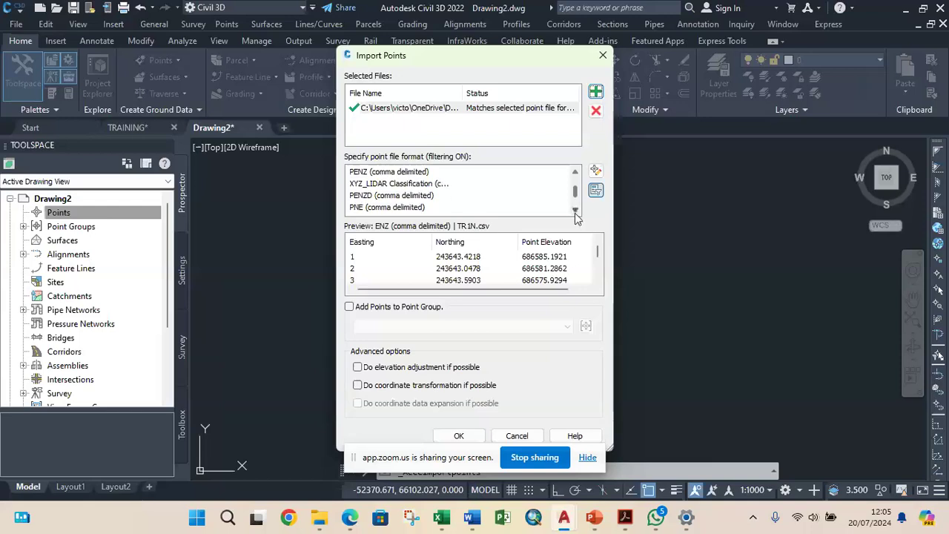
{"action": "left_click", "coordinate": [399, 195]}
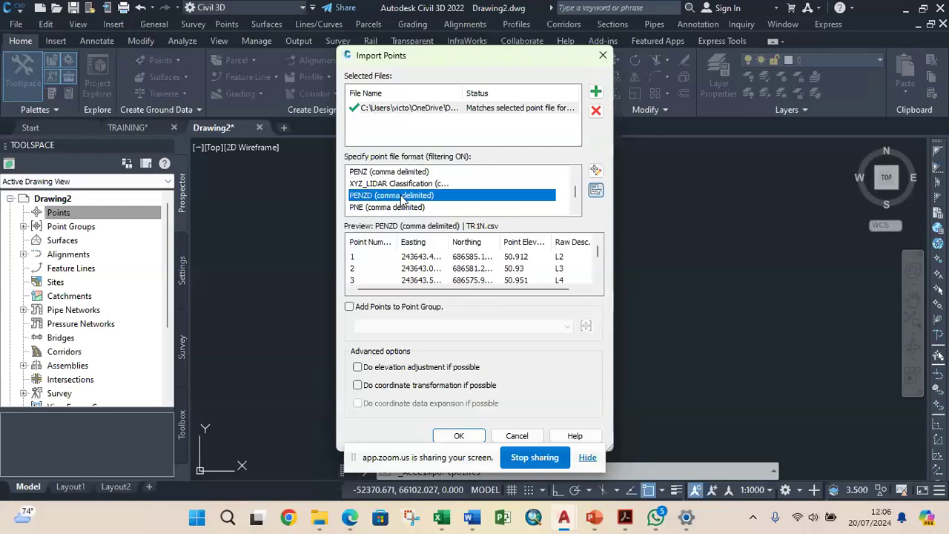
Enable adding the imported points to a point group and create the group TR1 POINT GROUP for them.
{"action": "left_click", "coordinate": [350, 307]}
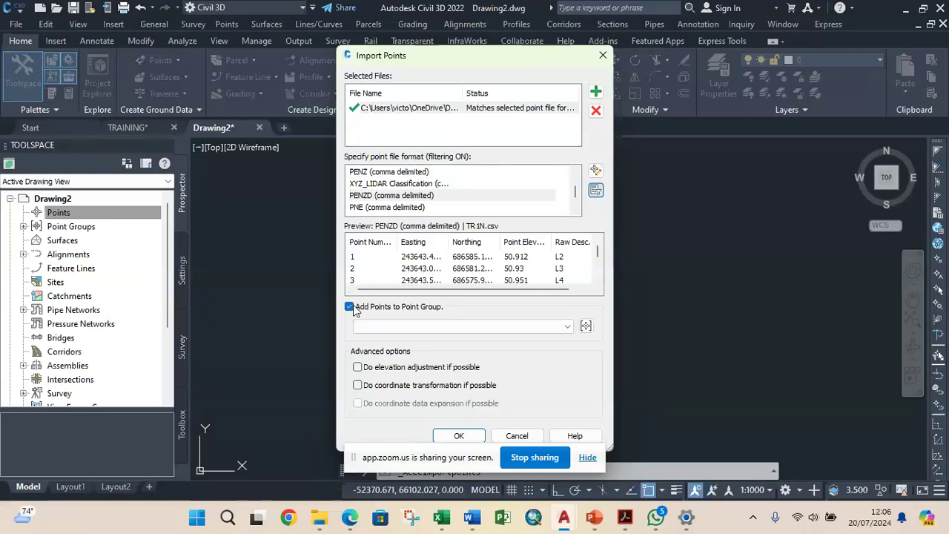
{"action": "left_click", "coordinate": [586, 327]}
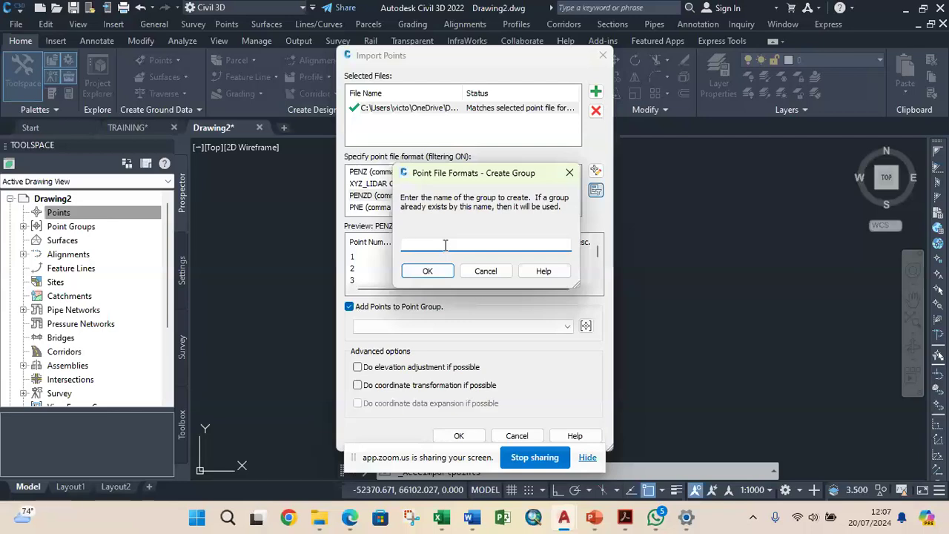
{"action": "type", "text": "TR1 POINT GROU"}
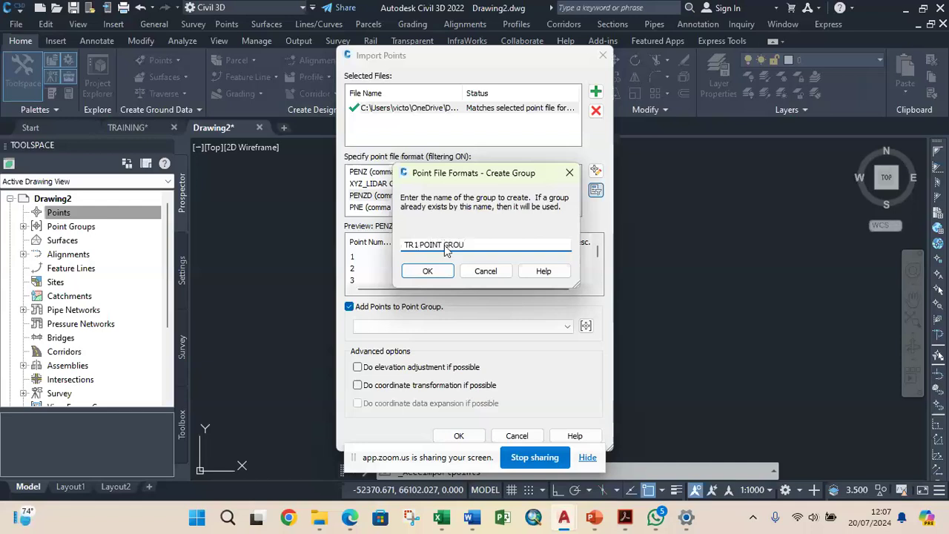
{"action": "type", "text": "UP"}
{"action": "key", "text": "BackSpace"}
{"action": "key", "text": "BackSpace"}
{"action": "type", "text": "P"}
{"action": "left_click", "coordinate": [428, 271]}
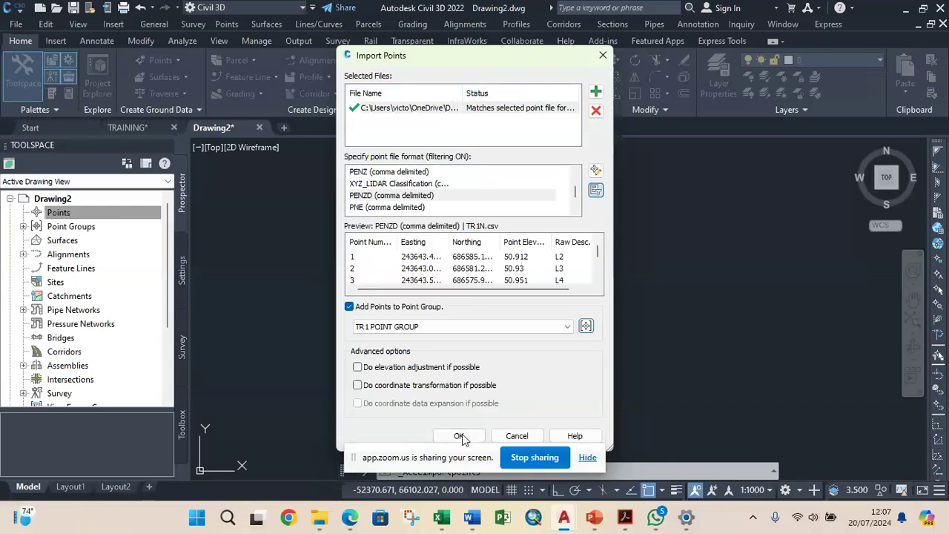
Turn off adding the points to a point group and import the points from TR1N.csv.
{"action": "left_click", "coordinate": [349, 307]}
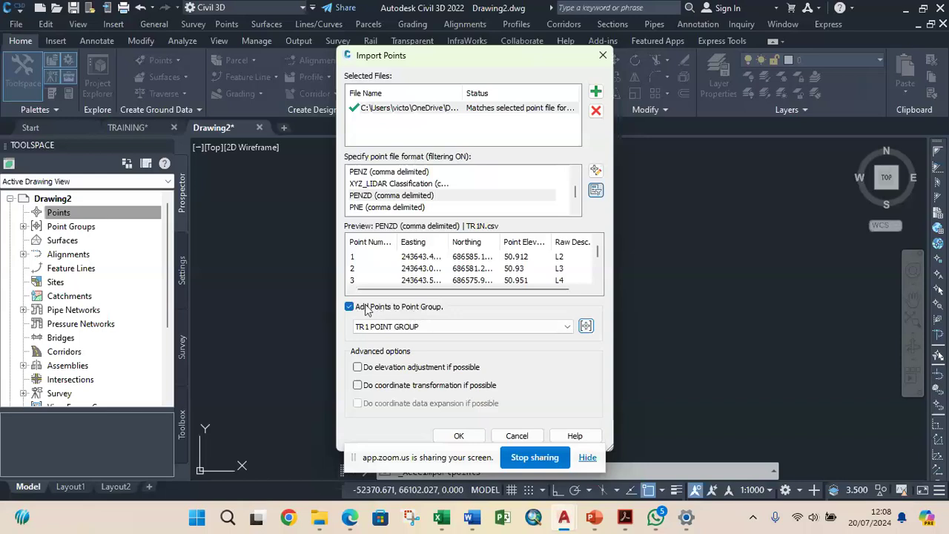
{"action": "left_click", "coordinate": [350, 307]}
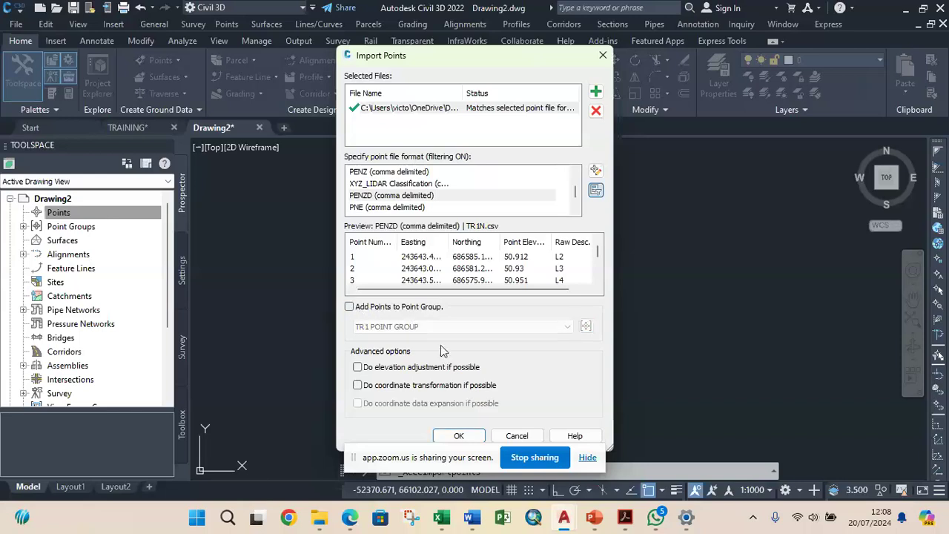
{"action": "left_click", "coordinate": [460, 436]}
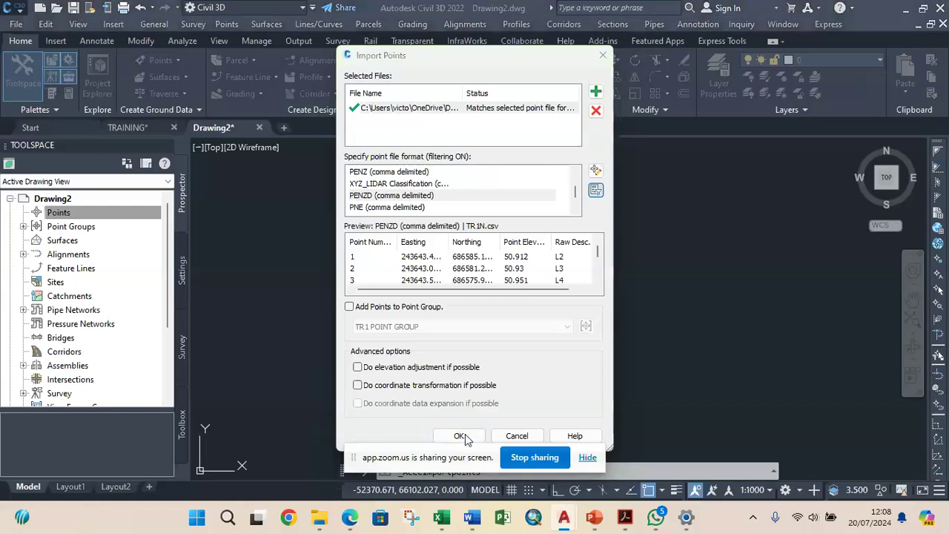
{"action": "left_click_drag", "start_coordinate": [521, 59], "coordinate": [589, 6]}
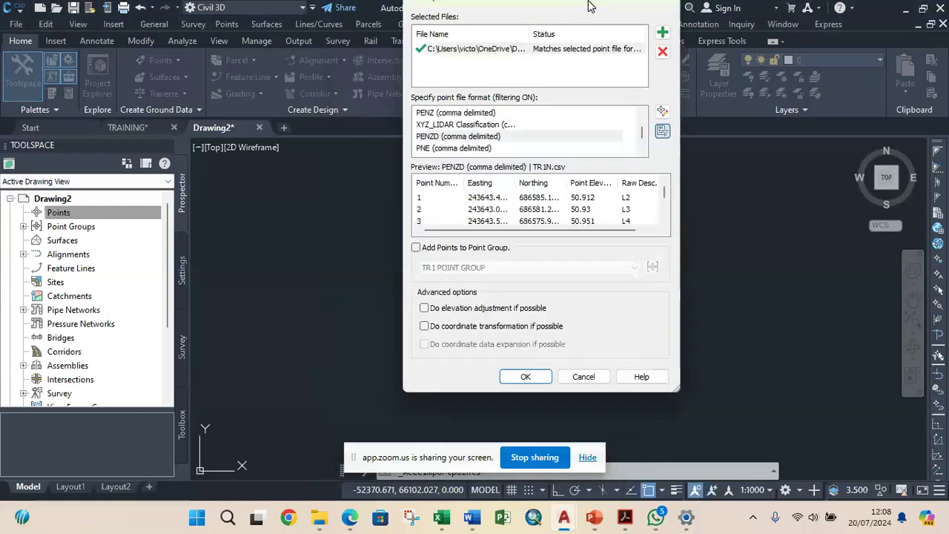
{"action": "left_click", "coordinate": [525, 391]}
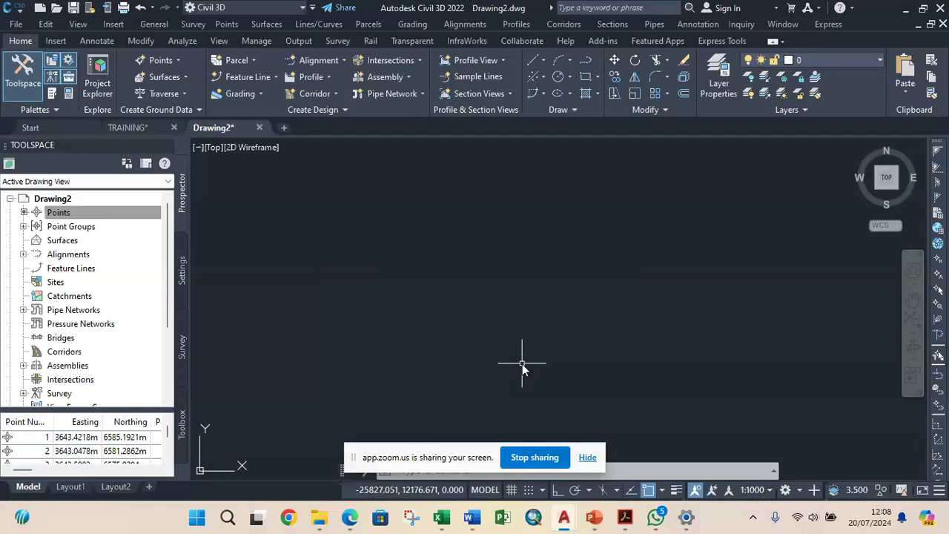
Zoom to the drawing extents and inspect how the ungrouped imported points are displayed.
{"action": "type", "text": "z"}
{"action": "key", "text": "Return"}
{"action": "type", "text": "e"}
{"action": "key", "text": "Return"}
{"action": "scroll", "coordinate": [514, 254], "scroll_direction": "up", "scroll_amount": 2}
{"action": "scroll", "coordinate": [435, 254], "scroll_direction": "up", "scroll_amount": 3}
{"action": "scroll", "coordinate": [489, 266], "scroll_direction": "down", "scroll_amount": 5}
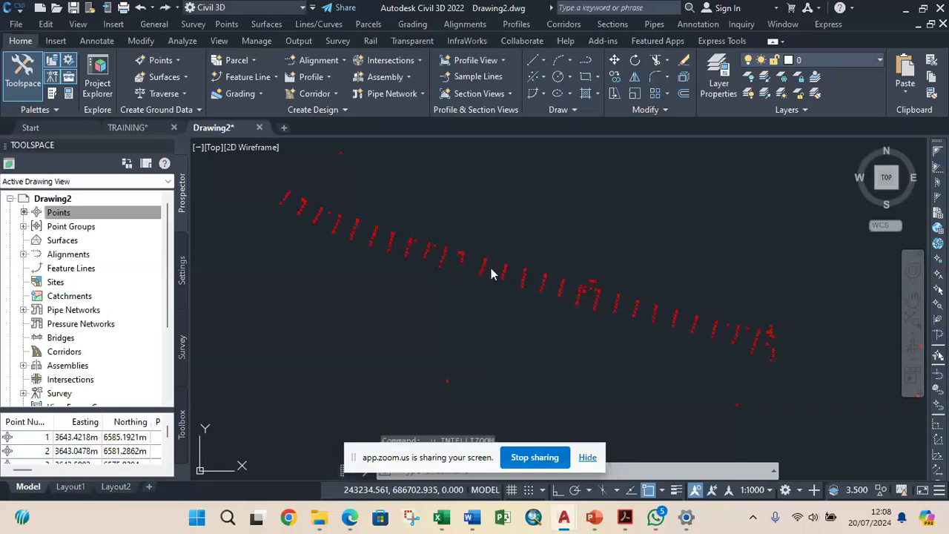
Undo the view changes and the import of the ungrouped points.
{"action": "key", "text": "ctrl+z"}
{"action": "key", "text": "ctrl+z"}
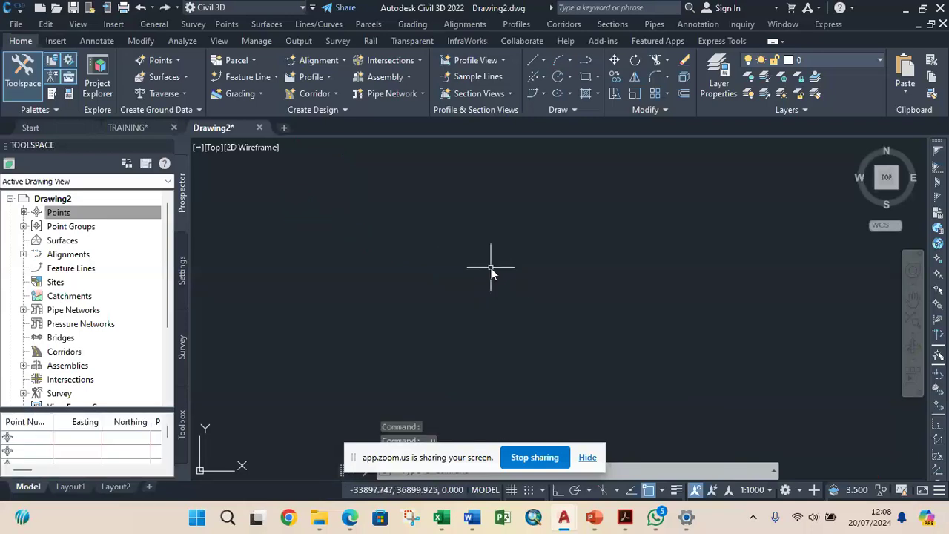
{"action": "key", "text": "ctrl+z"}
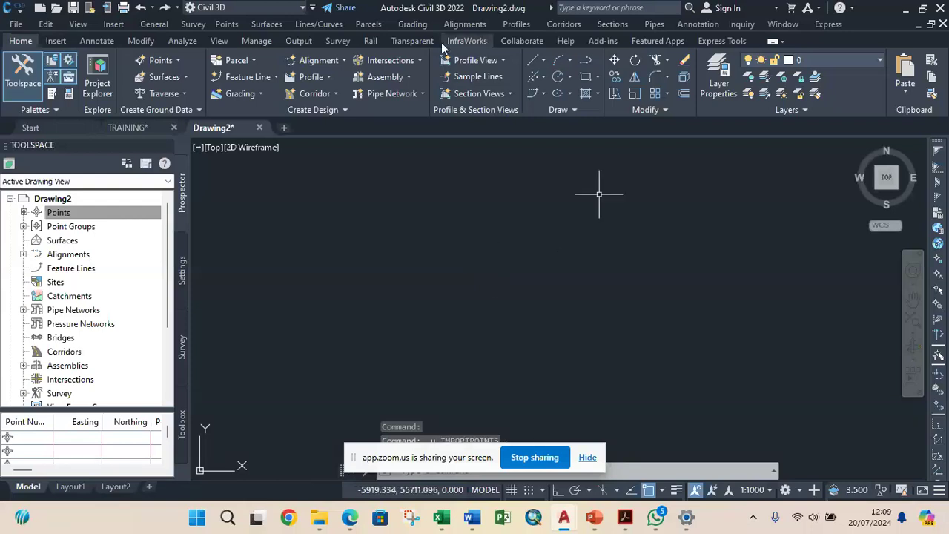
Start Import Points again and add TR1N.csv from the Desktop as the source file.
{"action": "left_click", "coordinate": [225, 24]}
{"action": "mouse_move", "coordinate": [328, 176]}
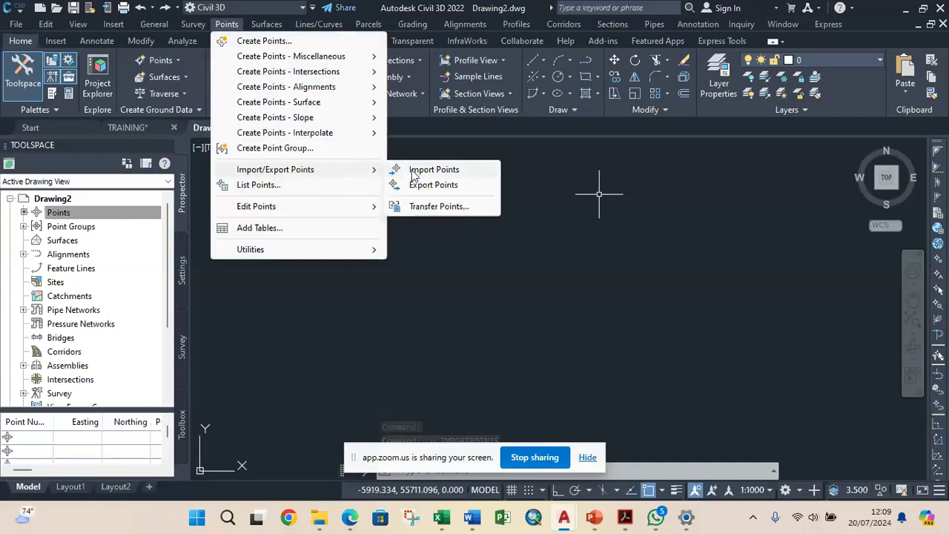
{"action": "left_click", "coordinate": [433, 169]}
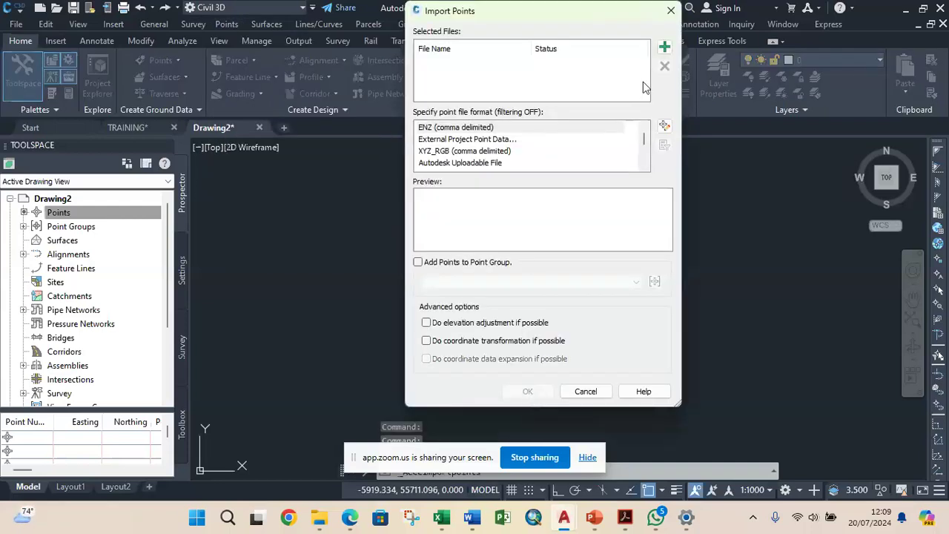
{"action": "left_click", "coordinate": [665, 47]}
{"action": "scroll", "coordinate": [471, 338], "scroll_direction": "down", "scroll_amount": 2}
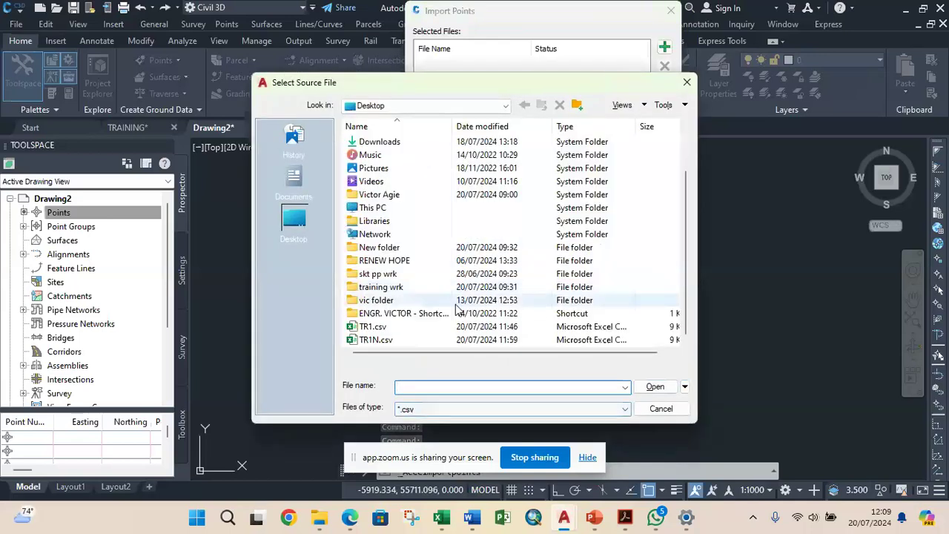
{"action": "left_click", "coordinate": [385, 341]}
{"action": "left_click", "coordinate": [671, 387]}
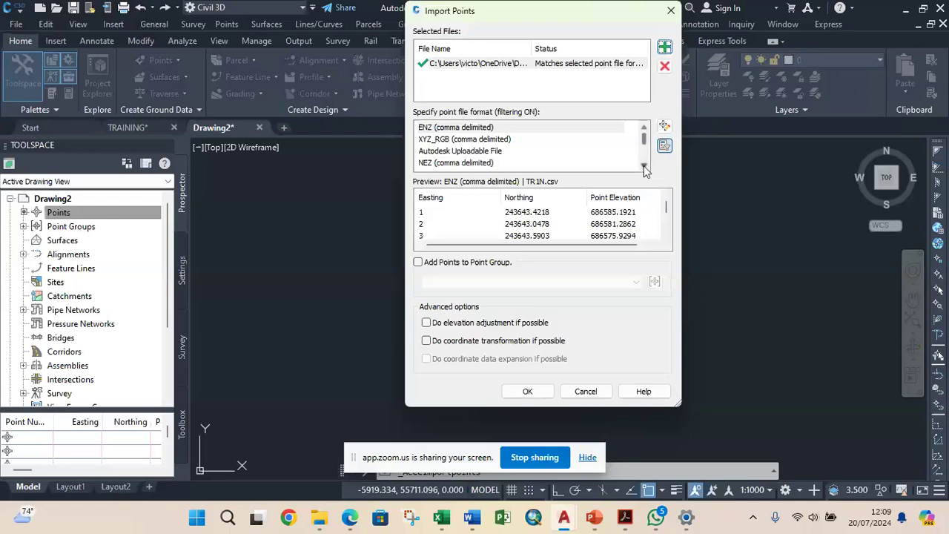
Set the point file format for TR1N.csv to PENZD (comma delimited).
{"action": "left_click", "coordinate": [643, 166]}
{"action": "left_click", "coordinate": [643, 165]}
{"action": "left_click", "coordinate": [643, 165]}
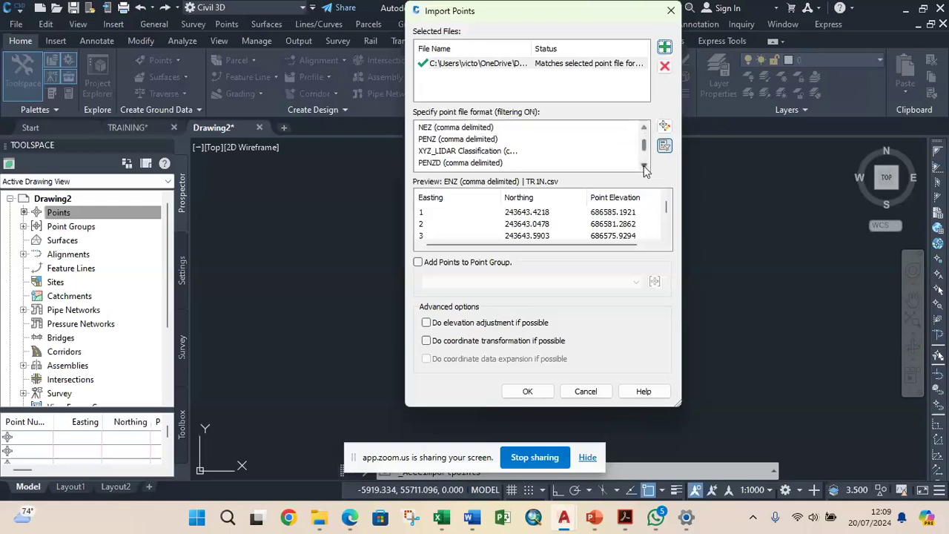
{"action": "left_click", "coordinate": [486, 163]}
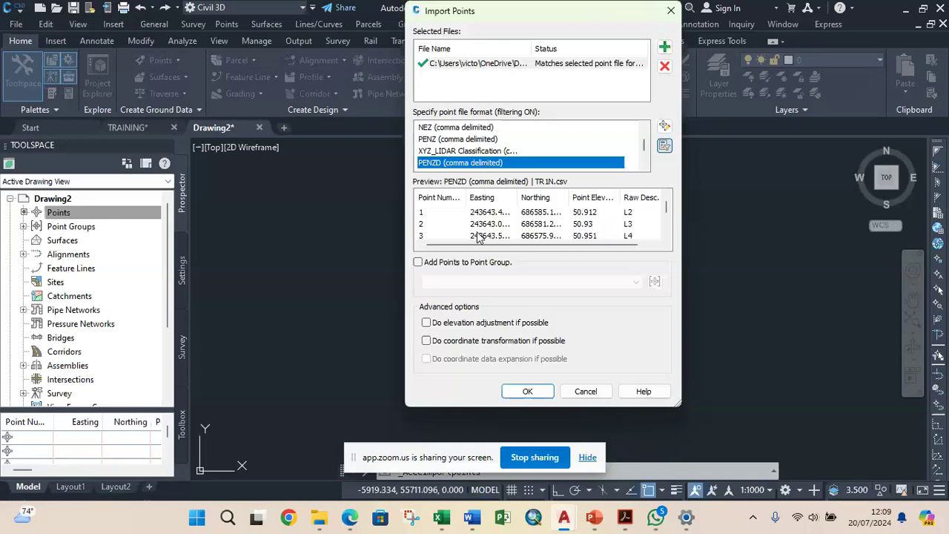
Enable adding the imported points to a point group and start creating a new group.
{"action": "left_click", "coordinate": [419, 264]}
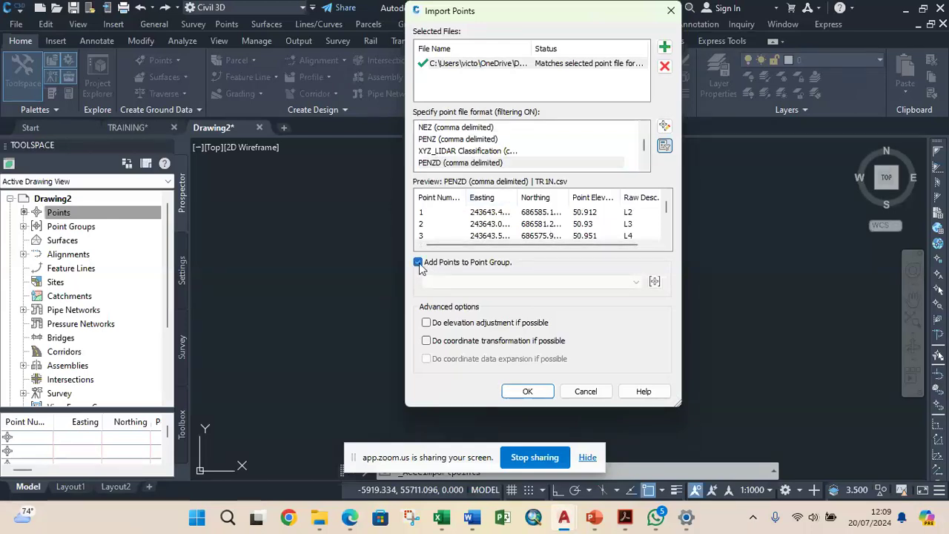
{"action": "left_click", "coordinate": [655, 281]}
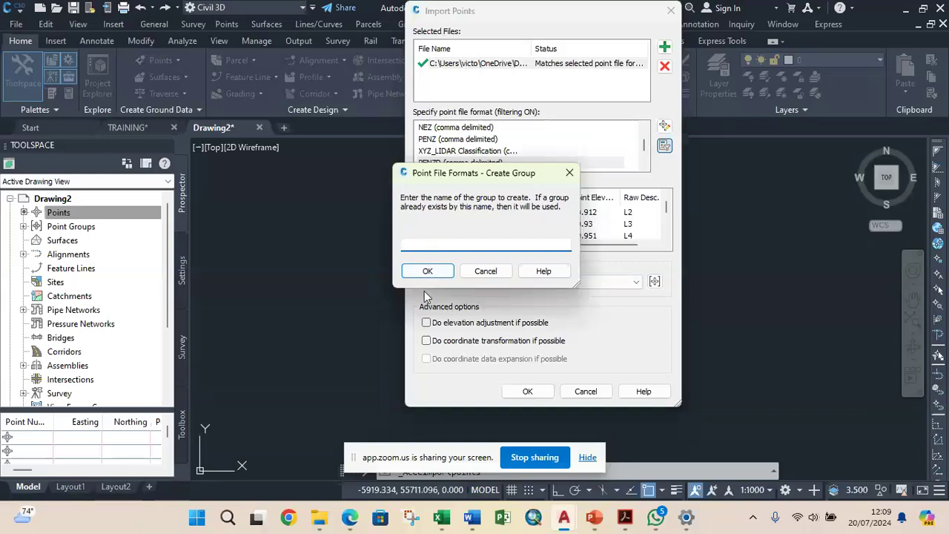
{"action": "type", "text": "TR1N"}
{"action": "type", "text": "1"}
{"action": "type", "text": " POINT"}
{"action": "key", "text": "BackSpace"}
{"action": "key", "text": "BackSpace"}
{"action": "key", "text": "BackSpace"}
{"action": "key", "text": "BackSpace"}
{"action": "key", "text": "BackSpace"}
{"action": "key", "text": "BackSpace"}
{"action": "key", "text": "BackSpace"}
{"action": "key", "text": "BackSpace"}
{"action": "key", "text": "BackSpace"}
{"action": "key", "text": "BackSpace"}
{"action": "key", "text": "BackSpace"}
{"action": "key", "text": "BackSpace"}
Name the new group with the trainer's first name followed by POINT GROUP and import the points into it.
{"action": "type", "text": "VICTOR POINT GROUP"}
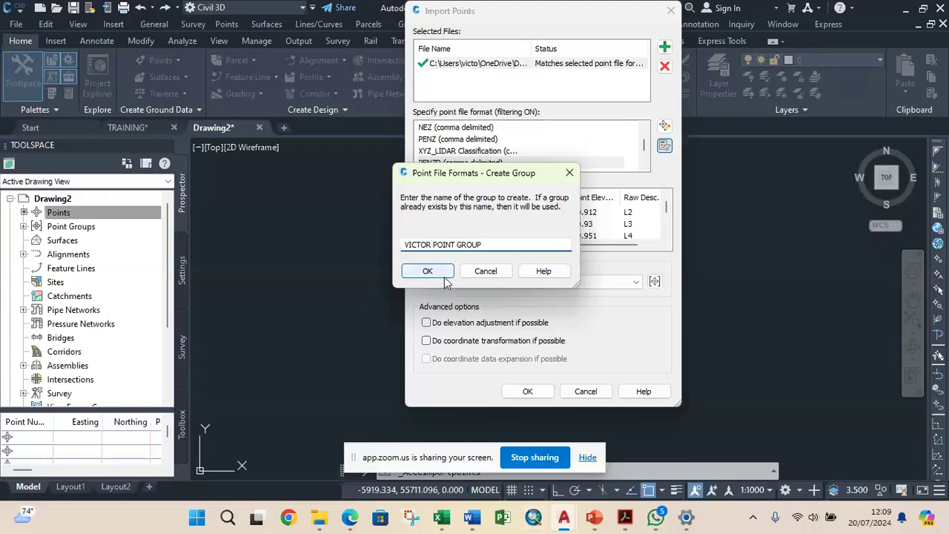
{"action": "left_click", "coordinate": [429, 274]}
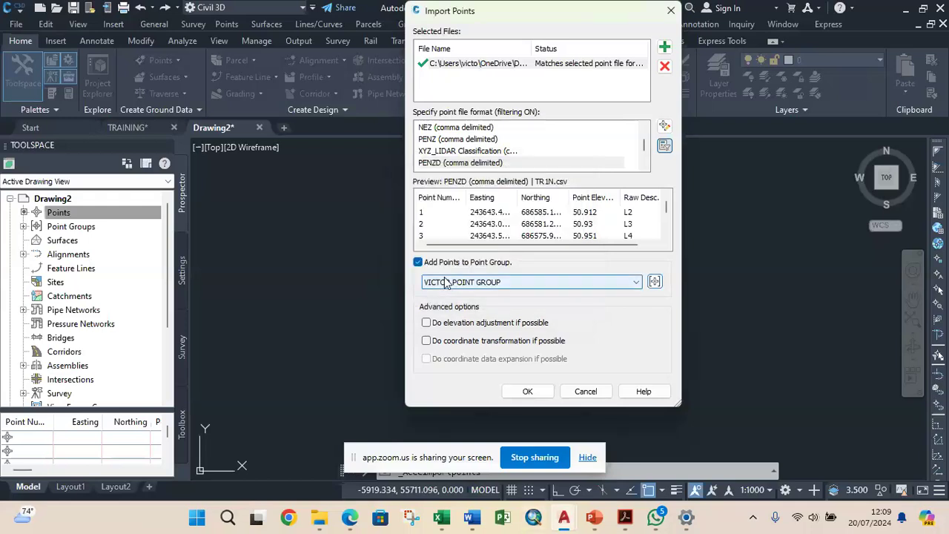
{"action": "left_click", "coordinate": [526, 392]}
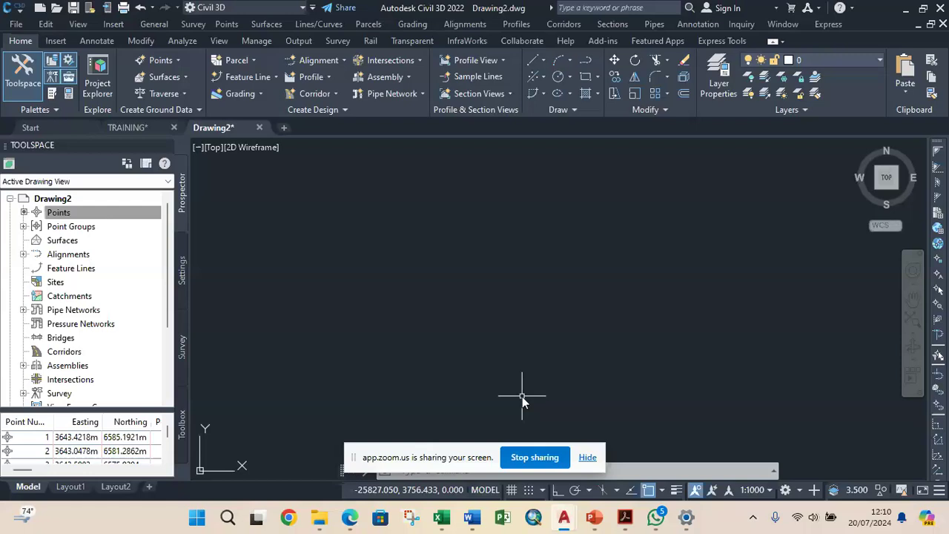
Zoom to the drawing extents and examine the imported points, their labels and the details of a single point.
{"action": "type", "text": "z"}
{"action": "key", "text": "Return"}
{"action": "type", "text": "e"}
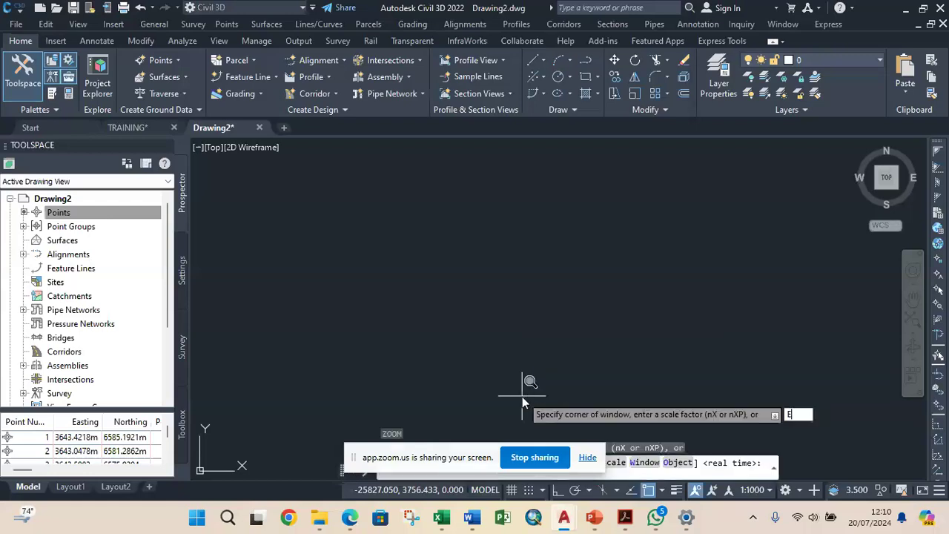
{"action": "key", "text": "Return"}
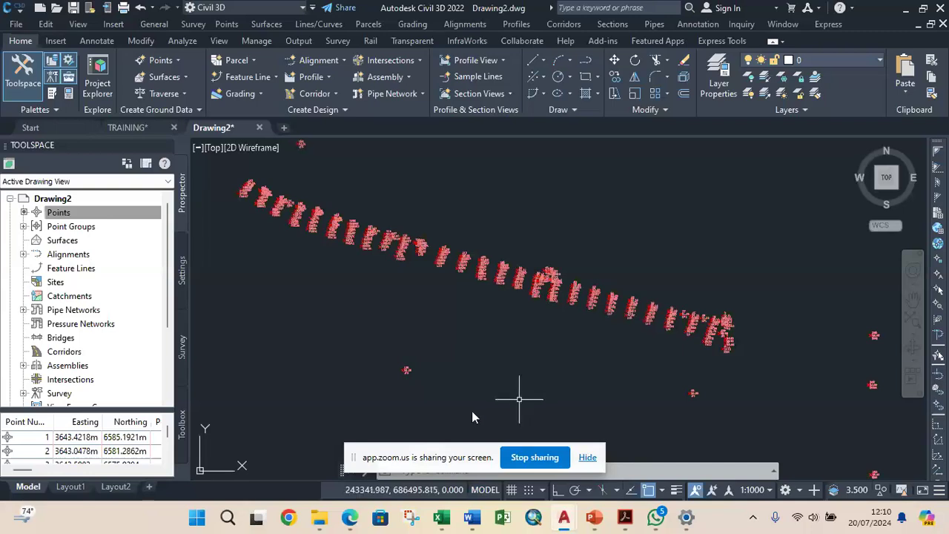
{"action": "scroll", "coordinate": [519, 296], "scroll_direction": "down", "scroll_amount": 2}
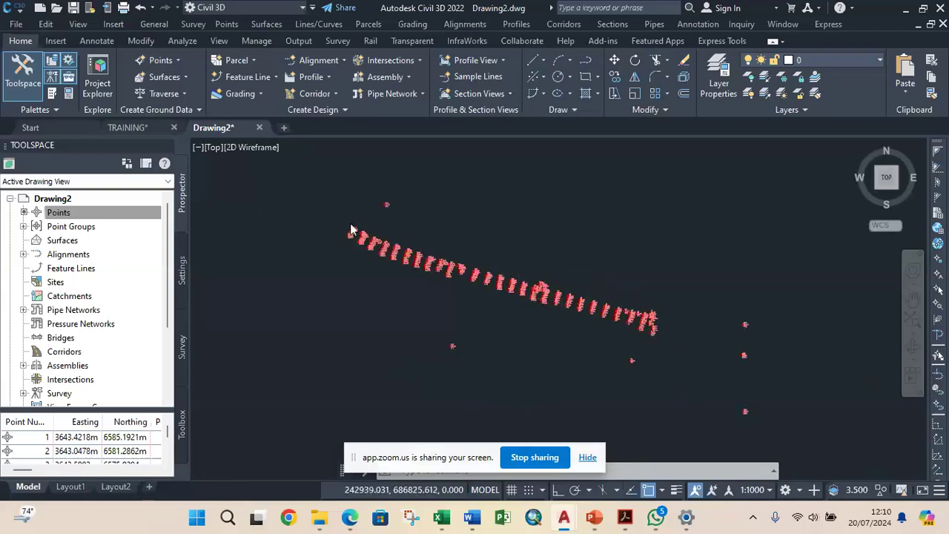
{"action": "scroll", "coordinate": [349, 222], "scroll_direction": "up", "scroll_amount": 5}
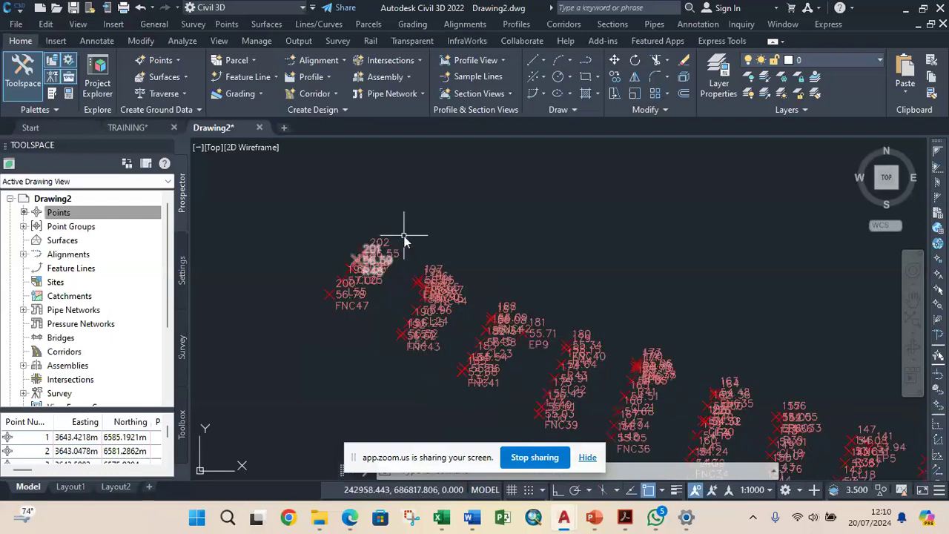
{"action": "scroll", "coordinate": [413, 235], "scroll_direction": "down", "scroll_amount": 1}
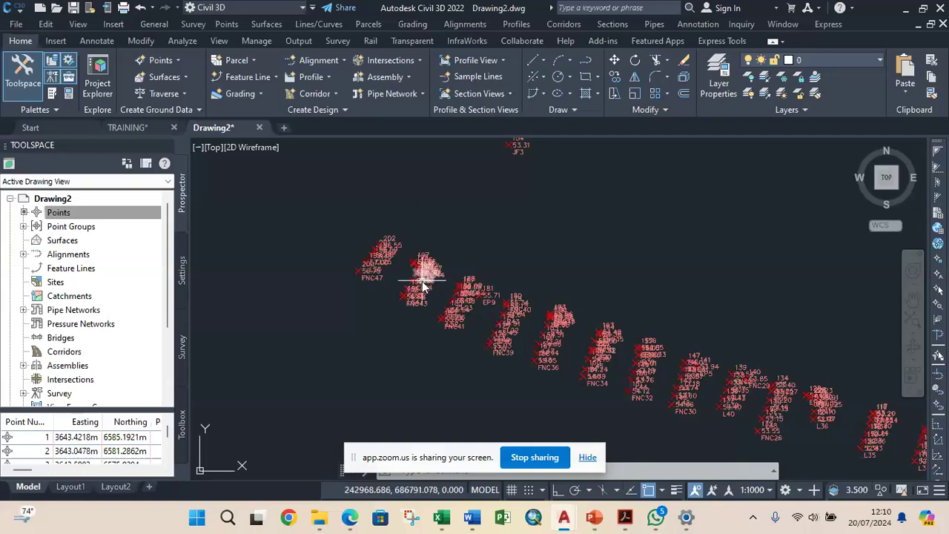
{"action": "scroll", "coordinate": [420, 272], "scroll_direction": "down", "scroll_amount": 2}
{"action": "mouse_move", "coordinate": [423, 286]}
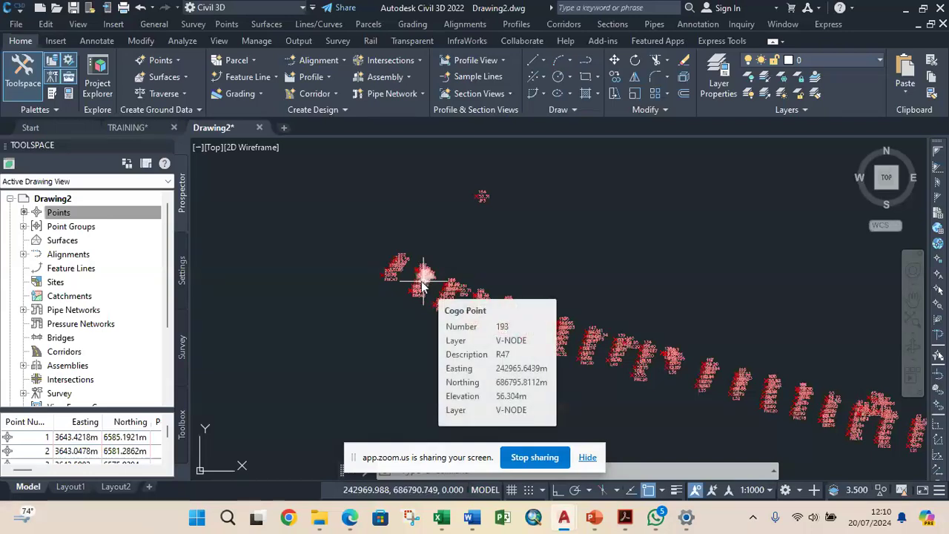
{"action": "scroll", "coordinate": [419, 278], "scroll_direction": "down", "scroll_amount": 2}
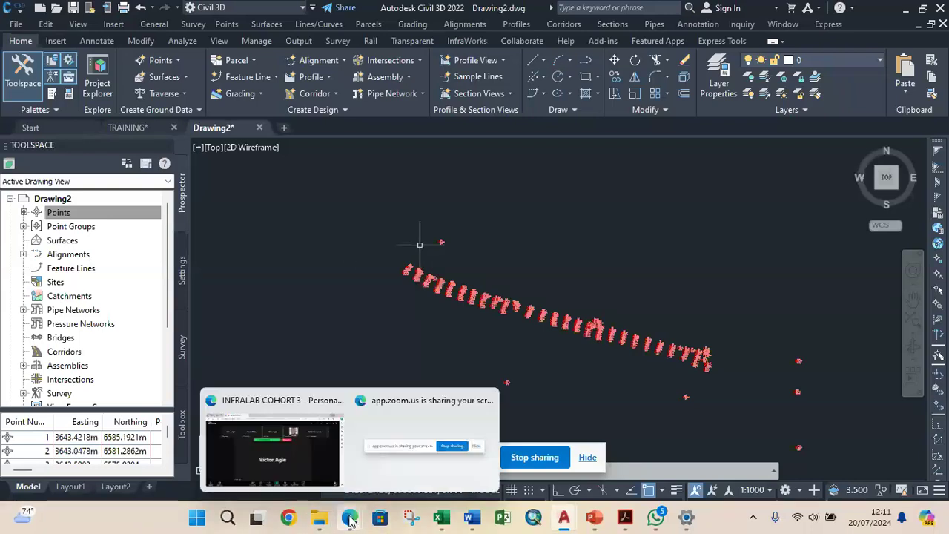
{"action": "left_click", "coordinate": [316, 444]}
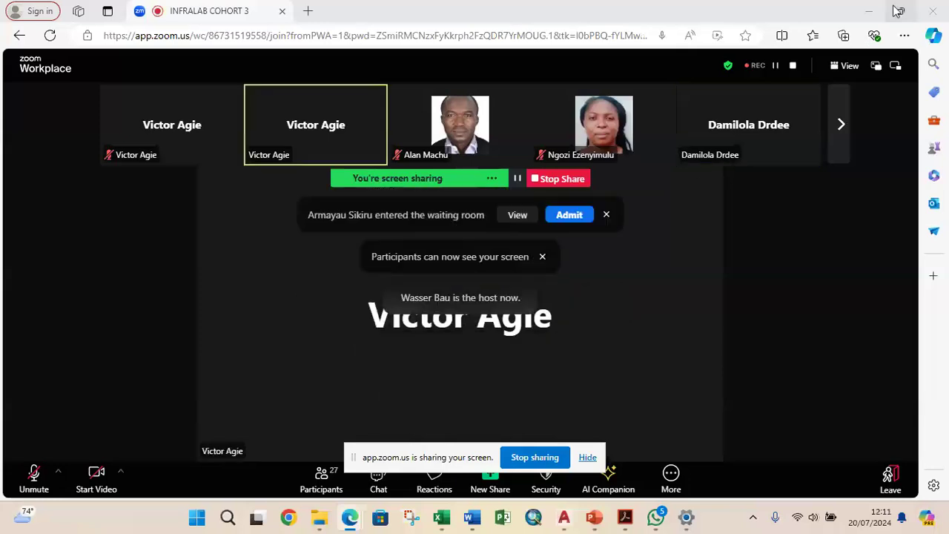
{"action": "left_click", "coordinate": [869, 11]}
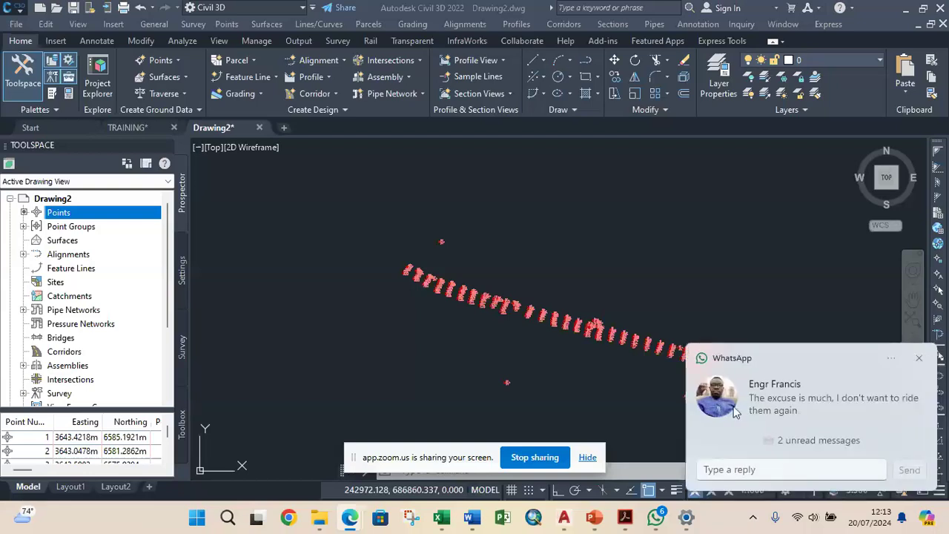
{"action": "left_click", "coordinate": [762, 469]}
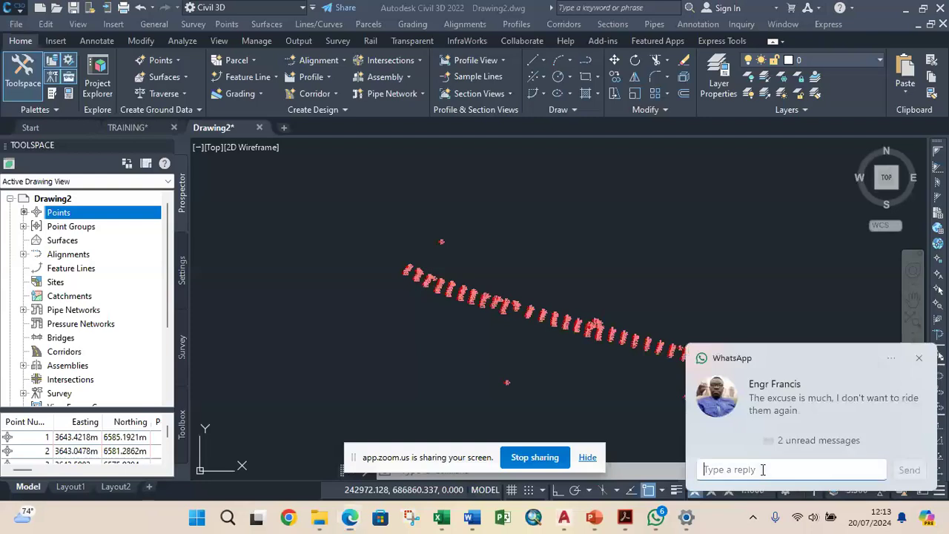
{"action": "left_click", "coordinate": [919, 358]}
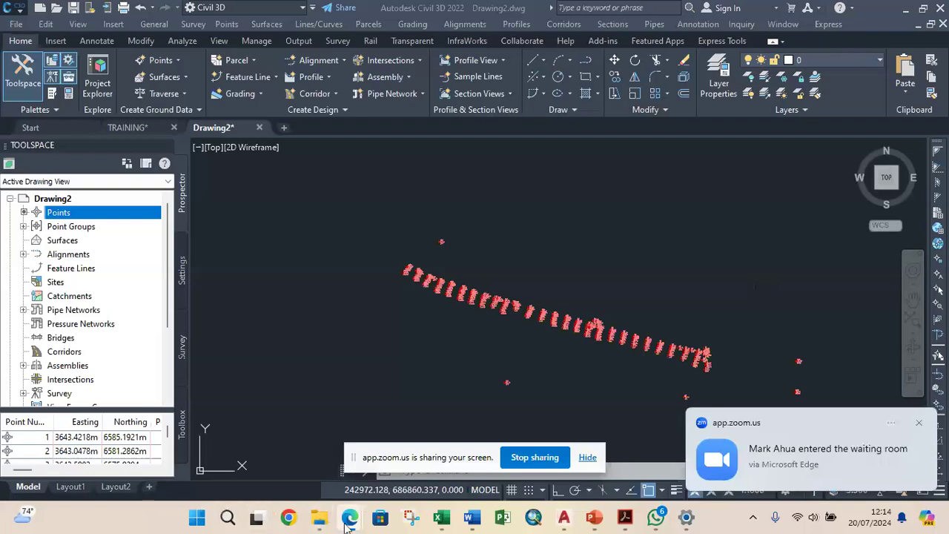
{"action": "mouse_move", "coordinate": [348, 523]}
{"action": "left_click", "coordinate": [330, 469]}
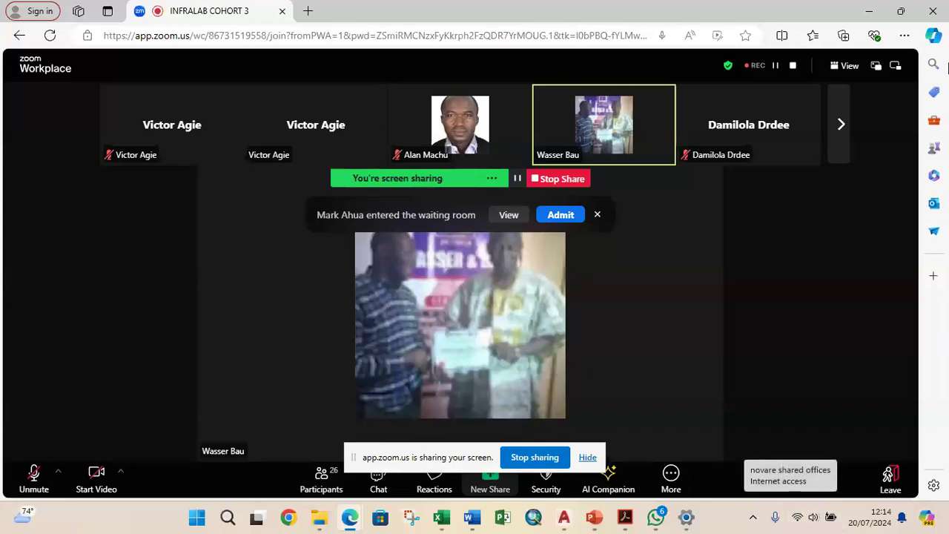
{"action": "left_click", "coordinate": [869, 11]}
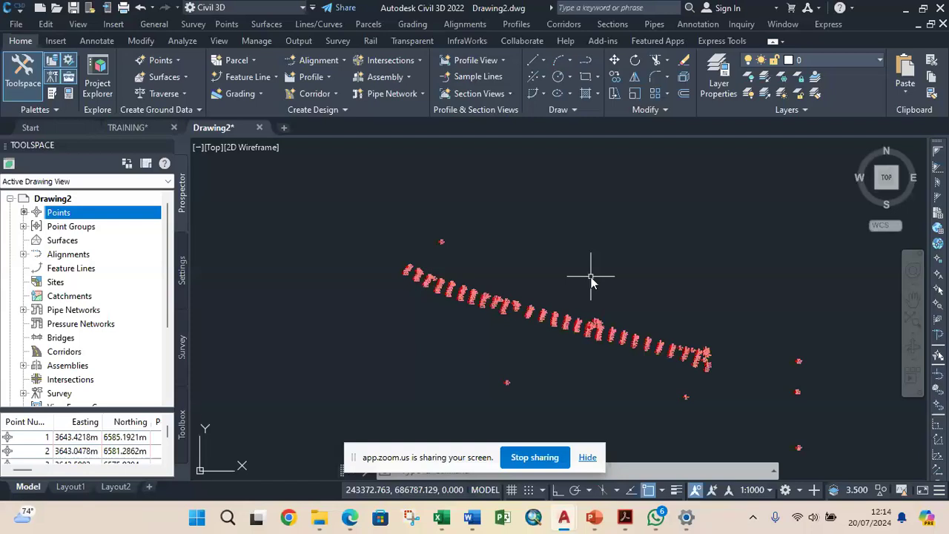
{"action": "mouse_move", "coordinate": [594, 517]}
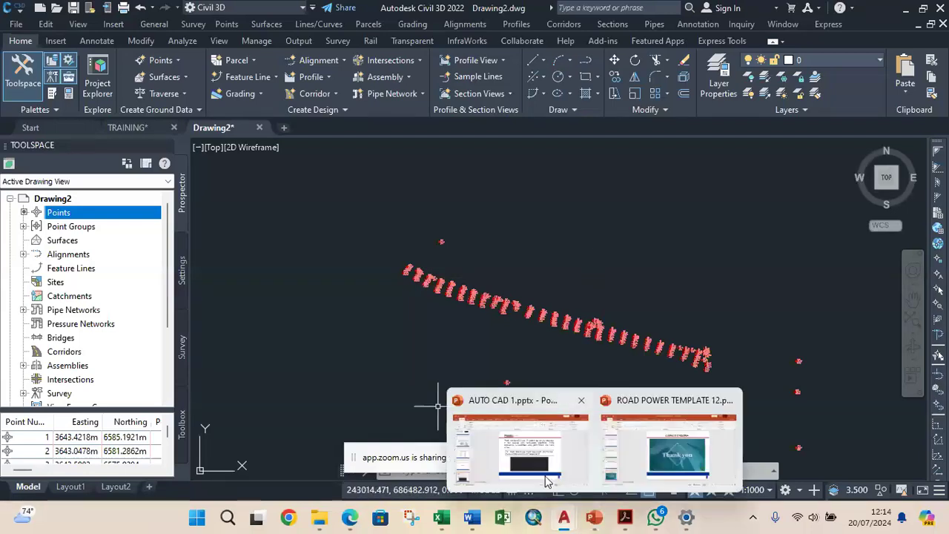
{"action": "mouse_move", "coordinate": [545, 480]}
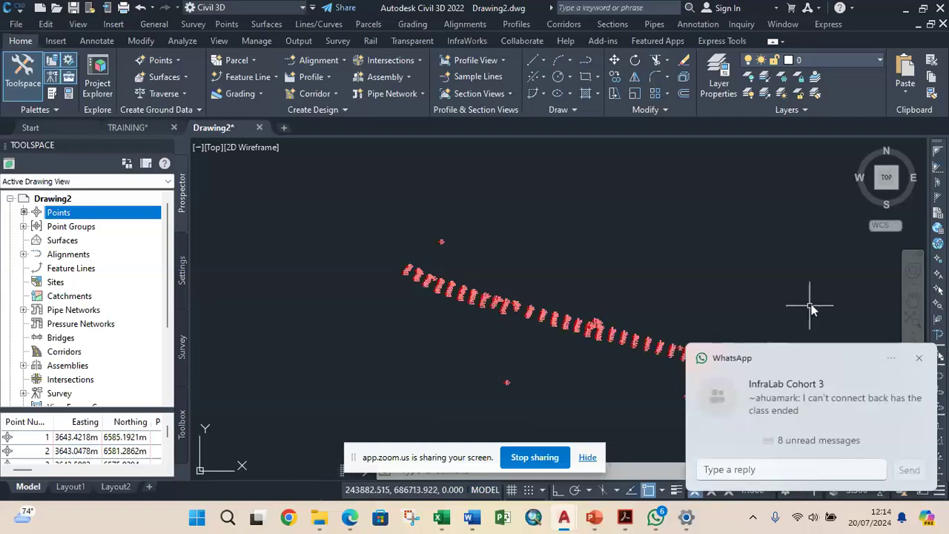
{"action": "left_click", "coordinate": [918, 361]}
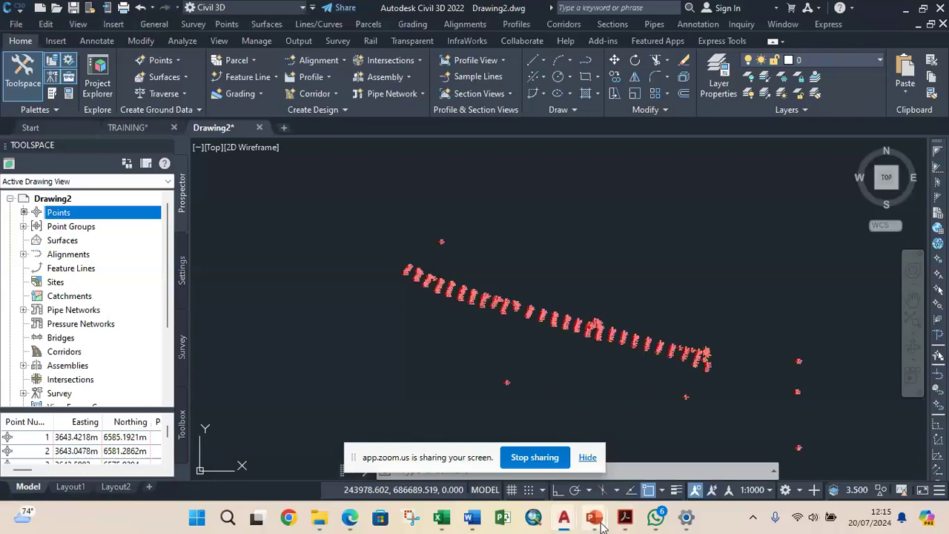
{"action": "mouse_move", "coordinate": [595, 521]}
{"action": "mouse_move", "coordinate": [655, 517]}
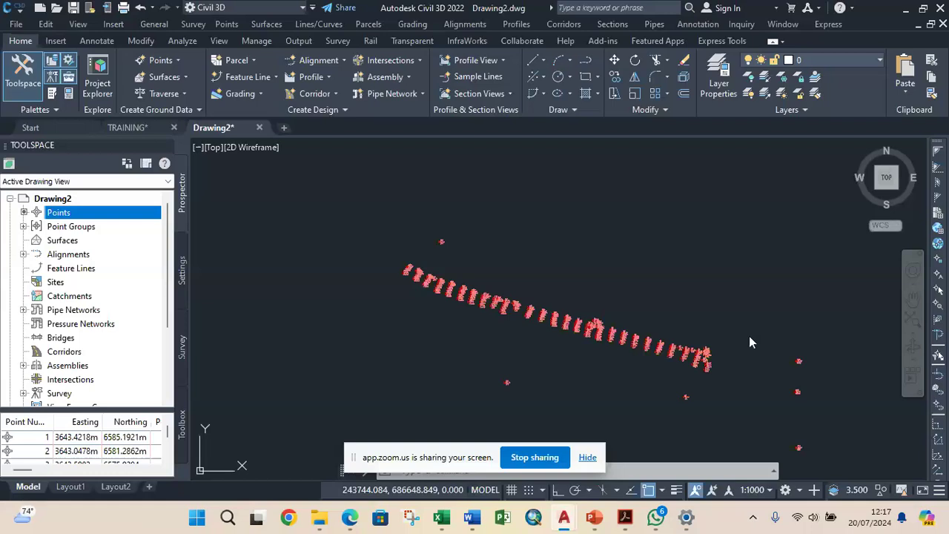
{"action": "left_click", "coordinate": [749, 336]}
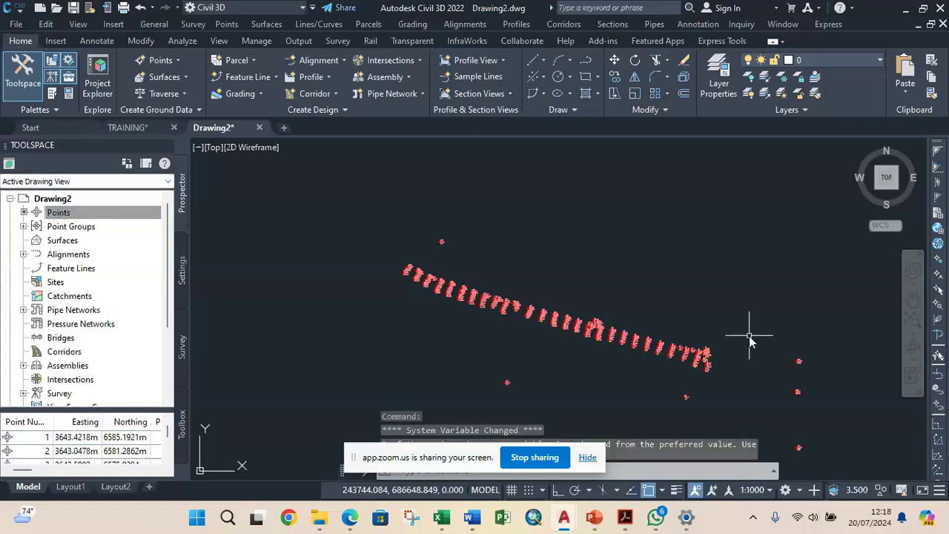